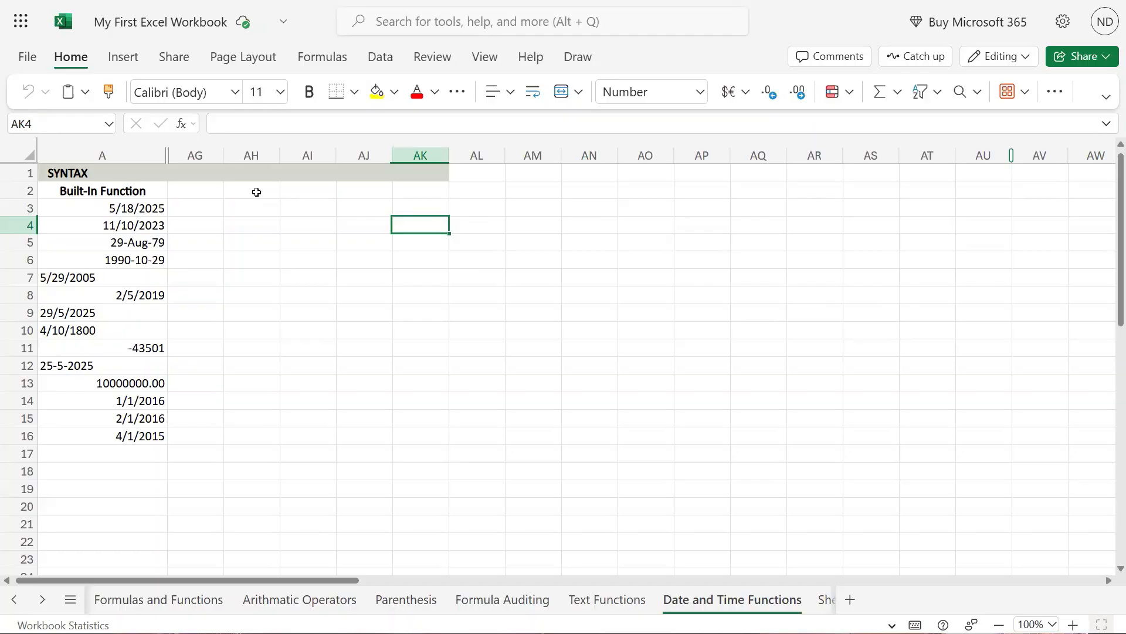
- Enter the heading WEEKDAY in cell AH2 and widen column AH to fit it comfortably
{"action": "left_click", "coordinate": [257, 192]}
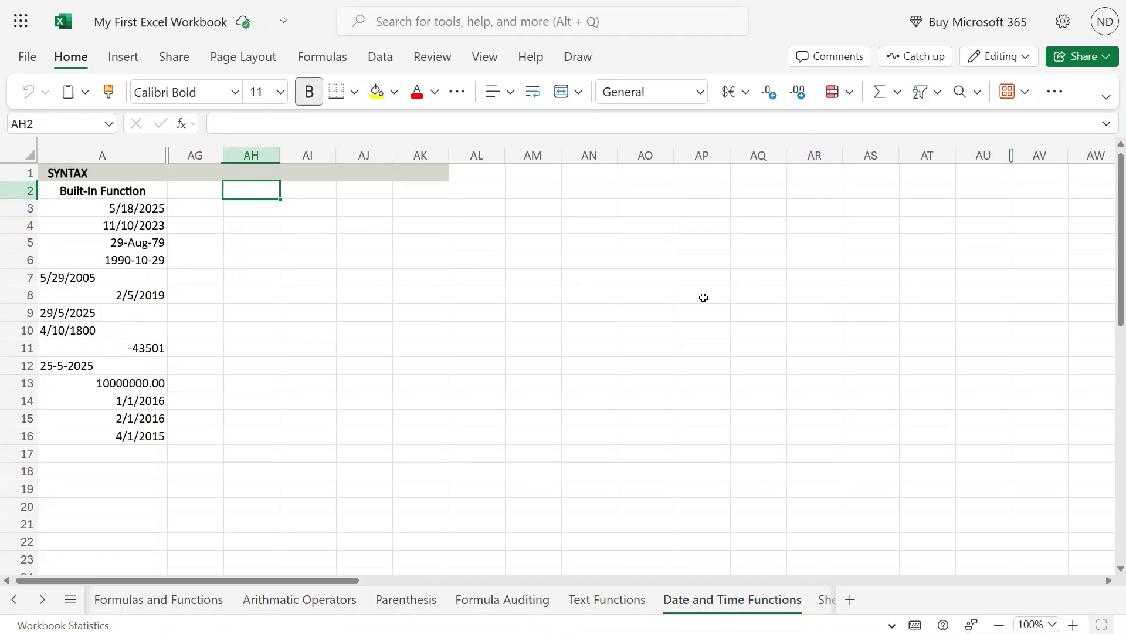
{"action": "type", "text": "WEE"}
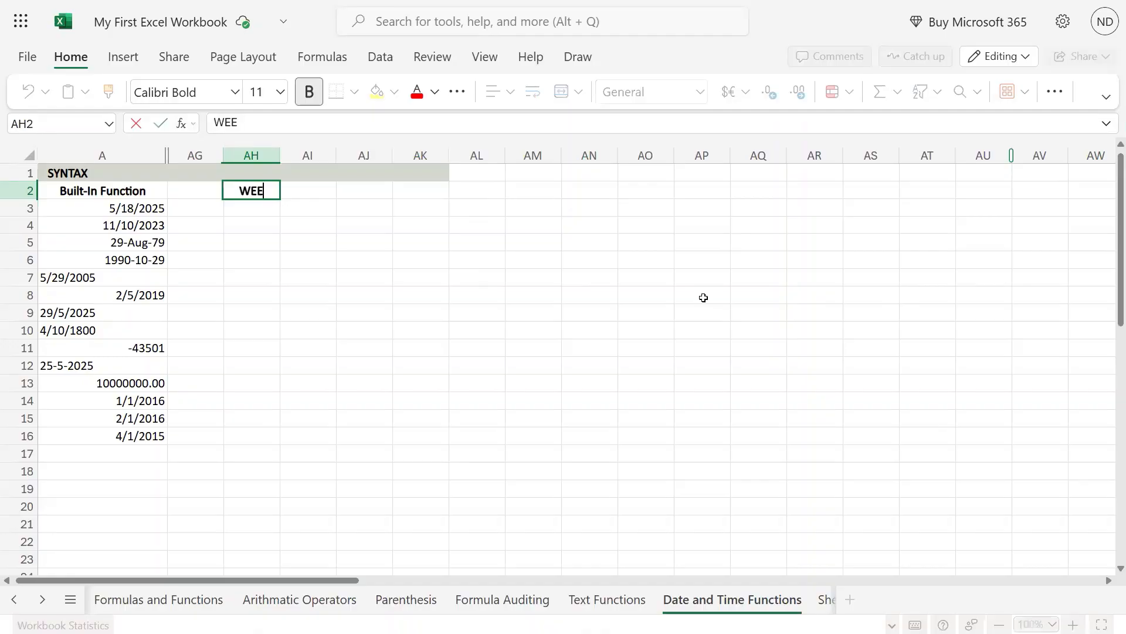
{"action": "type", "text": "KDAY"}
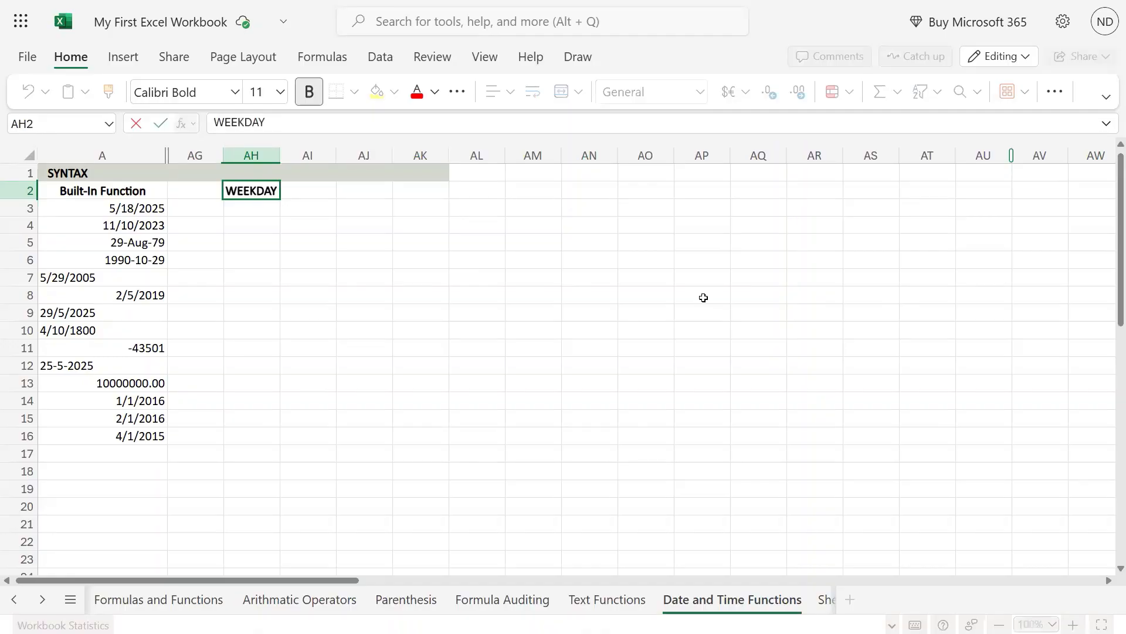
{"action": "key", "text": "Return"}
{"action": "key", "text": "Up"}
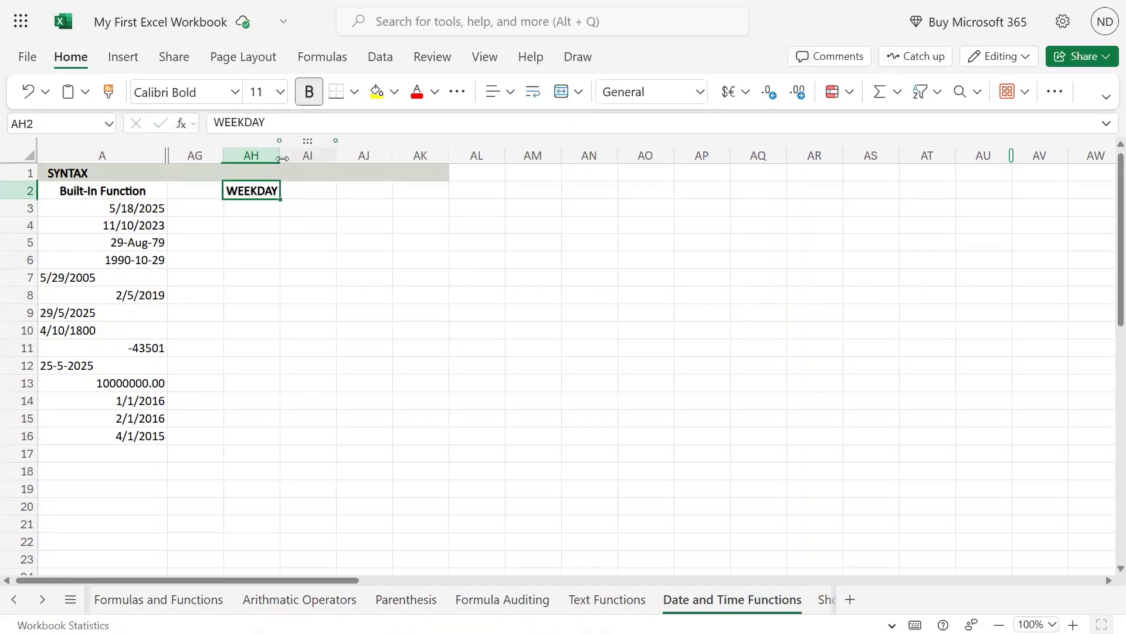
{"action": "left_click_drag", "start_coordinate": [282, 159], "coordinate": [320, 158]}
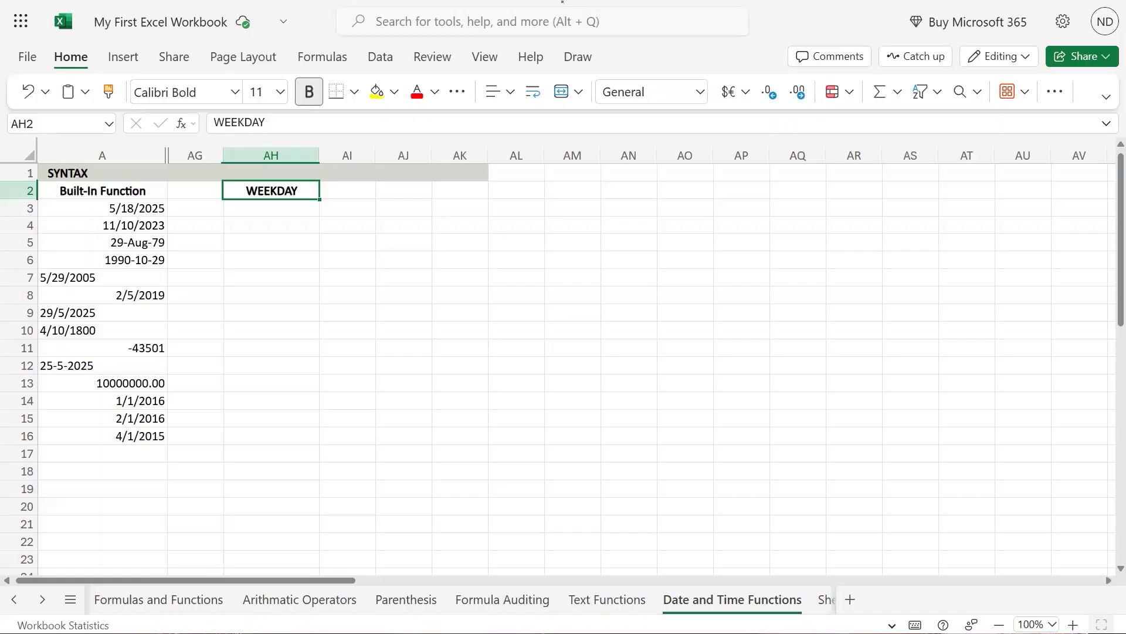
- Enter the syntax text WEEKDAY(serial_numer/date,[return_type]) in cell AH1 above the WEEKDAY heading
{"action": "left_click", "coordinate": [268, 173]}
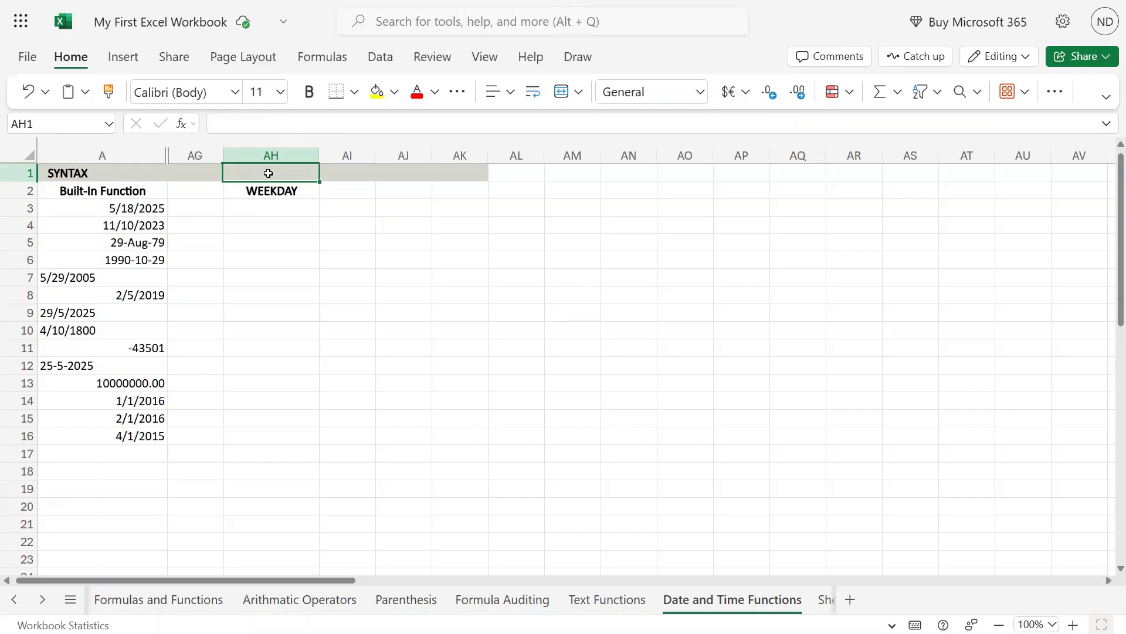
{"action": "type", "text": "WEEKDAY"}
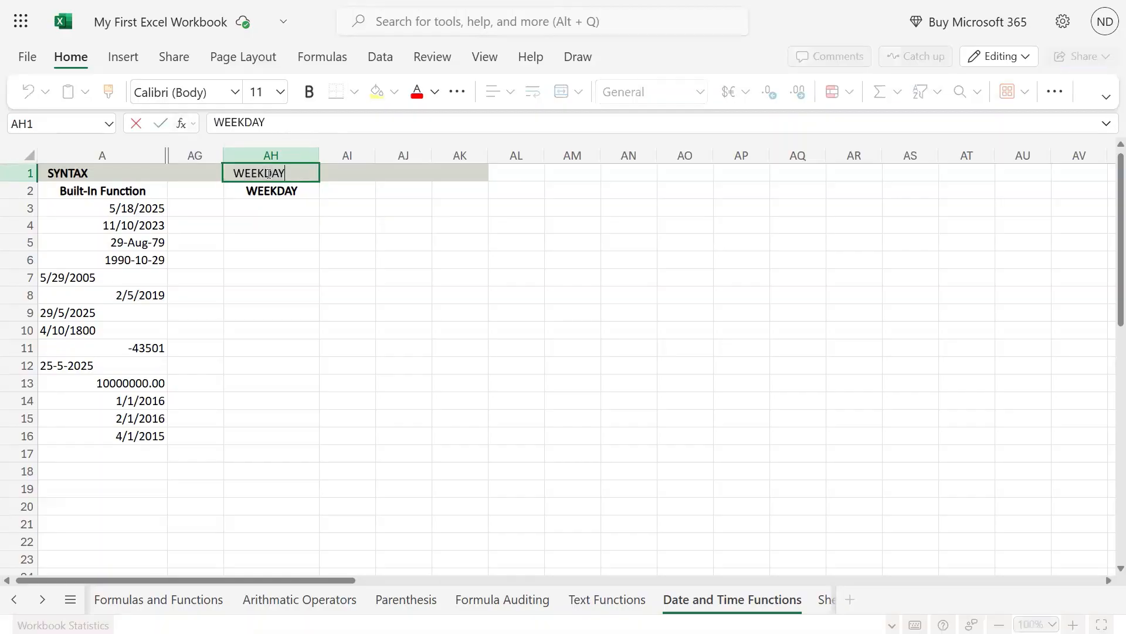
{"action": "type", "text": "("}
{"action": "type", "text": "serial"}
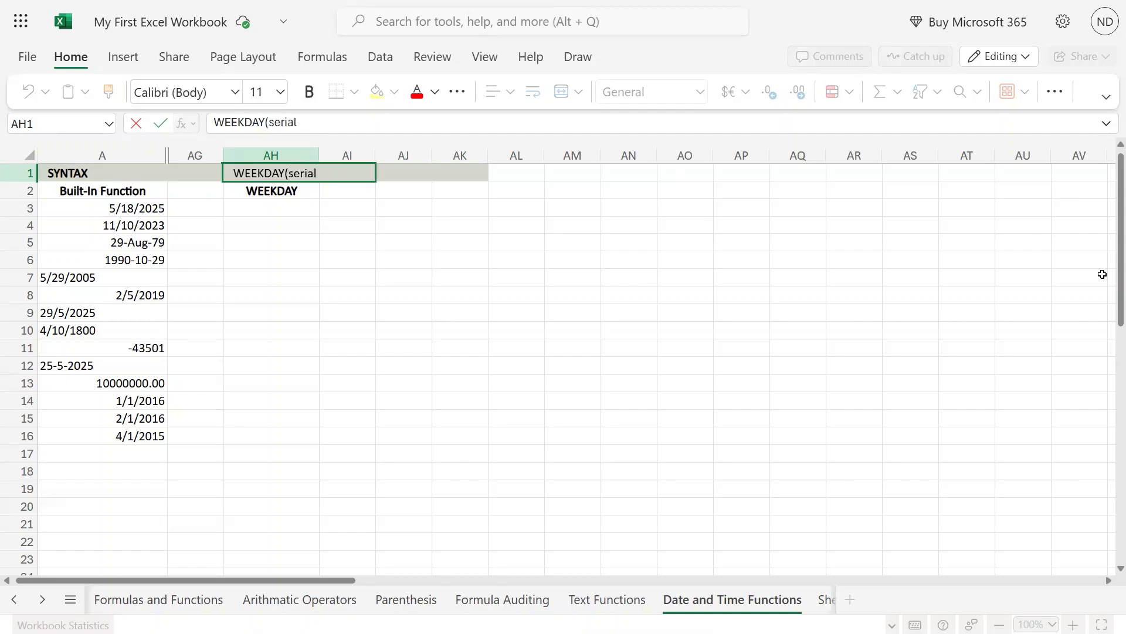
{"action": "type", "text": "_numer/date"}
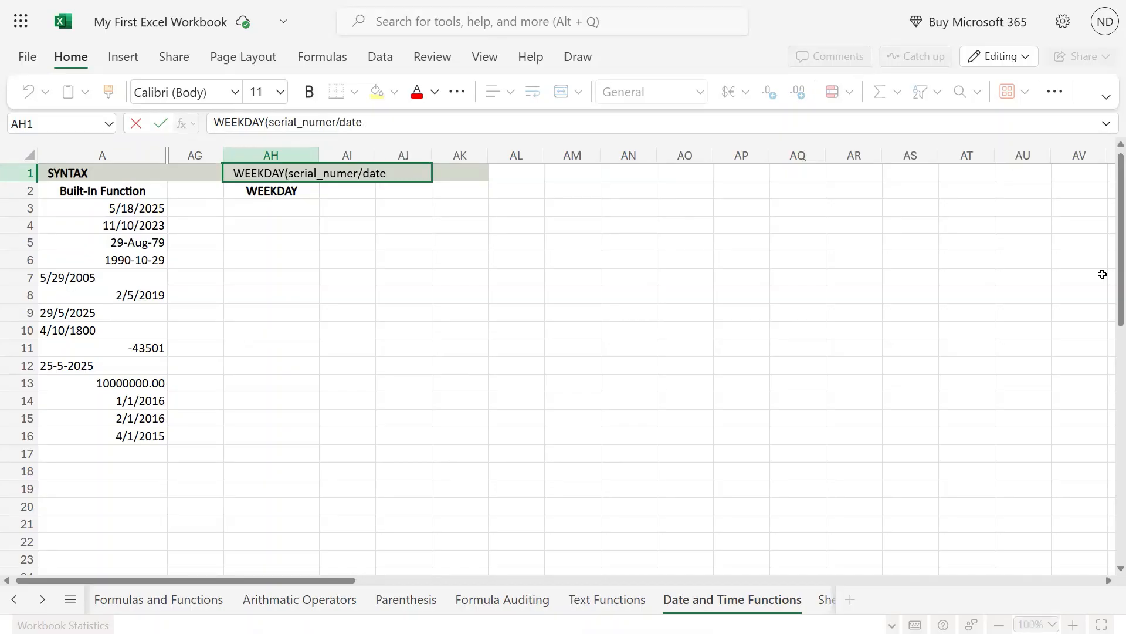
{"action": "type", "text": ",[return_type"}
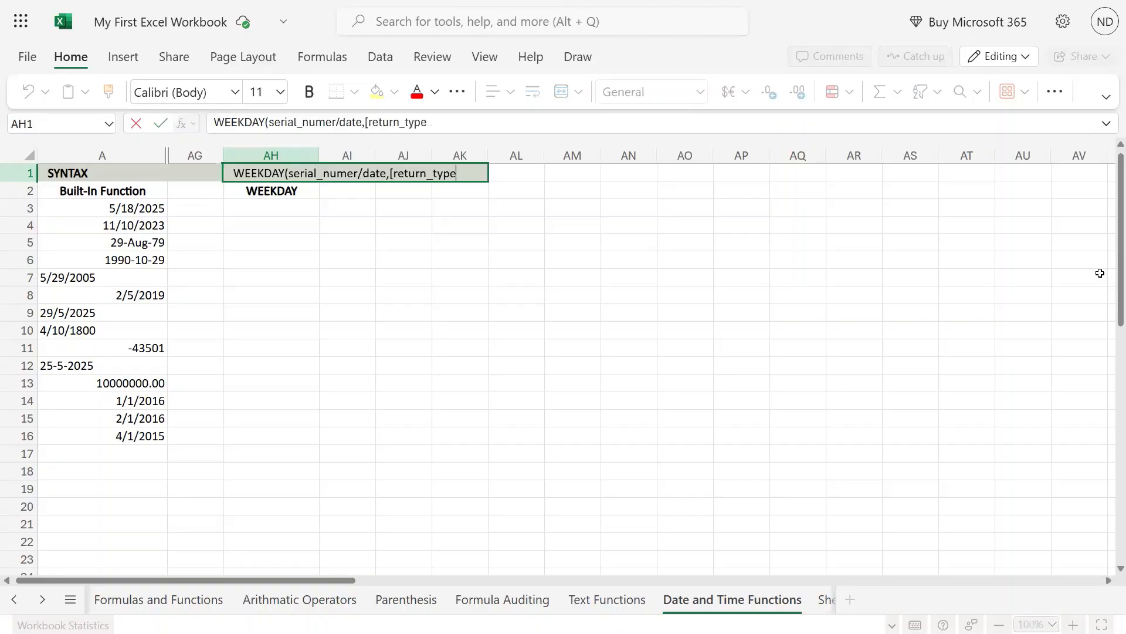
{"action": "type", "text": "])"}
{"action": "key", "text": "Return"}
{"action": "key", "text": "Down"}
{"action": "key", "text": "Left"}
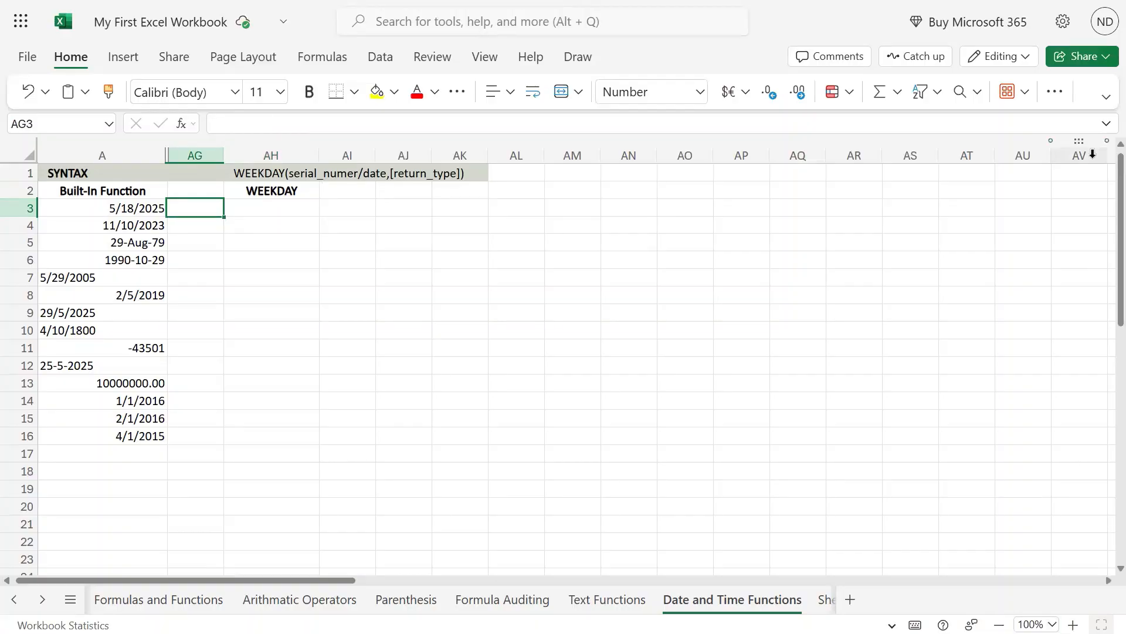
- Look up the current date and its weekday in the Windows taskbar calendar, then return to the worksheet
{"action": "mouse_move", "coordinate": [1067, 1]}
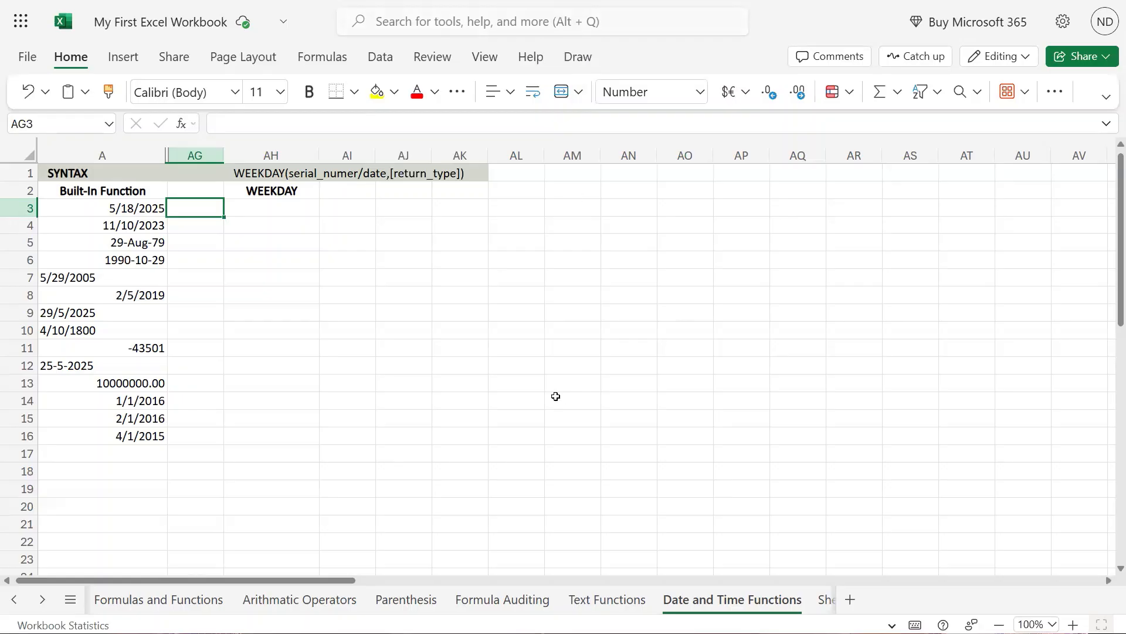
{"action": "left_click", "coordinate": [227, 210]}
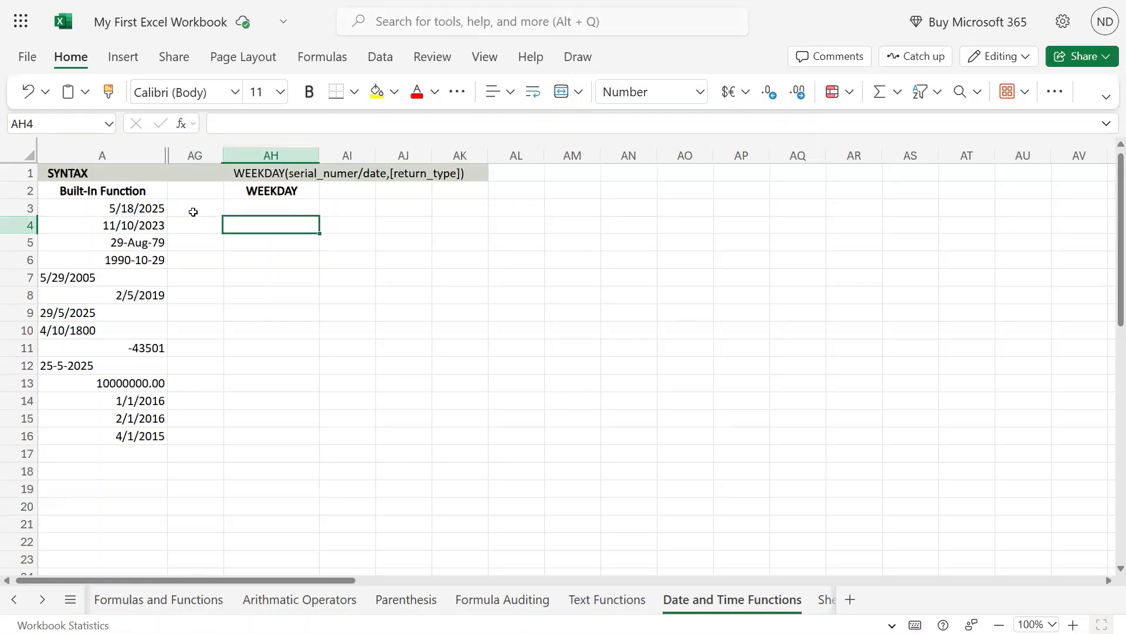
{"action": "left_click", "coordinate": [194, 211]}
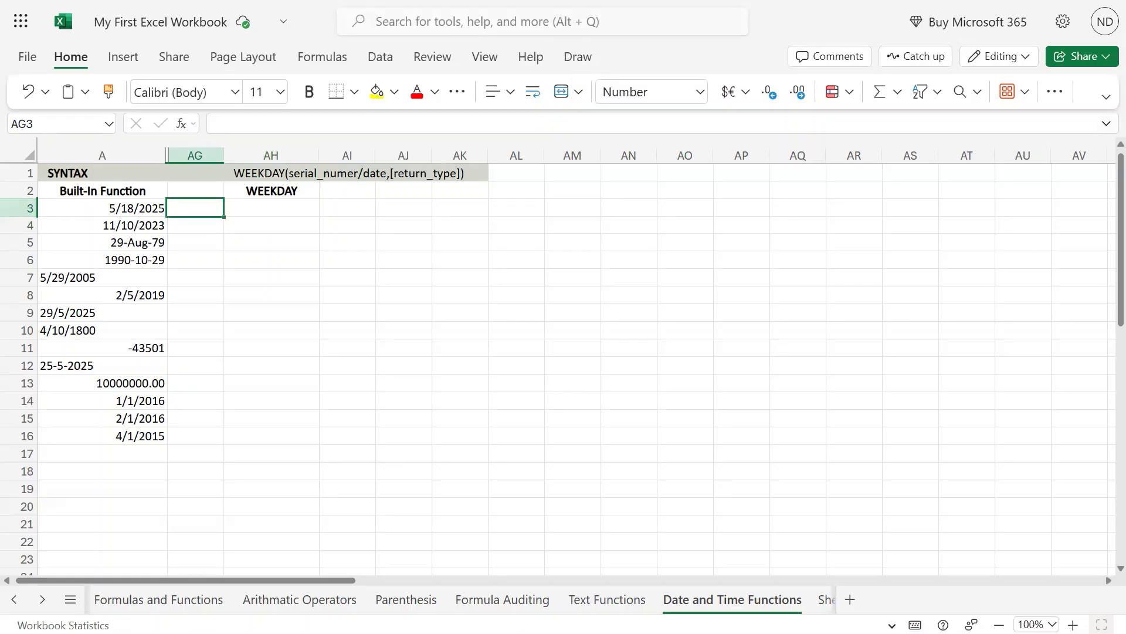
{"action": "key", "text": "super"}
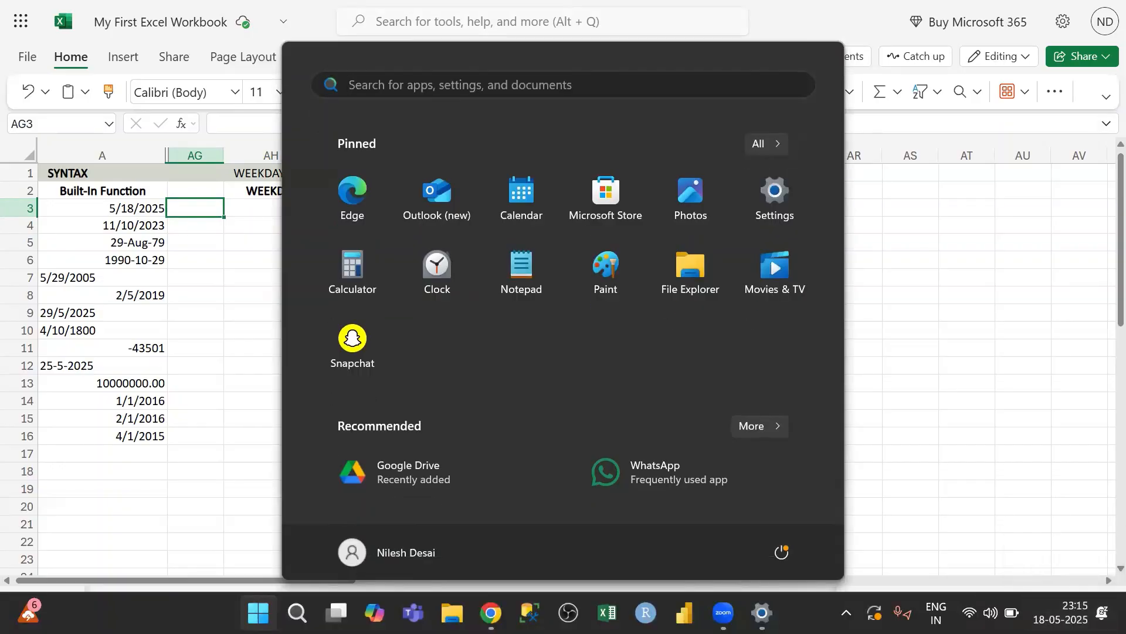
{"action": "left_click", "coordinate": [1061, 611]}
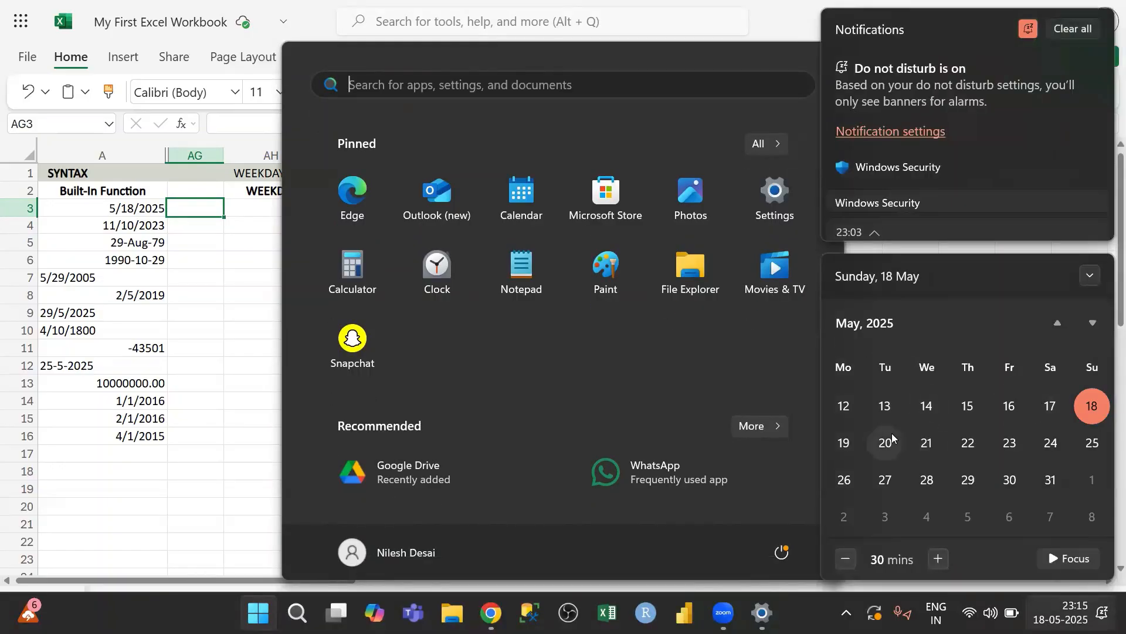
{"action": "left_click", "coordinate": [237, 294]}
- Enter the date 5/19/2025 in cell AG3 and fill it down through AG7
{"action": "left_click", "coordinate": [195, 204]}
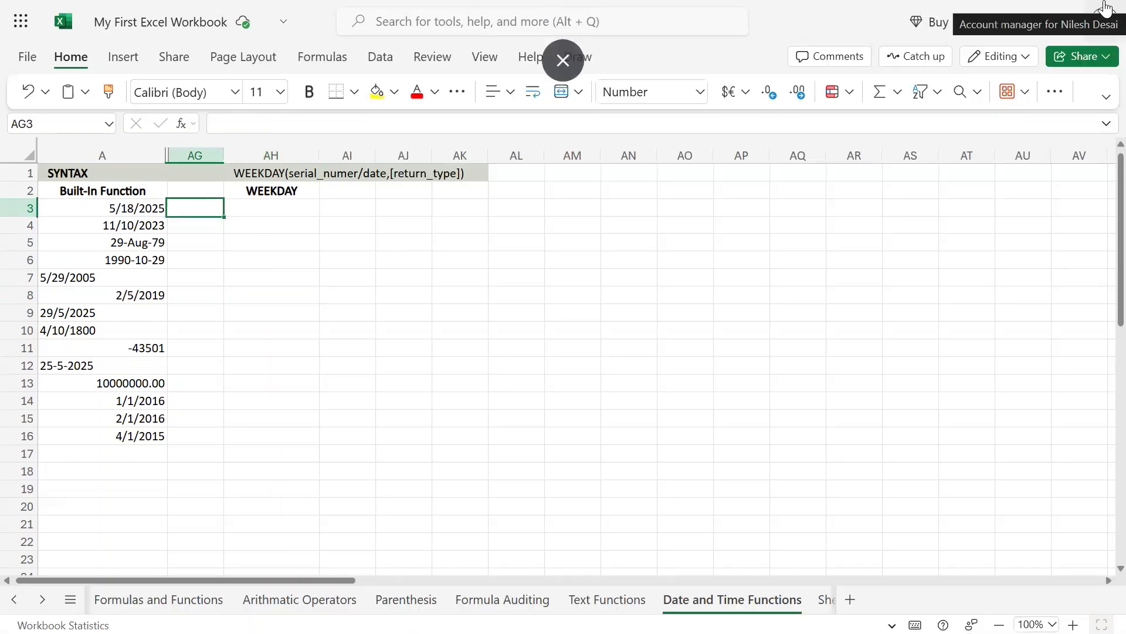
{"action": "type", "text": "5/1"}
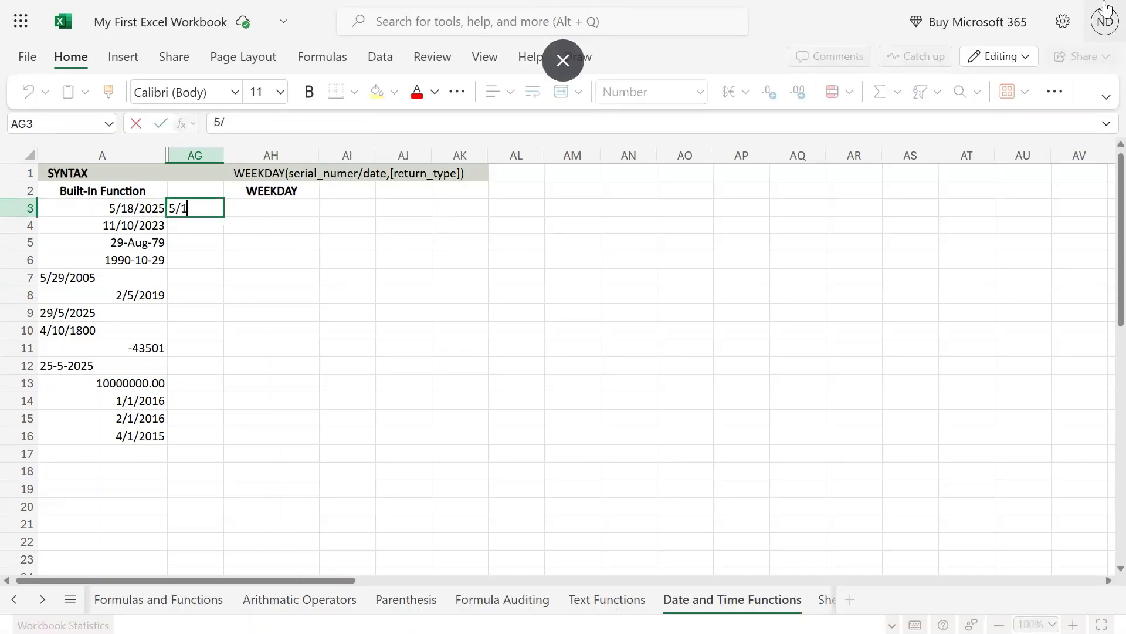
{"action": "type", "text": "9/2025"}
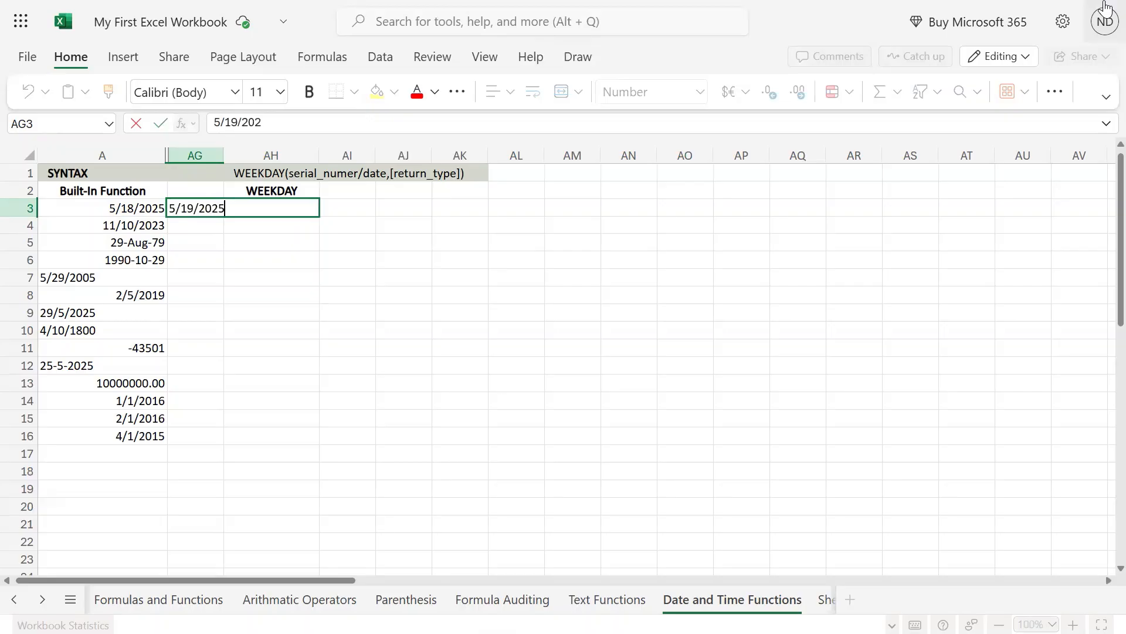
{"action": "key", "text": "Return"}
{"action": "key", "text": "Up"}
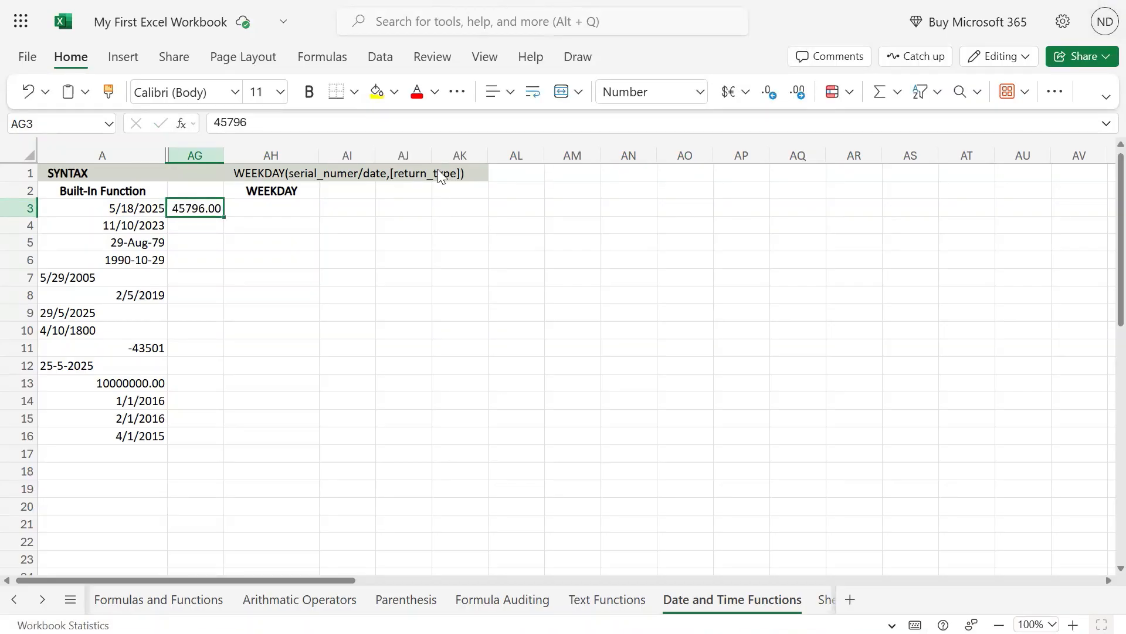
{"action": "left_click_drag", "start_coordinate": [224, 217], "coordinate": [230, 292]}
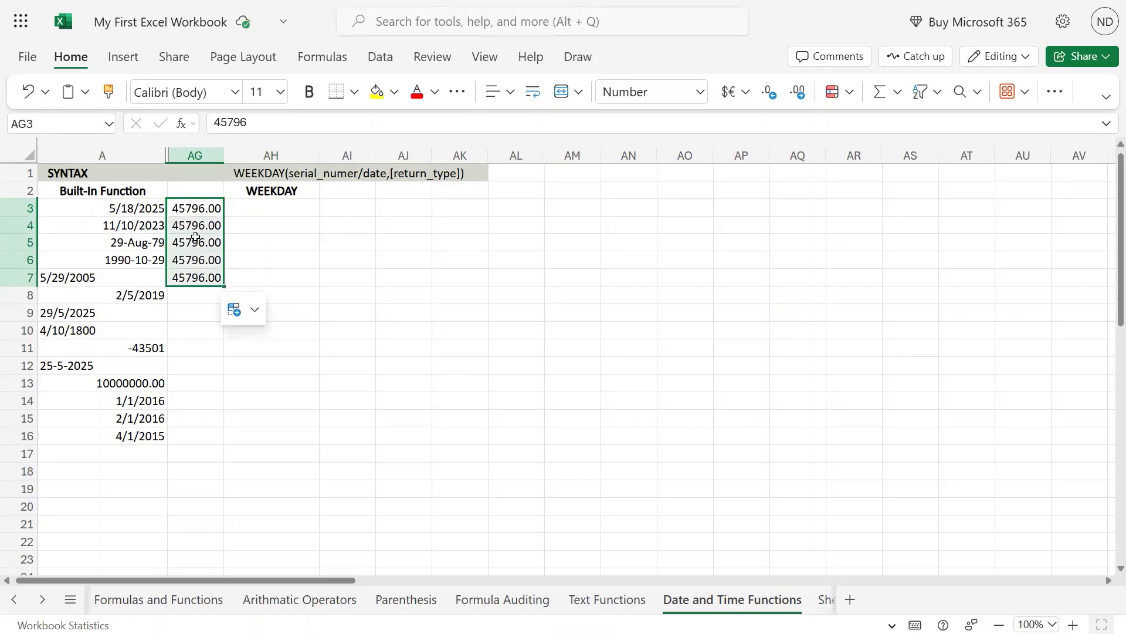
- Replace the content of cell AG4 with the date 5/20/2025
{"action": "double_click", "coordinate": [211, 225]}
{"action": "key", "text": "ctrl+a"}
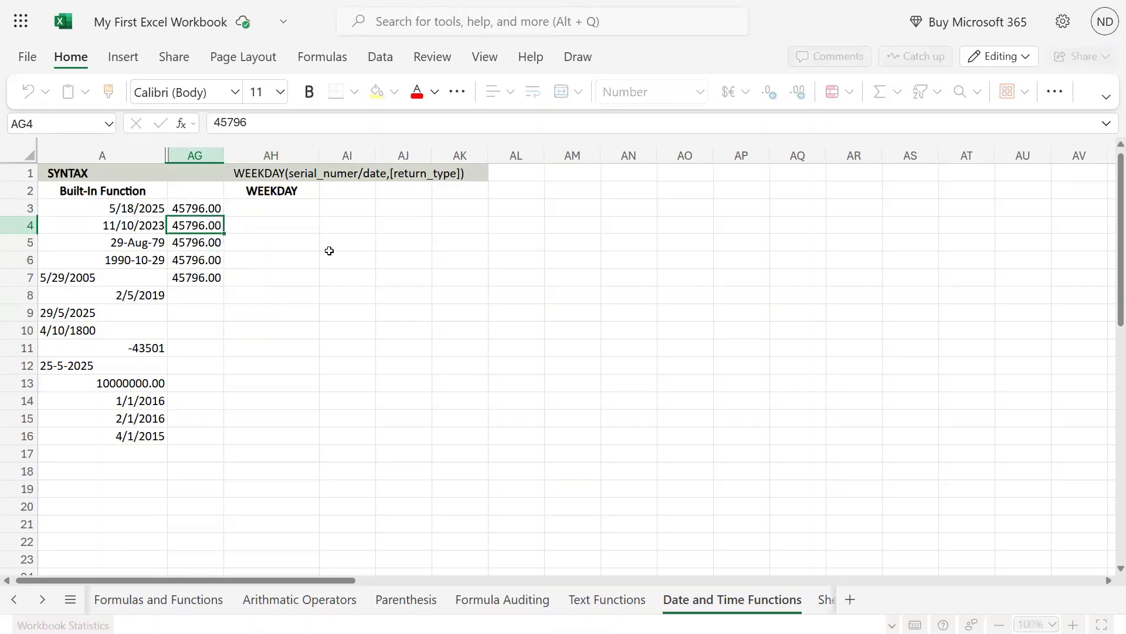
{"action": "type", "text": "5/"}
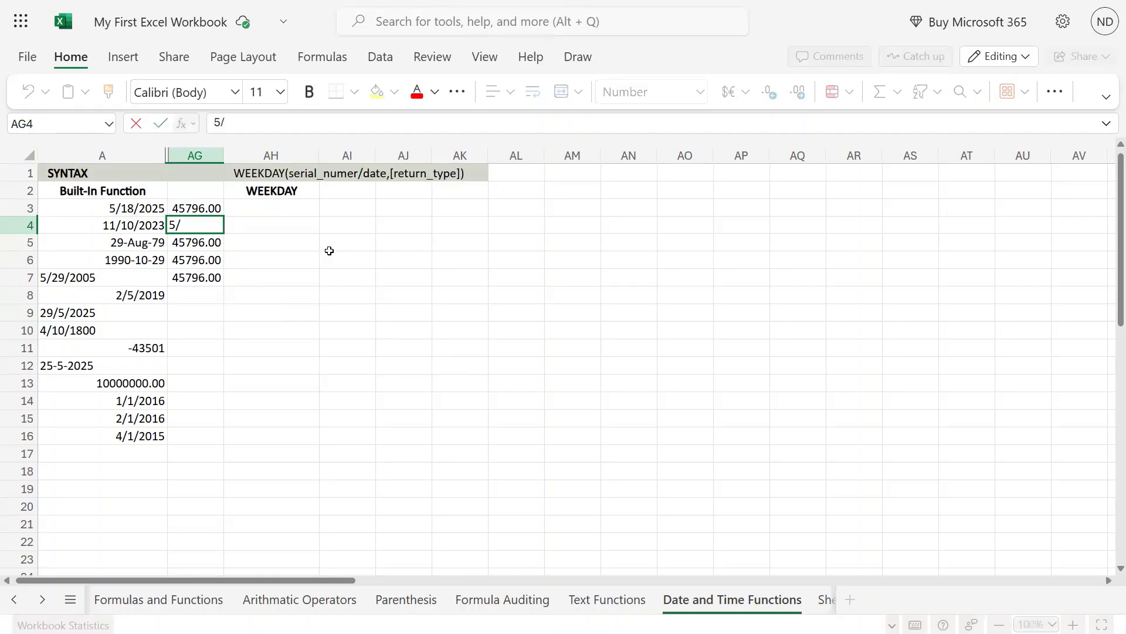
{"action": "type", "text": "20/2025"}
{"action": "key", "text": "Return"}
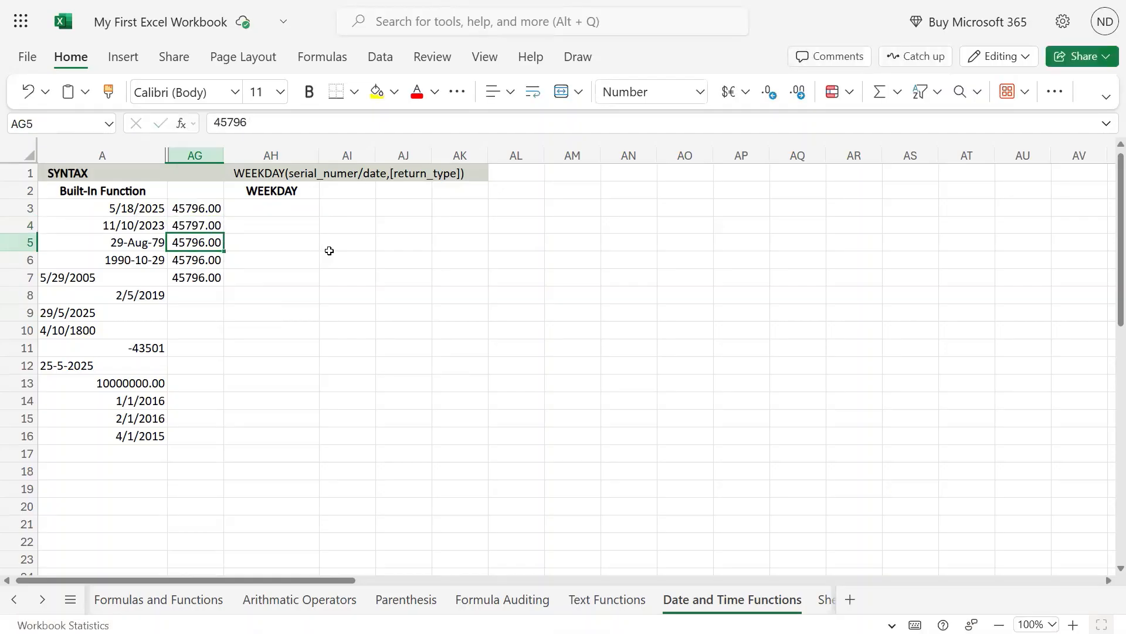
- Fill the one-day series that starts in AG3:AG4 down through cell AG9
{"action": "key", "text": "Up"}
{"action": "key", "text": "Up"}
{"action": "key", "text": "shift+Down"}
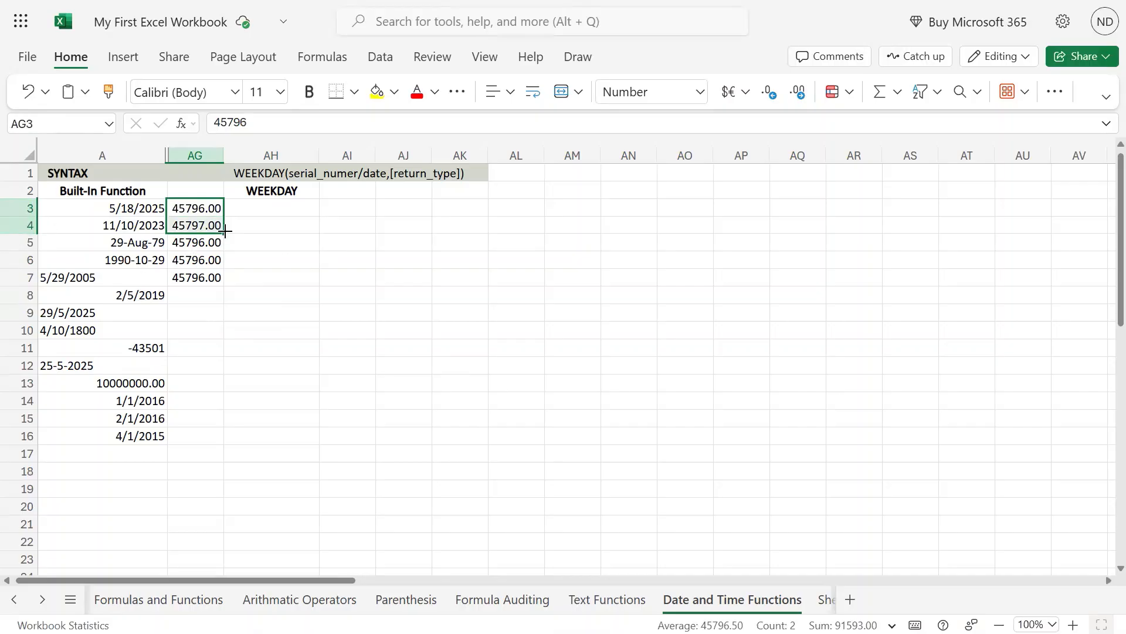
{"action": "left_click_drag", "start_coordinate": [224, 233], "coordinate": [217, 282]}
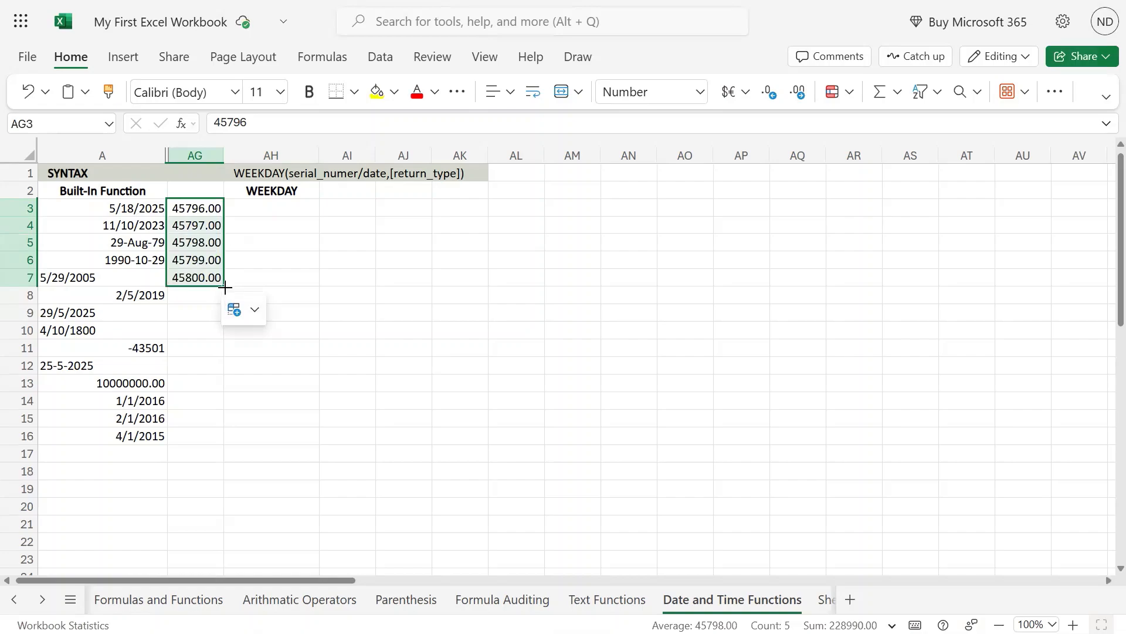
{"action": "key", "text": "shift+Right"}
{"action": "left_click_drag", "start_coordinate": [222, 296], "coordinate": [222, 296]}
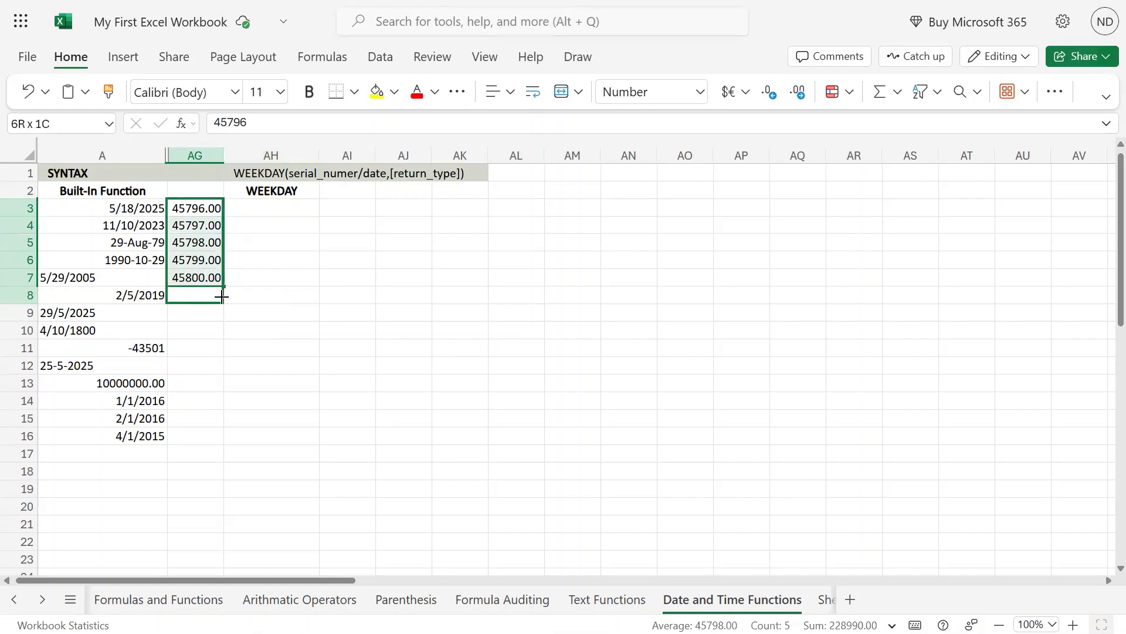
{"action": "left_click_drag", "start_coordinate": [222, 296], "coordinate": [226, 314]}
{"action": "left_click", "coordinate": [254, 290]}
{"action": "left_click_drag", "start_coordinate": [205, 210], "coordinate": [199, 313]}
{"action": "left_click", "coordinate": [285, 207]}
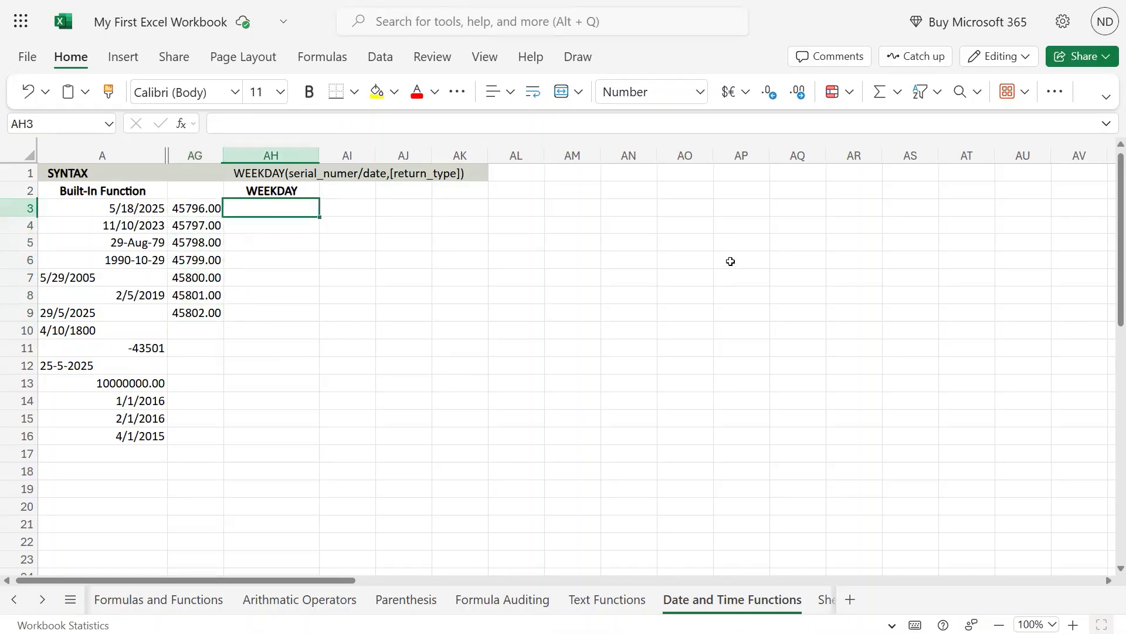
- Format the values in AG3:AG9 as Short Date
{"action": "key", "text": "Left"}
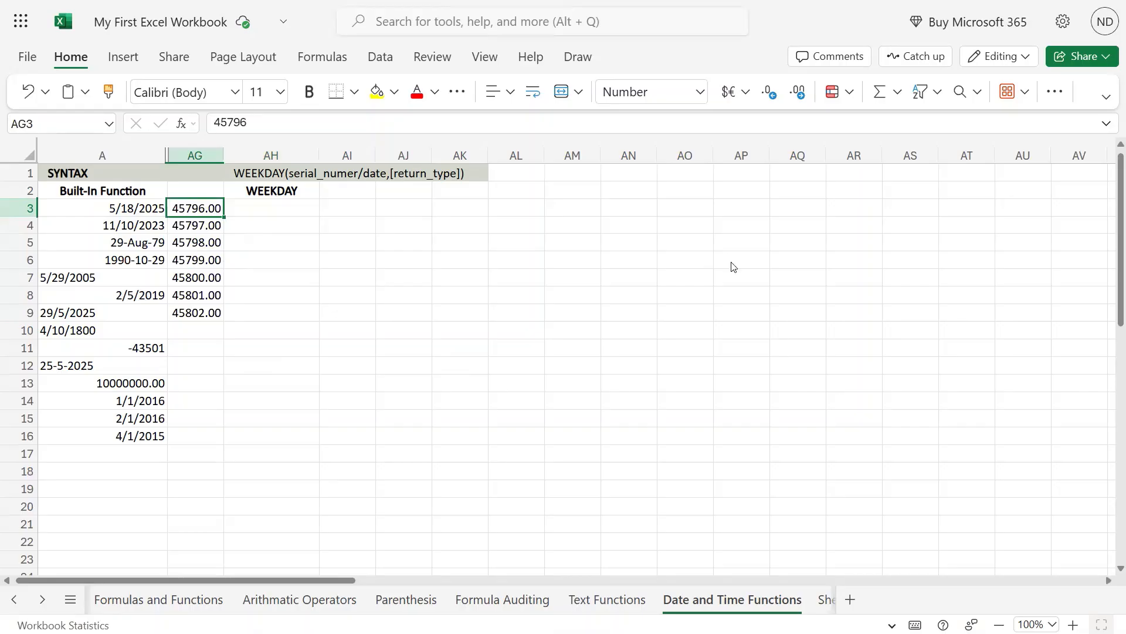
{"action": "key", "text": "ctrl+shift+Down"}
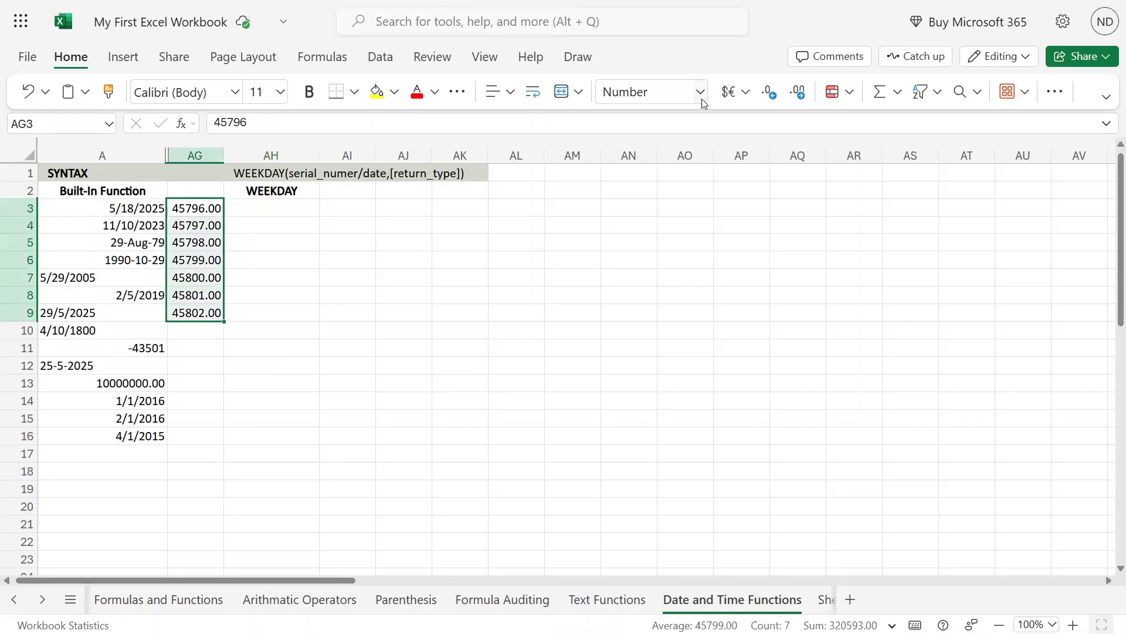
{"action": "left_click", "coordinate": [702, 93]}
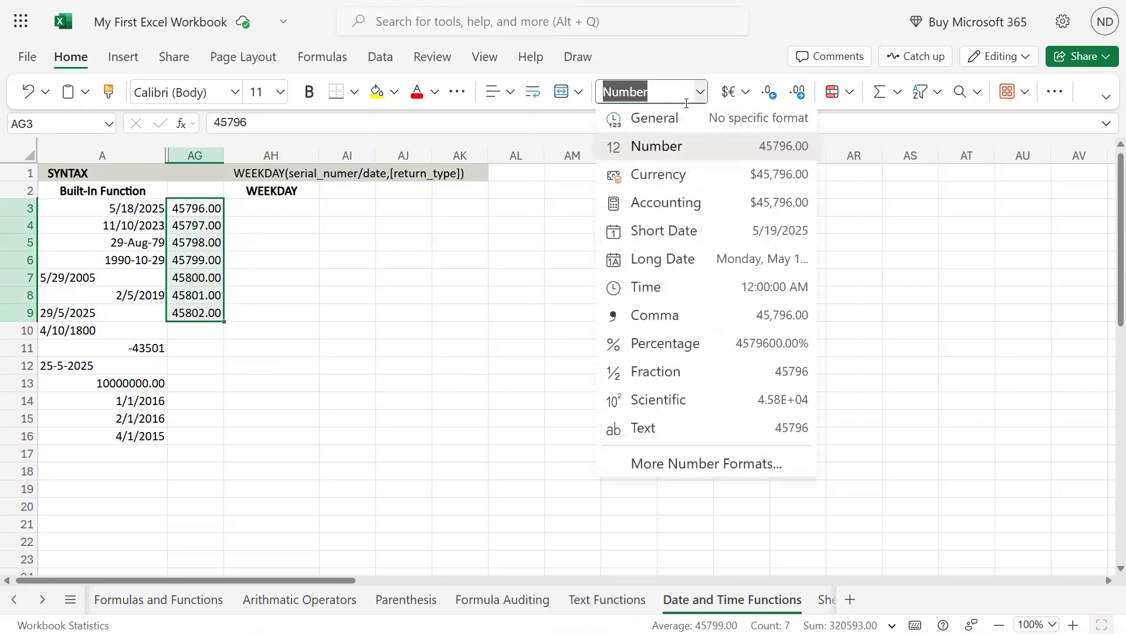
{"action": "left_click", "coordinate": [683, 230]}
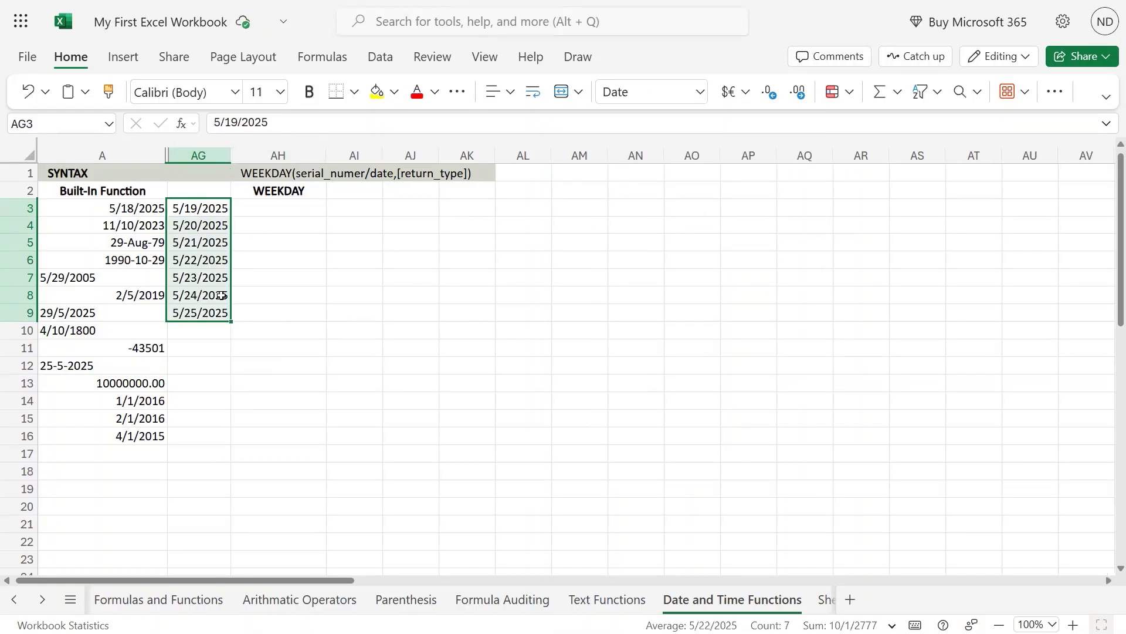
- Enter the formula =WEEKDAY(AG3) in cell AH3
{"action": "left_click", "coordinate": [283, 209]}
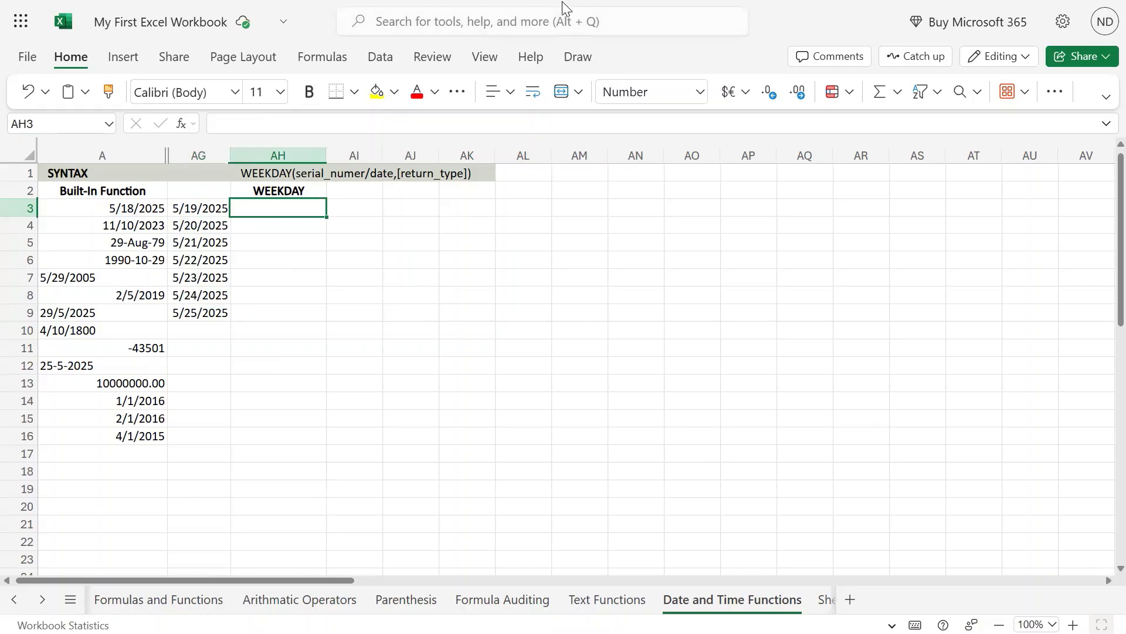
{"action": "mouse_move", "coordinate": [562, 1]}
{"action": "type", "text": "=weekday"}
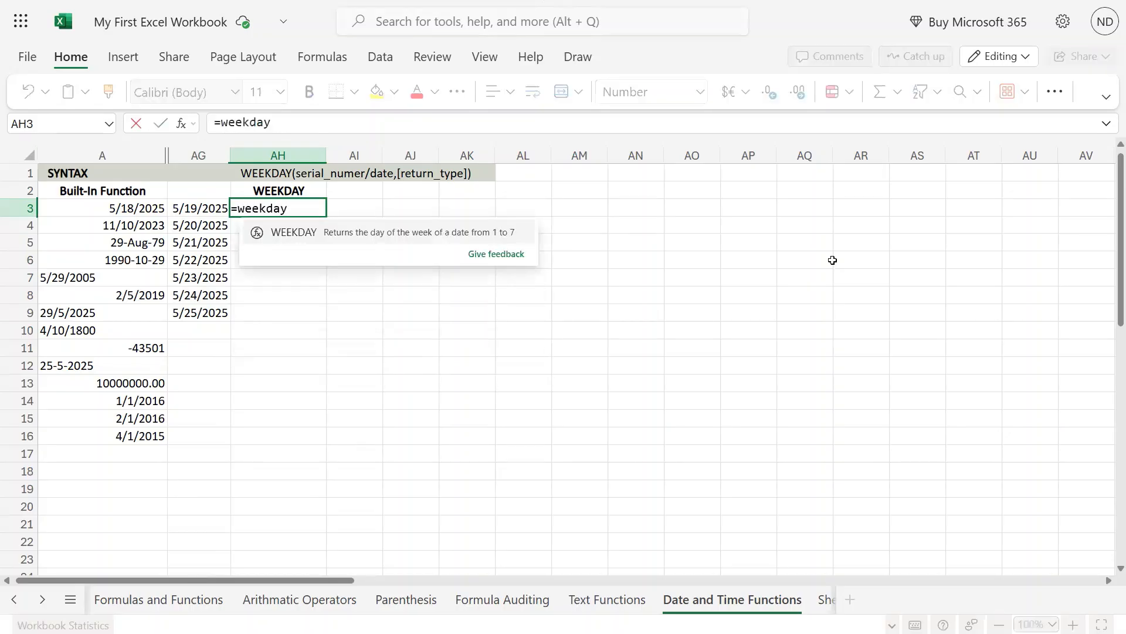
{"action": "key", "text": "shift+Up"}
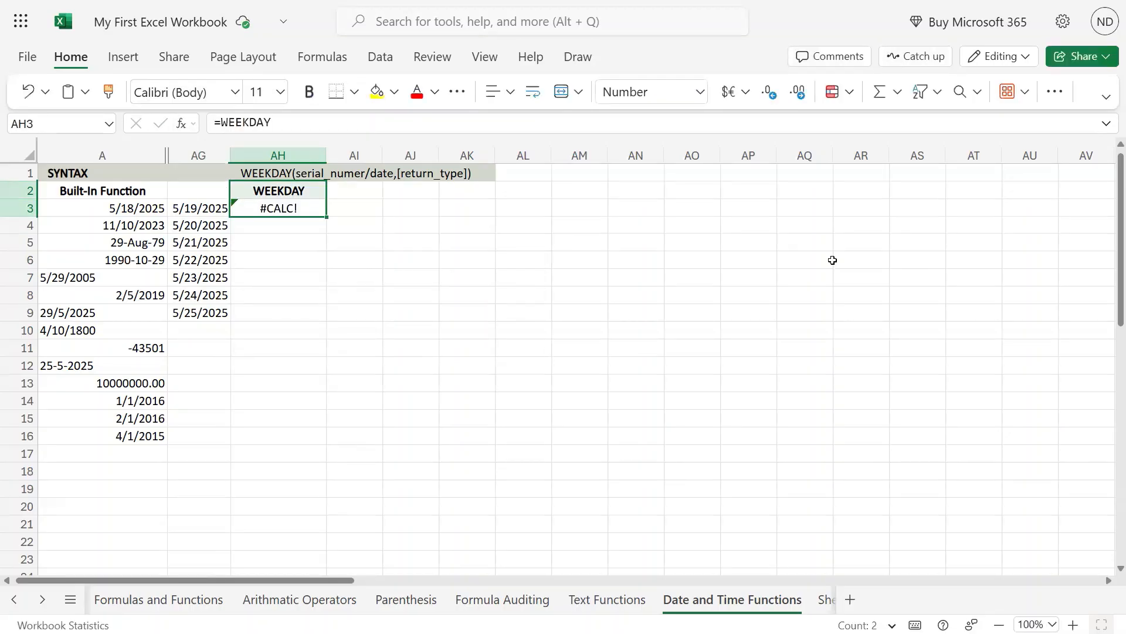
{"action": "type", "text": "=weekday"}
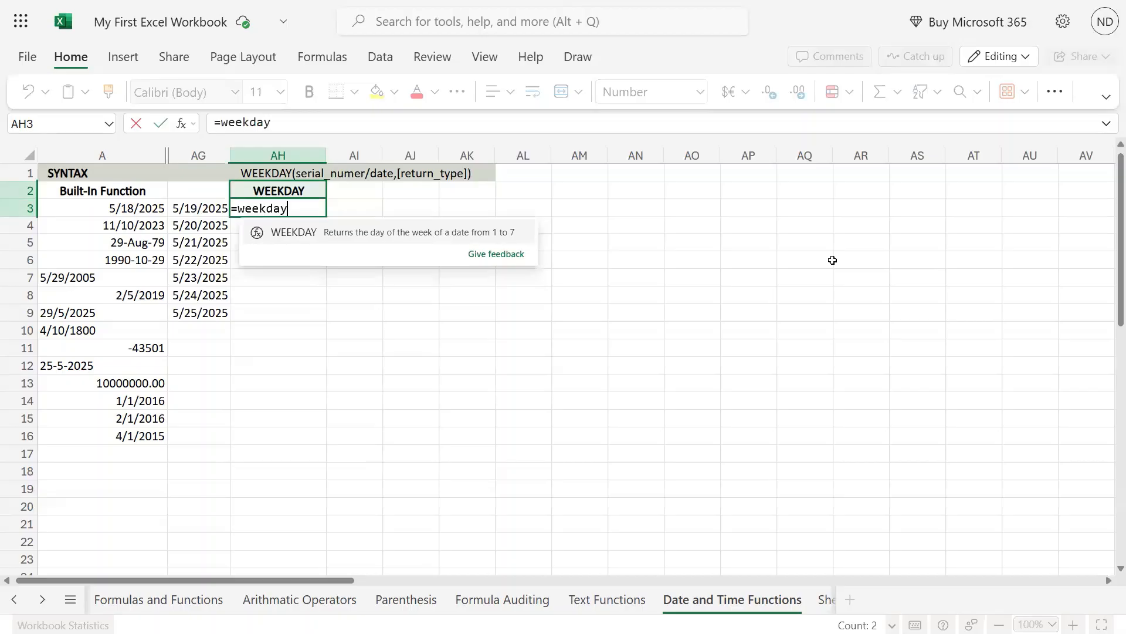
{"action": "key", "text": "Tab"}
{"action": "key", "text": "Left"}
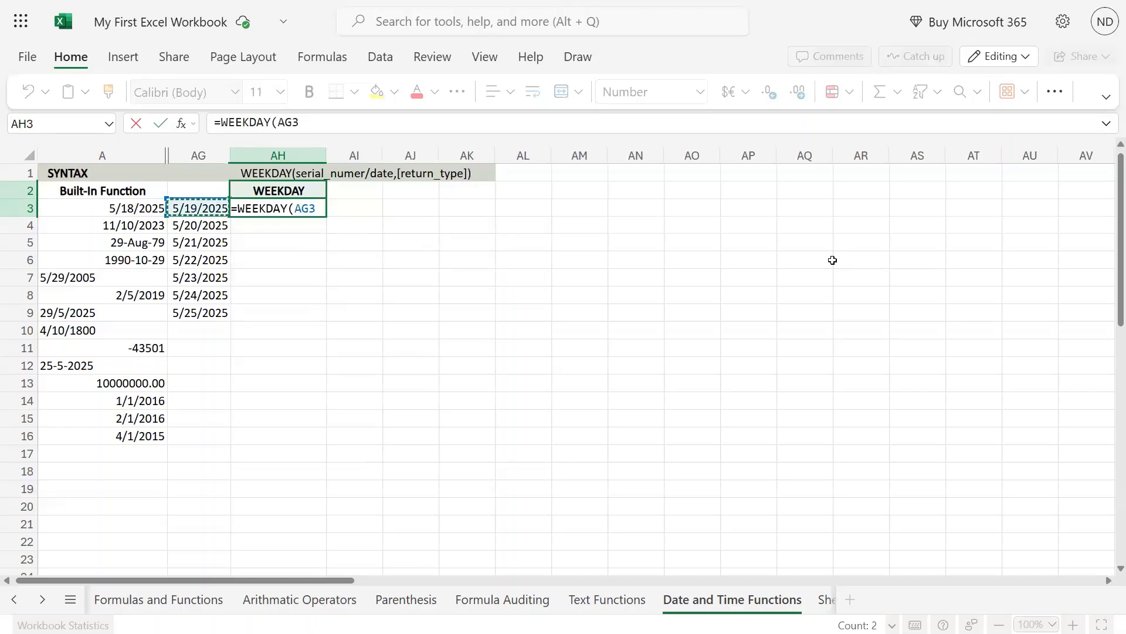
{"action": "key", "text": "Return"}
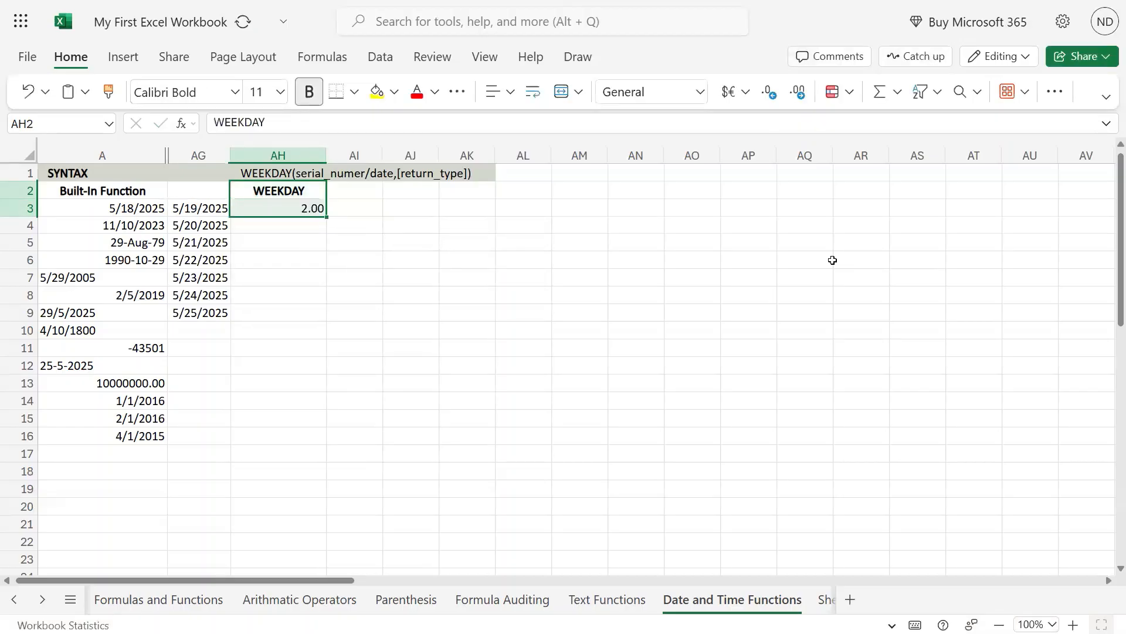
{"action": "key", "text": "Up"}
{"action": "key", "text": "Down"}
{"action": "key", "text": "Down"}
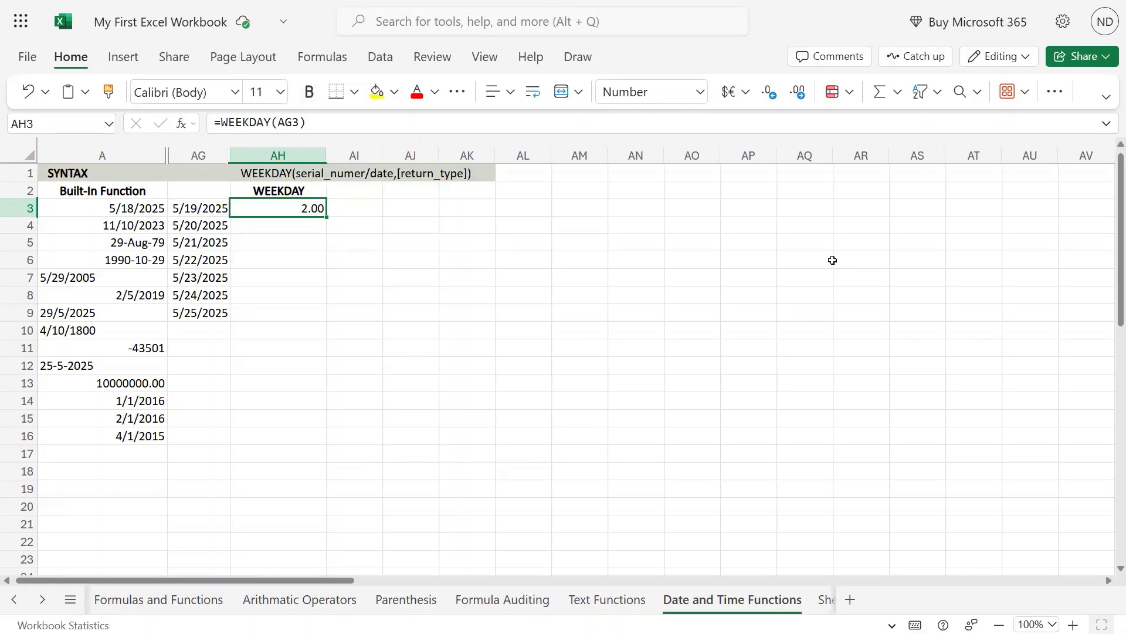
{"action": "key", "text": "Left"}
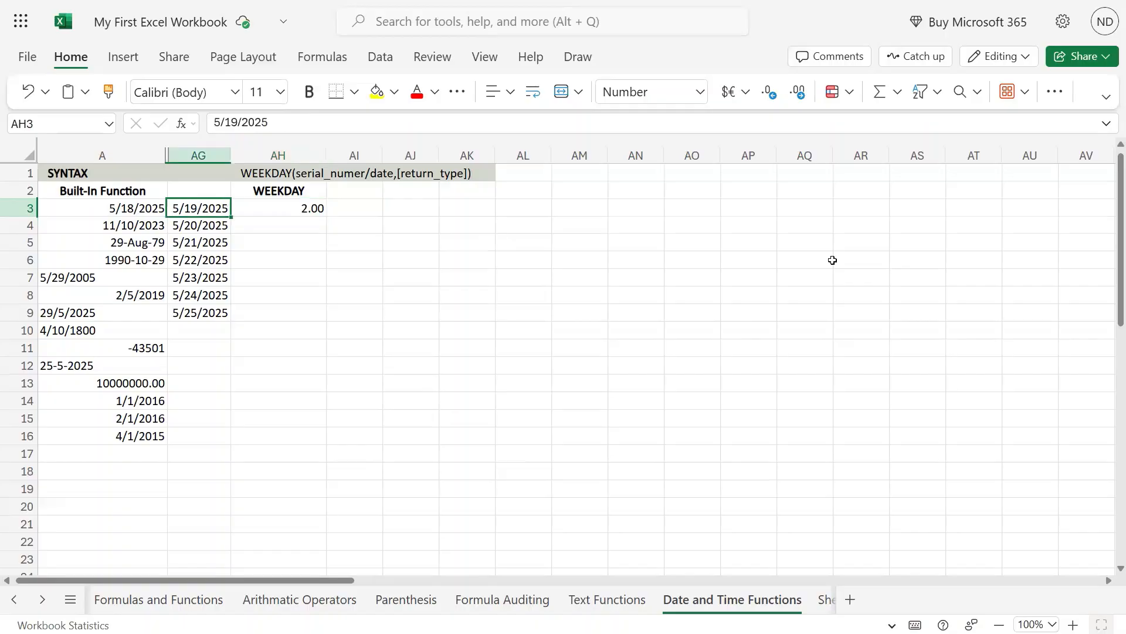
{"action": "key", "text": "Right"}
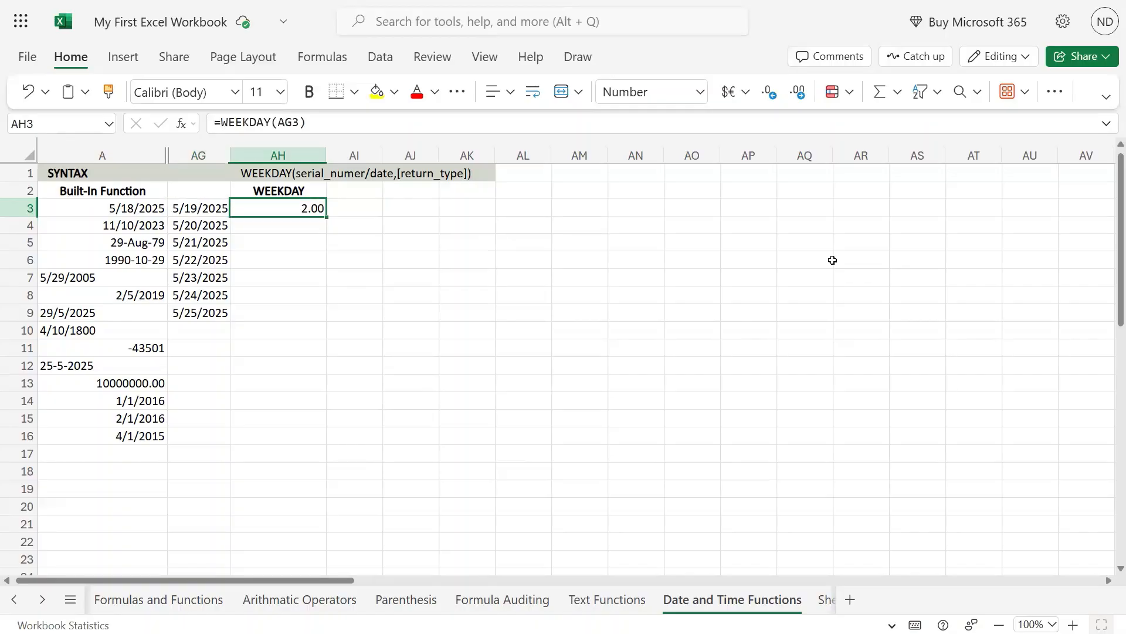
- Copy the WEEKDAY formula from AH3 down through AH9, alongside the last date
{"action": "key", "text": "ctrl+c"}
{"action": "key", "text": "shift+Down"}
{"action": "key", "text": "shift+Down"}
{"action": "key", "text": "shift+Down"}
{"action": "key", "text": "shift+Down"}
{"action": "key", "text": "shift+Down"}
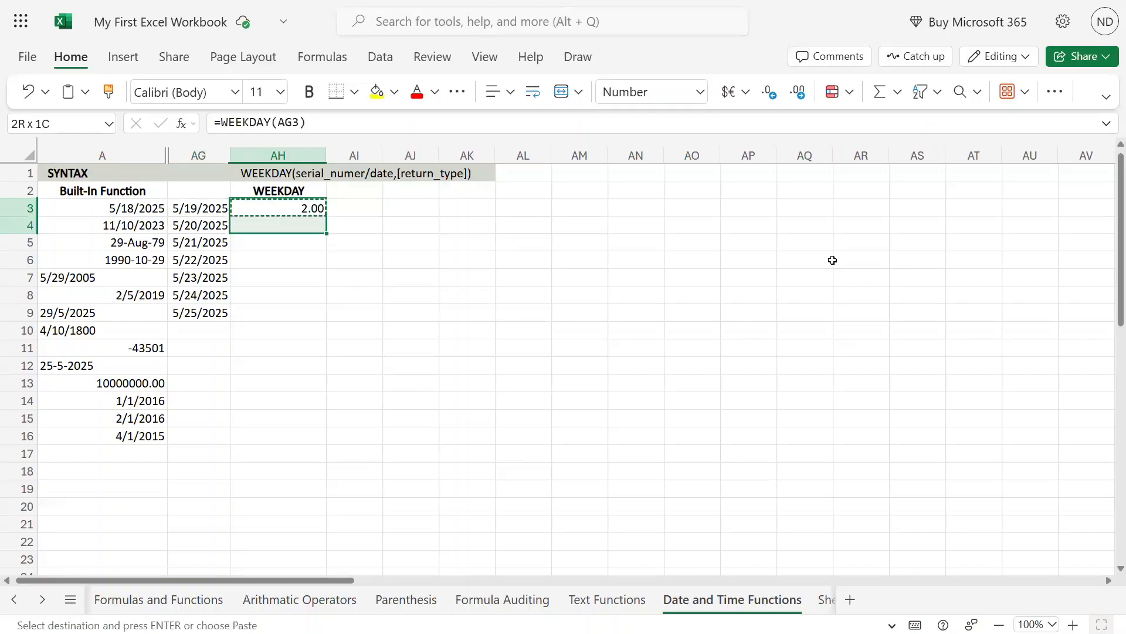
{"action": "key", "text": "shift+Down"}
{"action": "key", "text": "Left"}
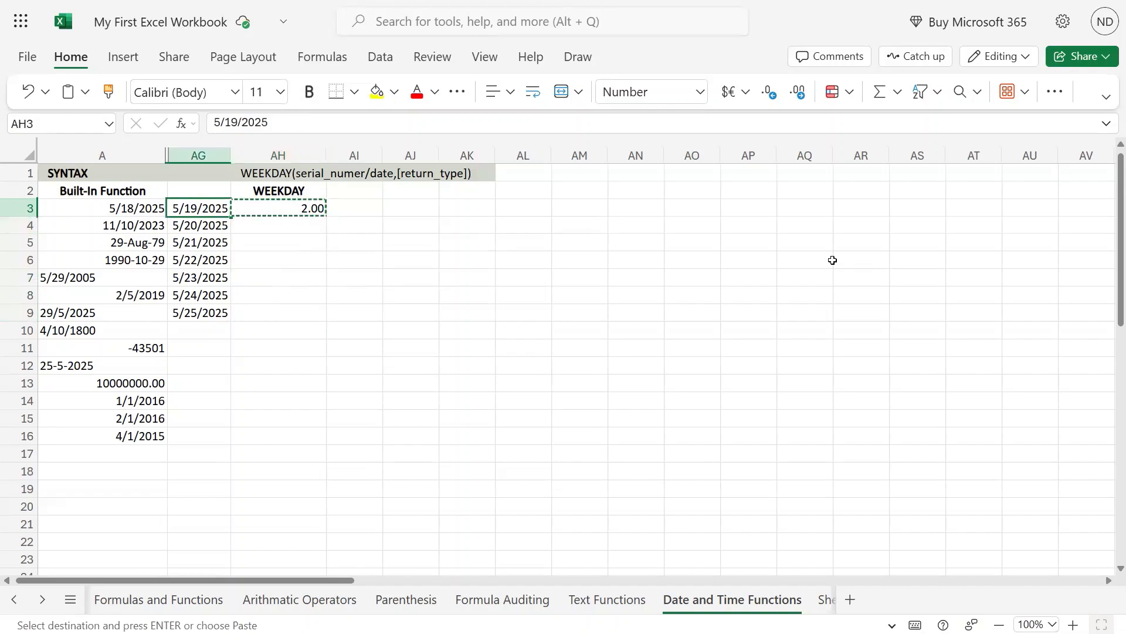
{"action": "key", "text": "Down"}
{"action": "key", "text": "Down"}
{"action": "key", "text": "Down"}
{"action": "key", "text": "Down"}
{"action": "key", "text": "Down"}
{"action": "key", "text": "Down"}
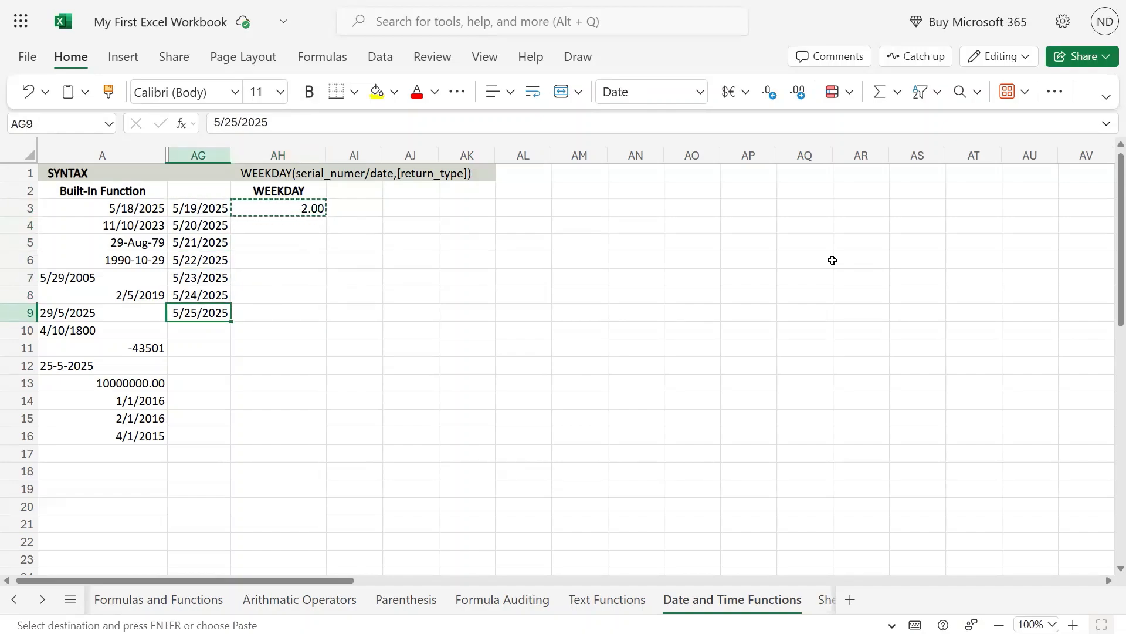
{"action": "key", "text": "Right"}
{"action": "key", "text": "ctrl+Up"}
{"action": "key", "text": "shift+Down"}
{"action": "key", "text": "shift+Down"}
{"action": "key", "text": "shift+Down"}
{"action": "key", "text": "shift+Down"}
{"action": "key", "text": "shift+Down"}
{"action": "key", "text": "shift+Down"}
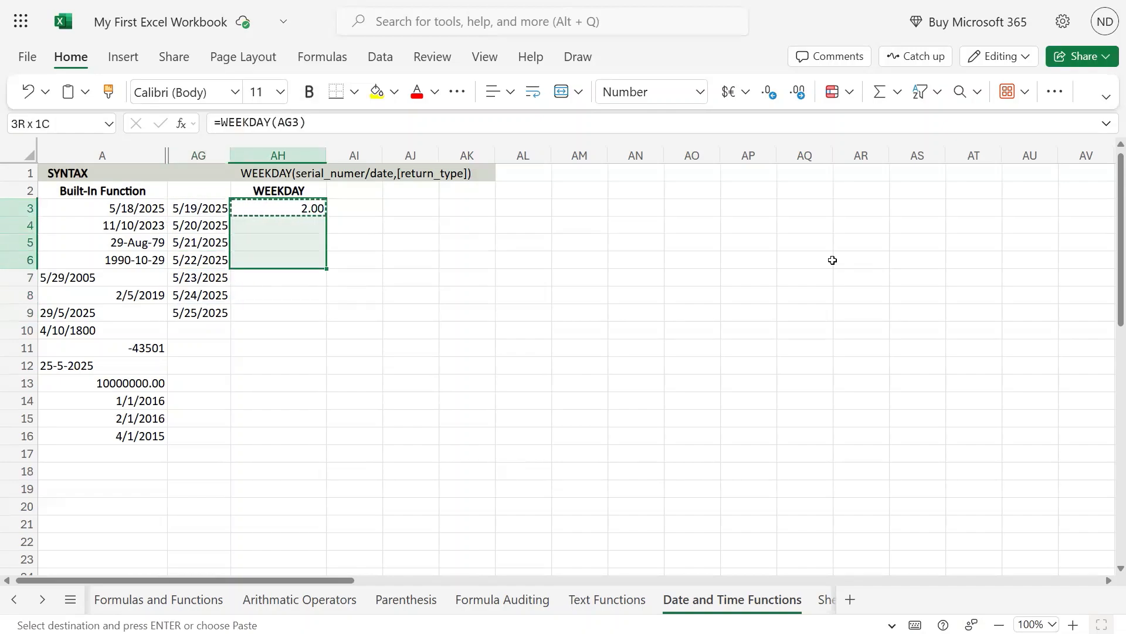
{"action": "key", "text": "ctrl+v"}
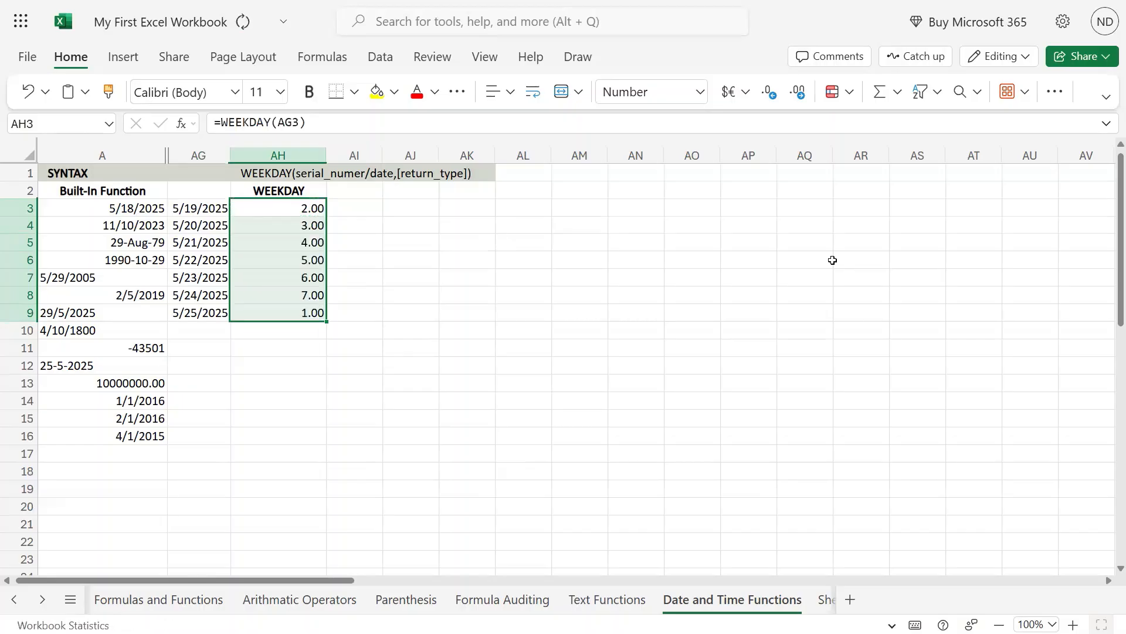
- Move the dates and WEEKDAY formulas in AG3:AH9 down one row so the block starts at AG4
{"action": "key", "text": "Down"}
{"action": "key", "text": "ctrl+Down"}
{"action": "key", "text": "Up"}
{"action": "key", "text": "Up"}
{"action": "key", "text": "Up"}
{"action": "key", "text": "Up"}
{"action": "key", "text": "Up"}
{"action": "key", "text": "Up"}
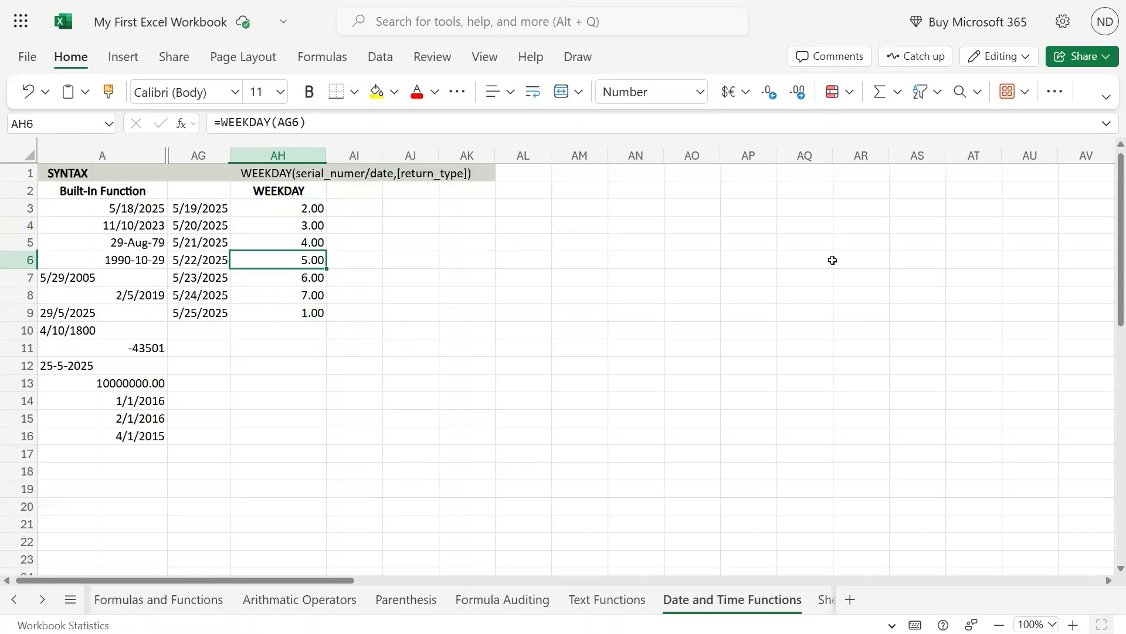
{"action": "key", "text": "Left"}
{"action": "key", "text": "shift+Right"}
{"action": "key", "text": "ctrl+shift+Down"}
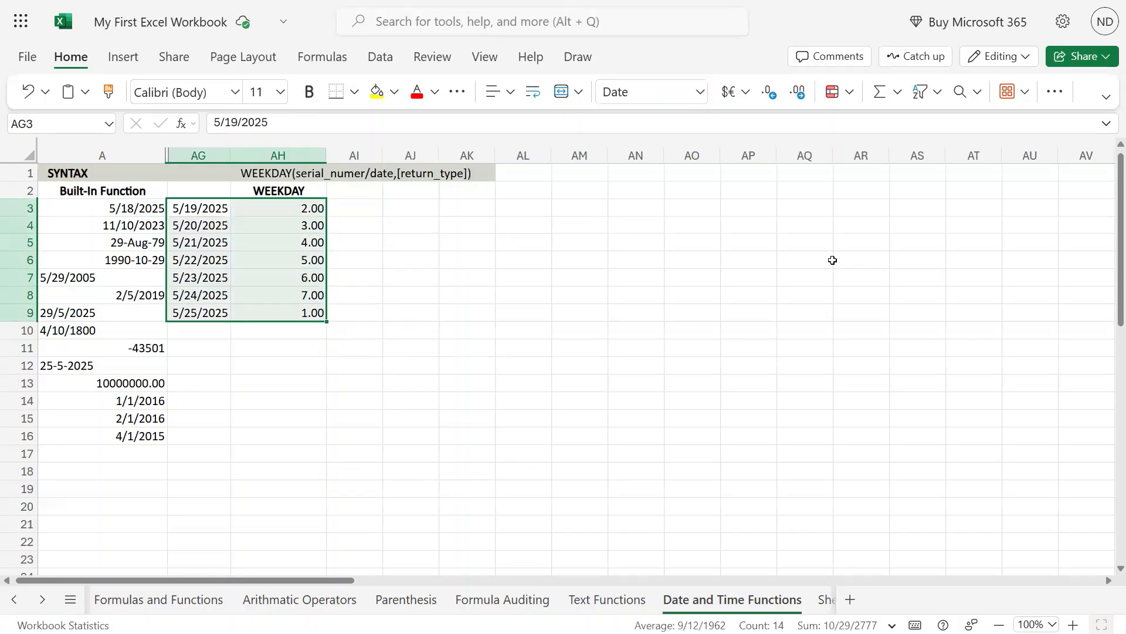
{"action": "key", "text": "ctrl+c"}
{"action": "key", "text": "Down"}
{"action": "key", "text": "ctrl+v"}
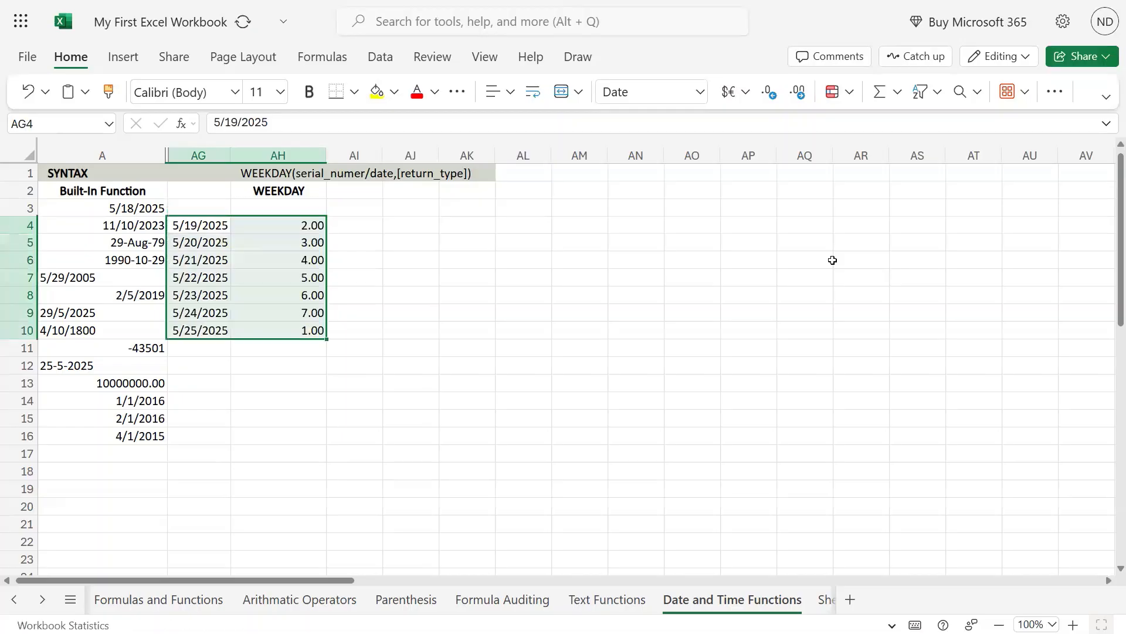
- Enter the date 5/18/2025 in the empty cell AG3 above the other dates
{"action": "key", "text": "Up"}
{"action": "type", "text": "5/1"}
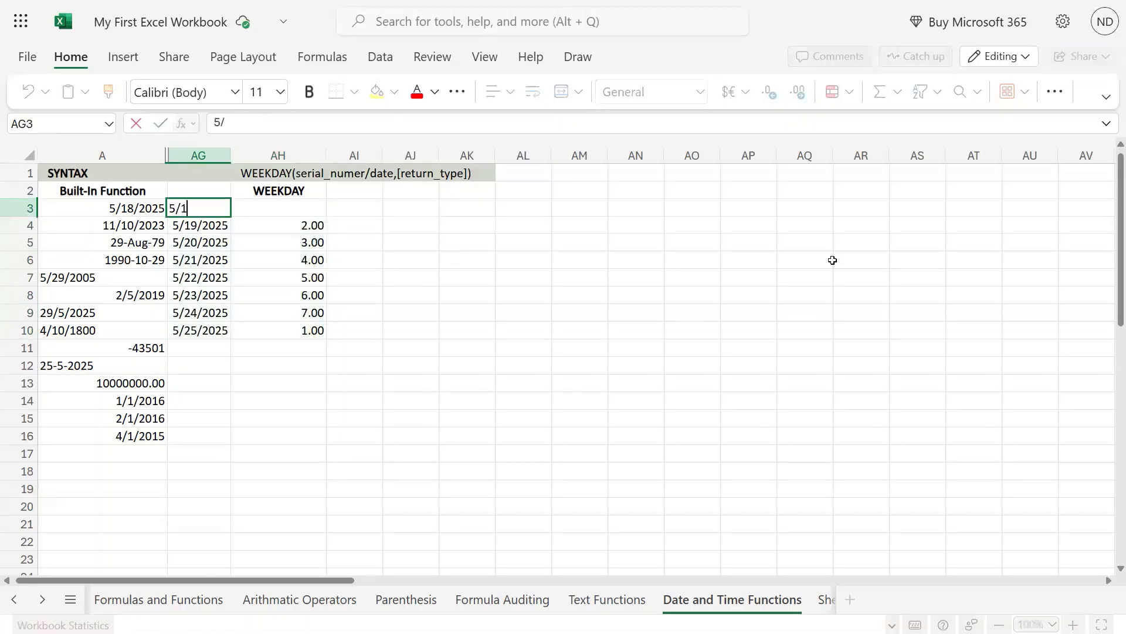
{"action": "type", "text": "8/2025"}
{"action": "key", "text": "Return"}
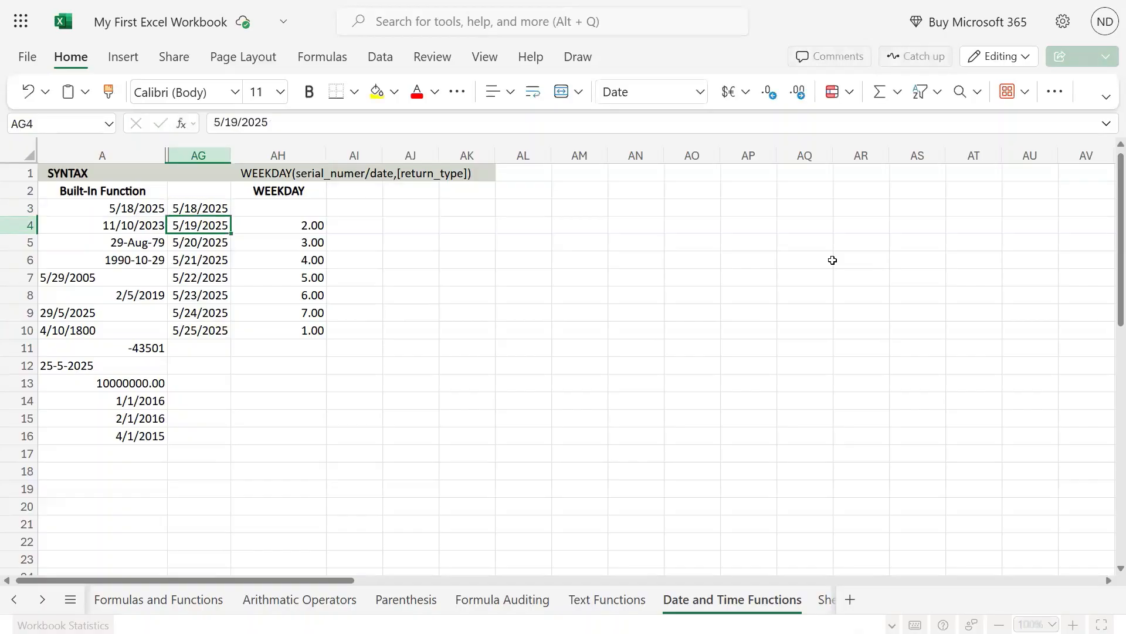
- Copy the WEEKDAY formula from AH4 into the empty cell AH3
{"action": "key", "text": "Right"}
{"action": "key", "text": "Up"}
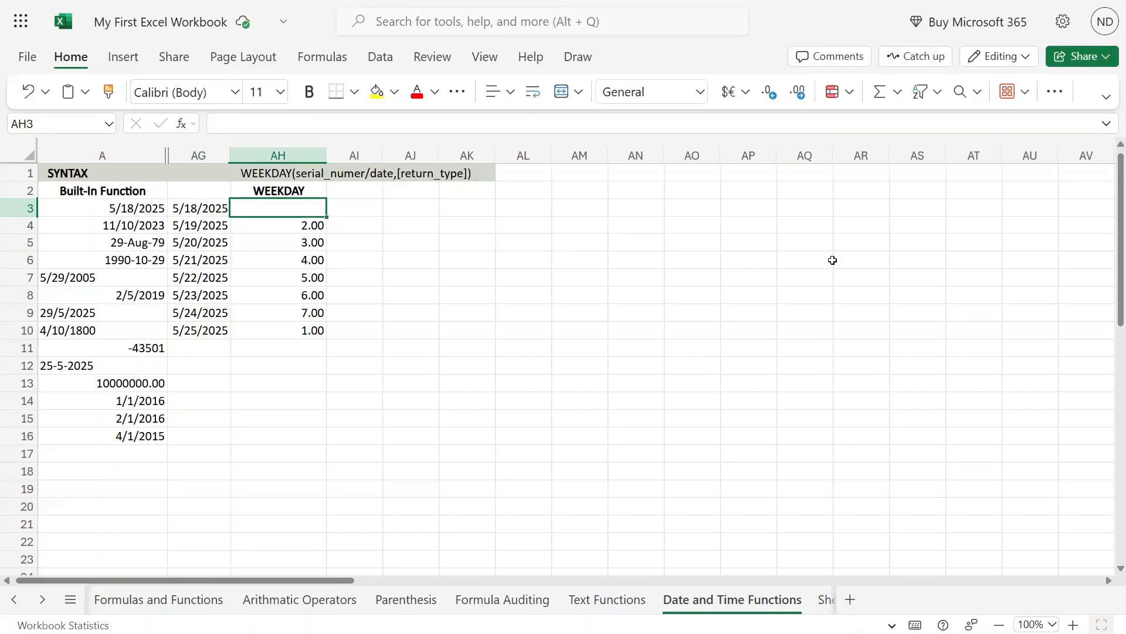
{"action": "key", "text": "Down"}
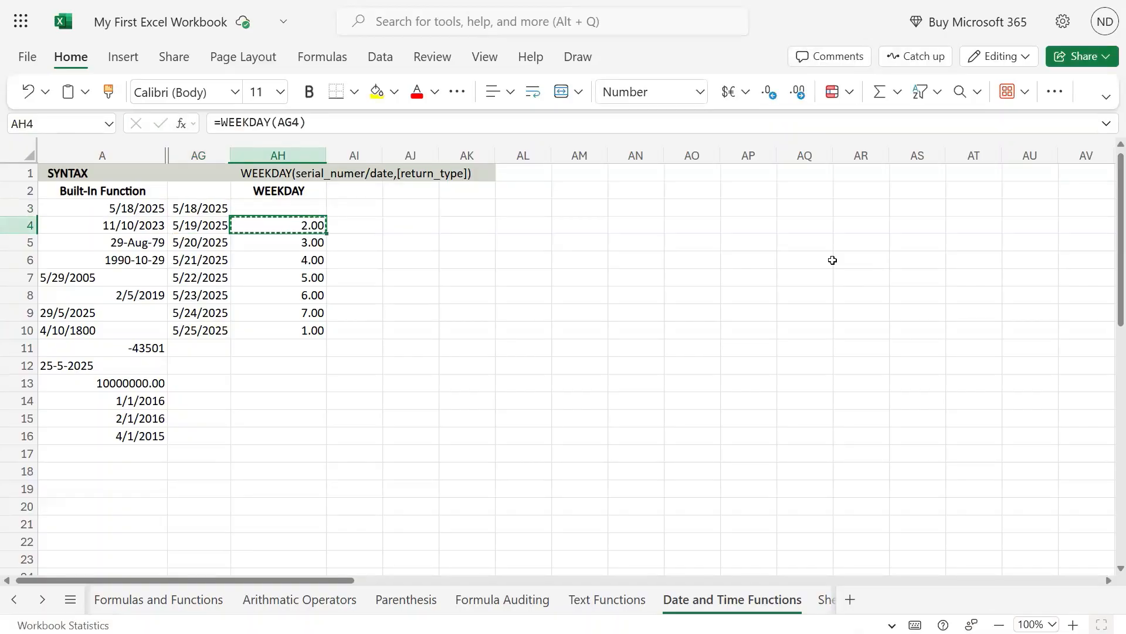
{"action": "key", "text": "ctrl+c"}
{"action": "key", "text": "Up"}
{"action": "key", "text": "ctrl+v"}
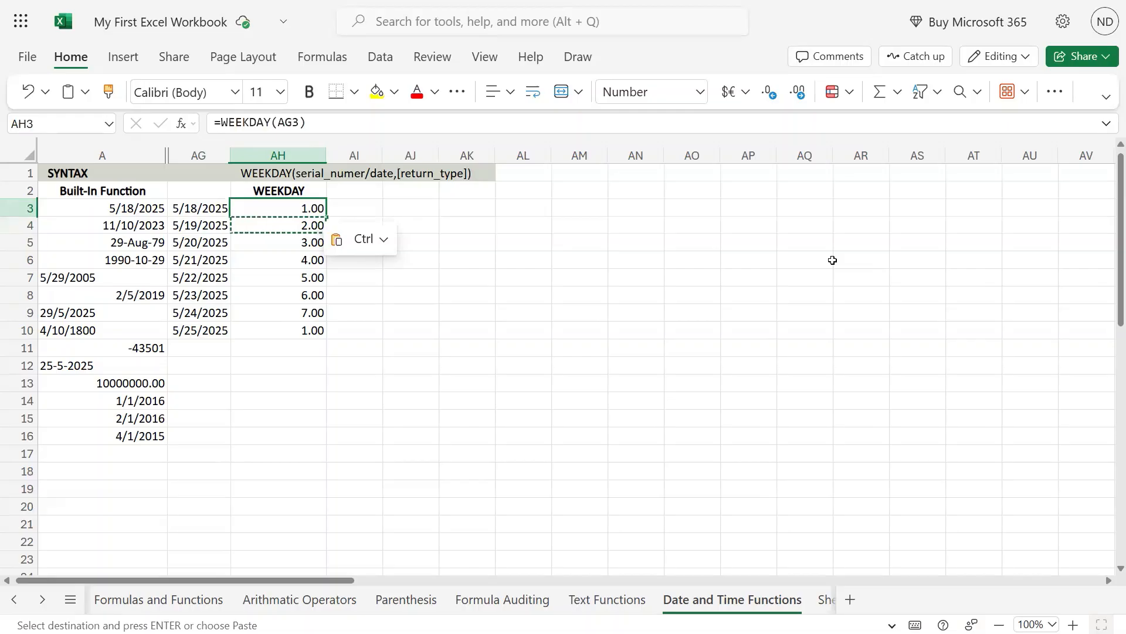
- Compare the dates in column AG with their WEEKDAY results from row 3 down to row 9
{"action": "key", "text": "Left"}
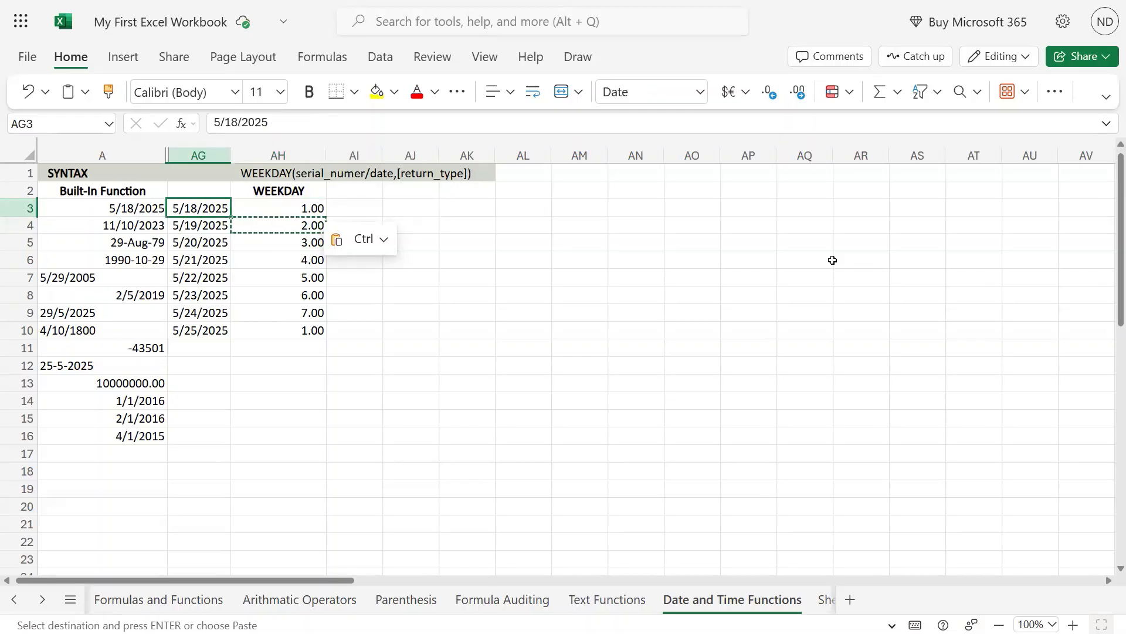
{"action": "key", "text": "Right"}
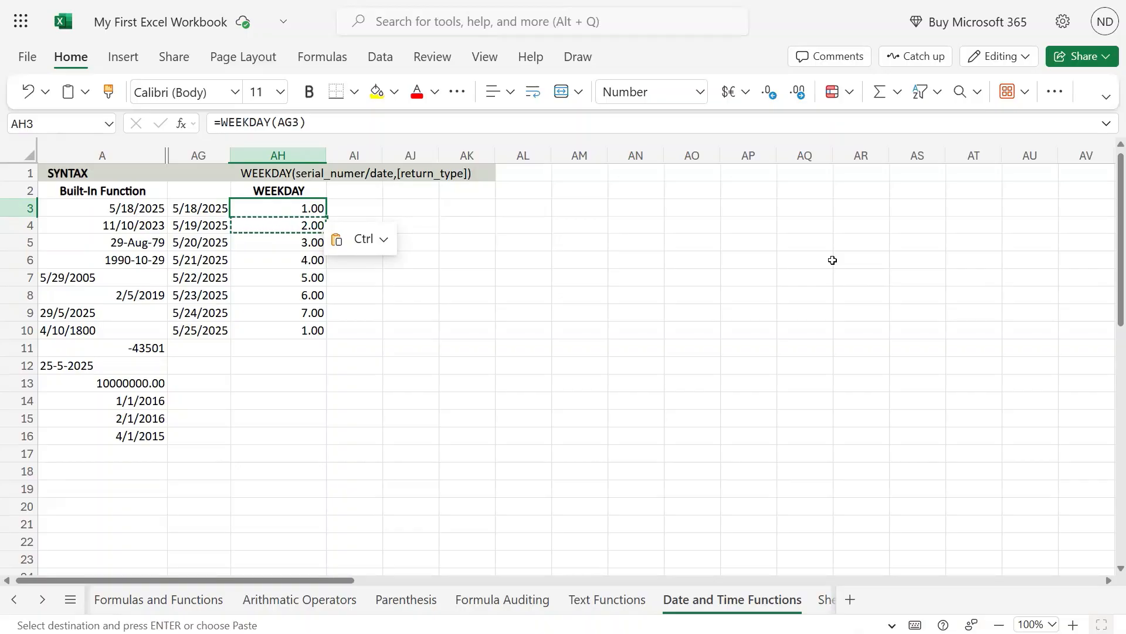
{"action": "key", "text": "Down"}
{"action": "key", "text": "Down"}
{"action": "key", "text": "Down"}
{"action": "key", "text": "Down"}
{"action": "key", "text": "Down"}
{"action": "key", "text": "Down"}
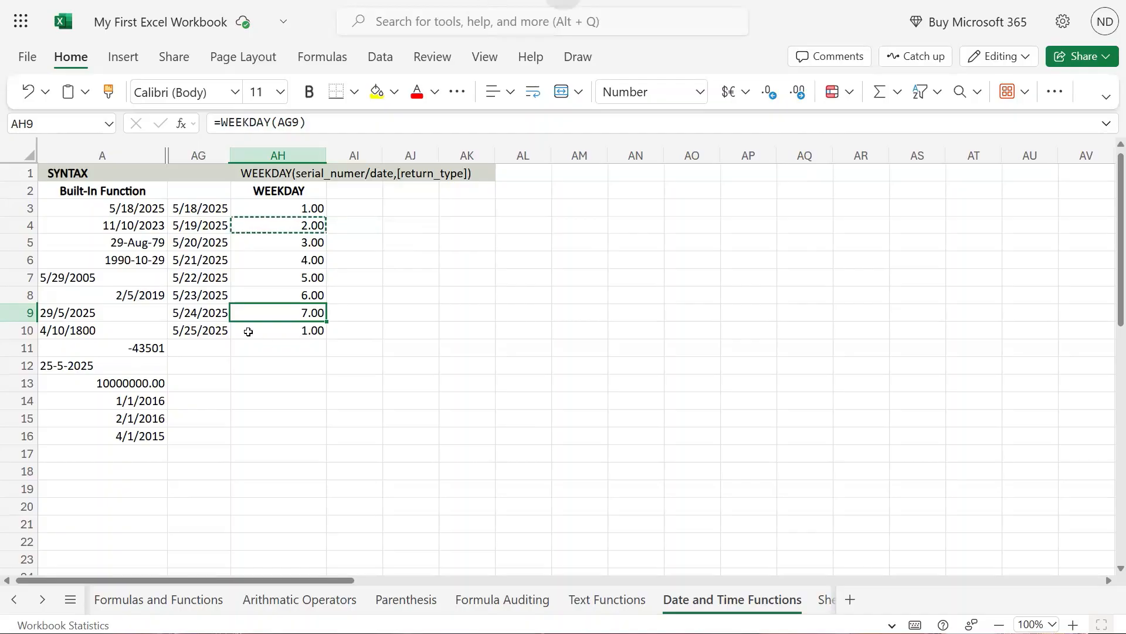
- Apply the Number format to the dates in AG3:AG10 to display their serial numbers
{"action": "left_click_drag", "start_coordinate": [201, 208], "coordinate": [201, 330]}
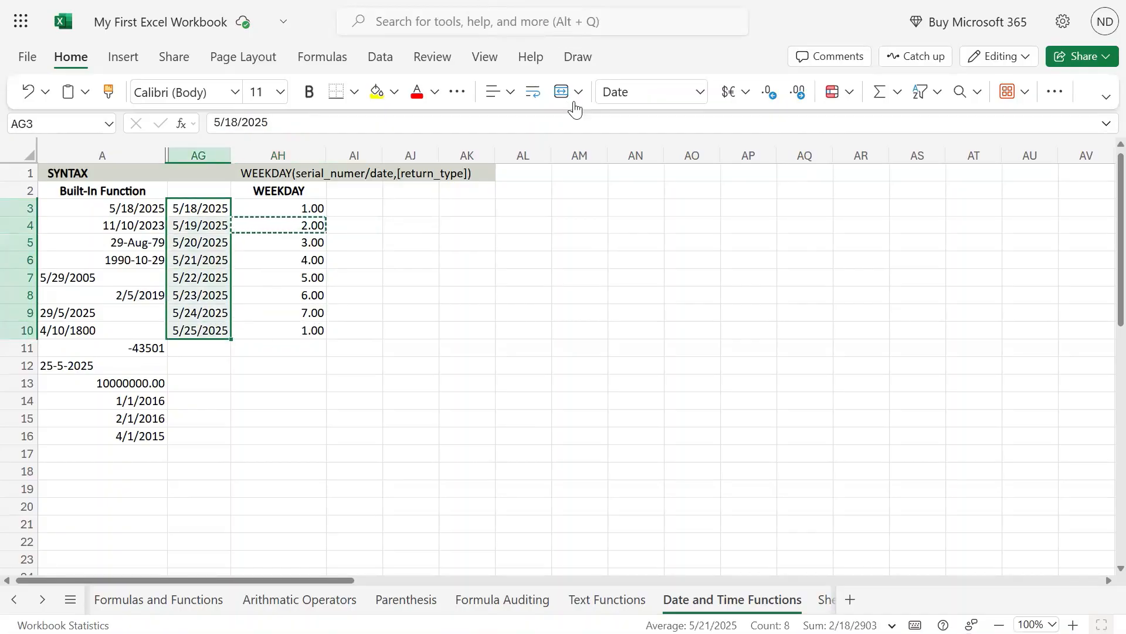
{"action": "left_click", "coordinate": [700, 91]}
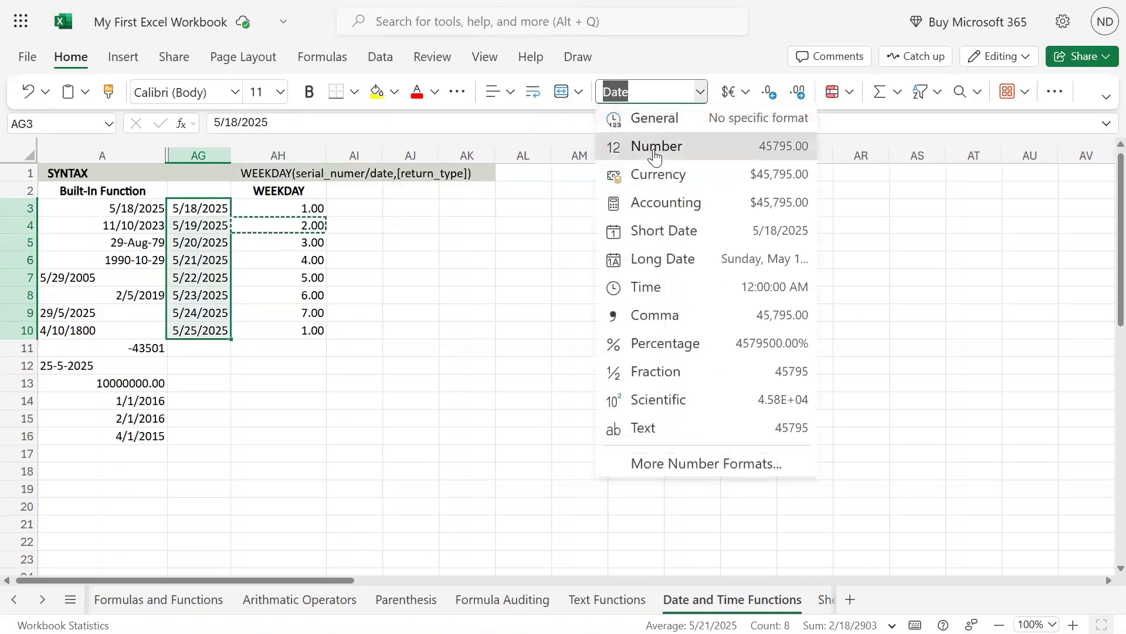
{"action": "left_click", "coordinate": [655, 148]}
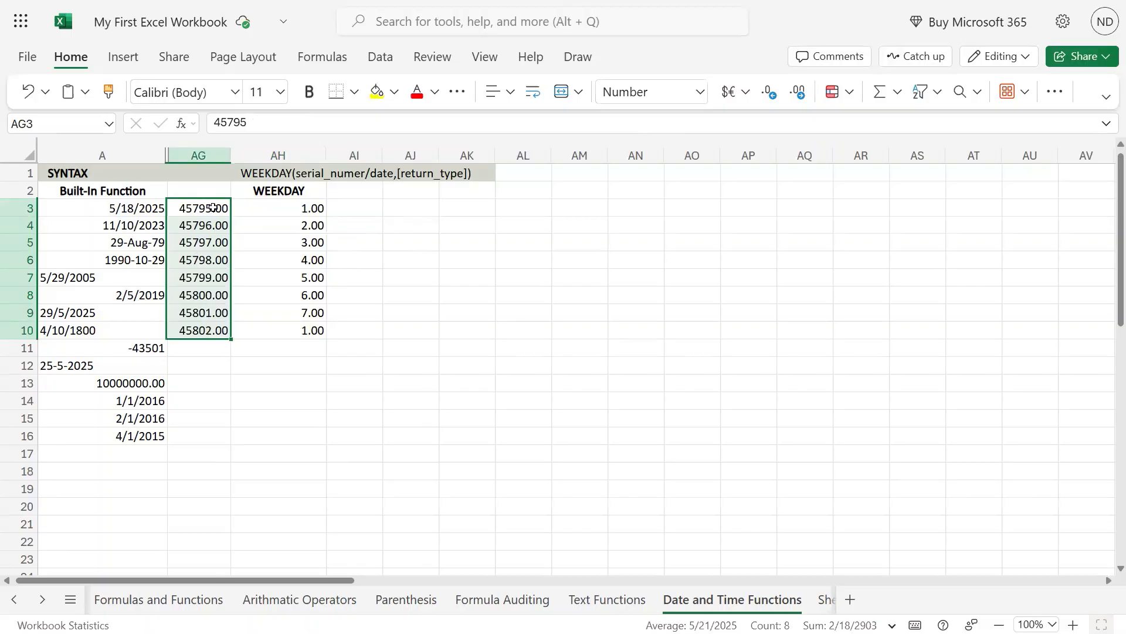
- Return the values in AG3:AG10 to the Short Date format
{"action": "left_click", "coordinate": [700, 92]}
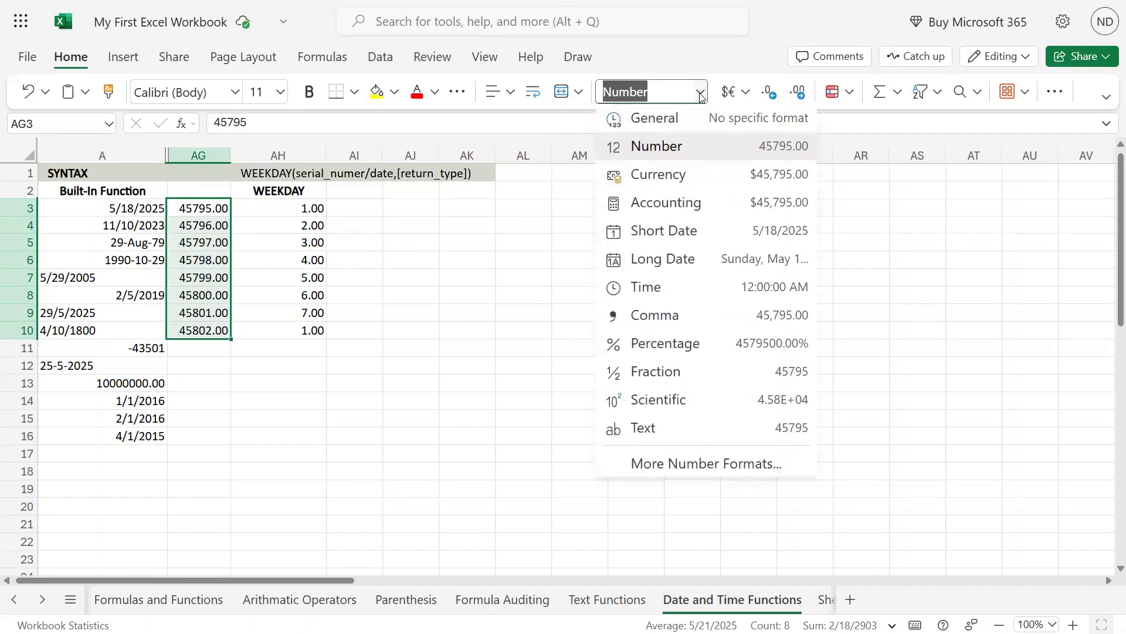
{"action": "left_click", "coordinate": [687, 236]}
{"action": "left_click", "coordinate": [315, 327]}
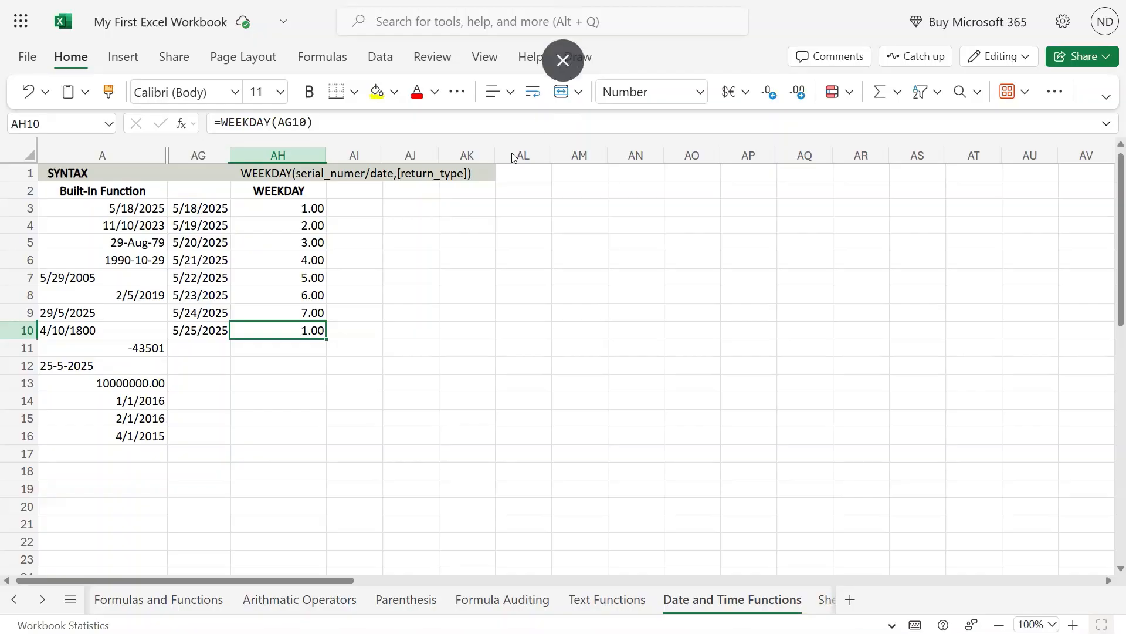
- Reuse the AH3 formula in cell AI3 with a return type of 1, as =WEEKDAY(AG3,1)
{"action": "left_click", "coordinate": [305, 210]}
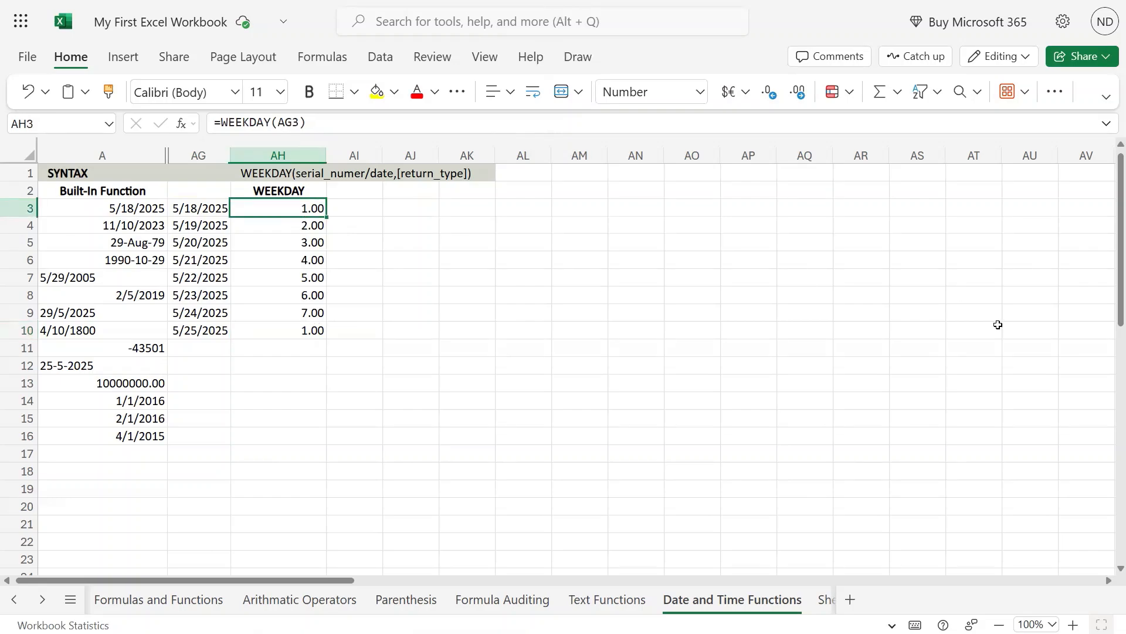
{"action": "key", "text": "F2"}
{"action": "key", "text": "ctrl+a"}
{"action": "key", "text": "Return"}
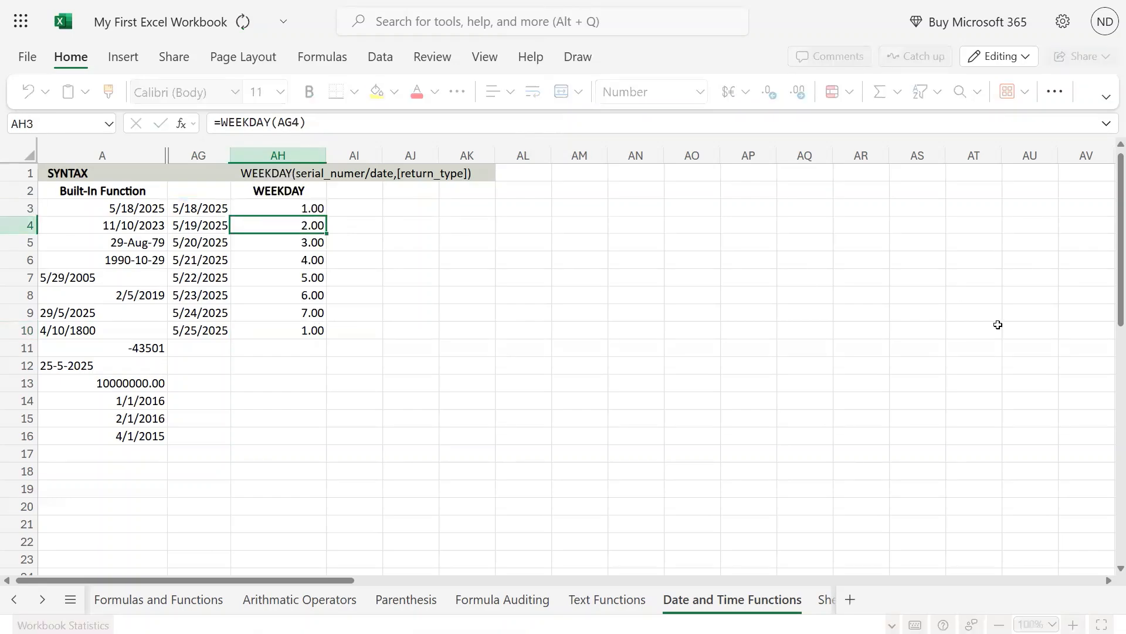
{"action": "key", "text": "Up"}
{"action": "key", "text": "Right"}
{"action": "key", "text": "ctrl+v"}
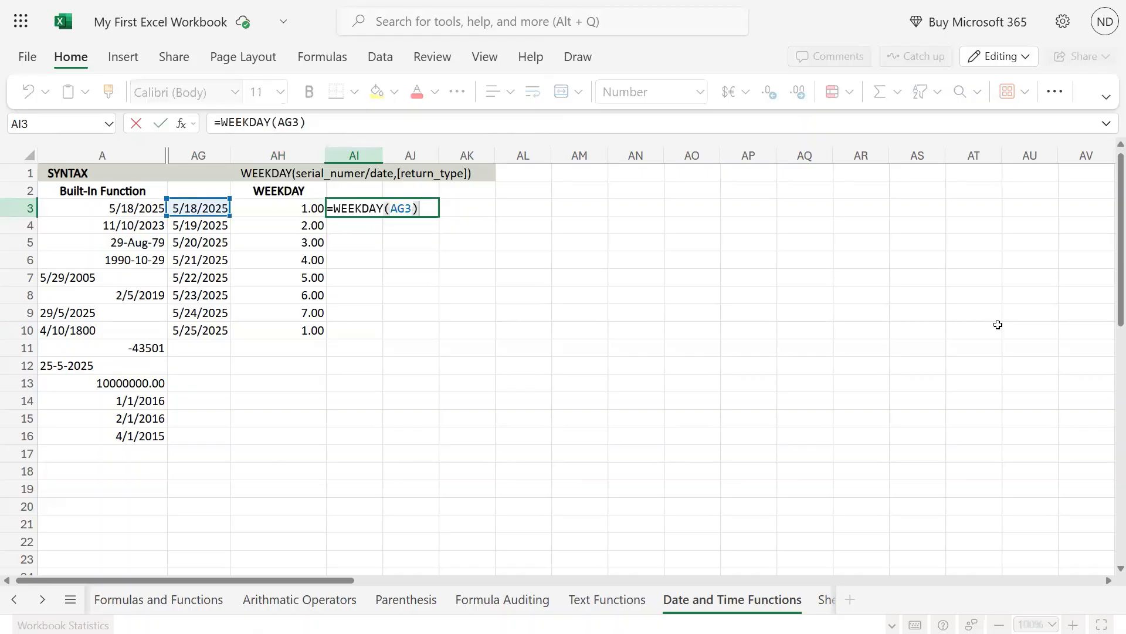
{"action": "key", "text": "Left"}
{"action": "type", "text": ",1"}
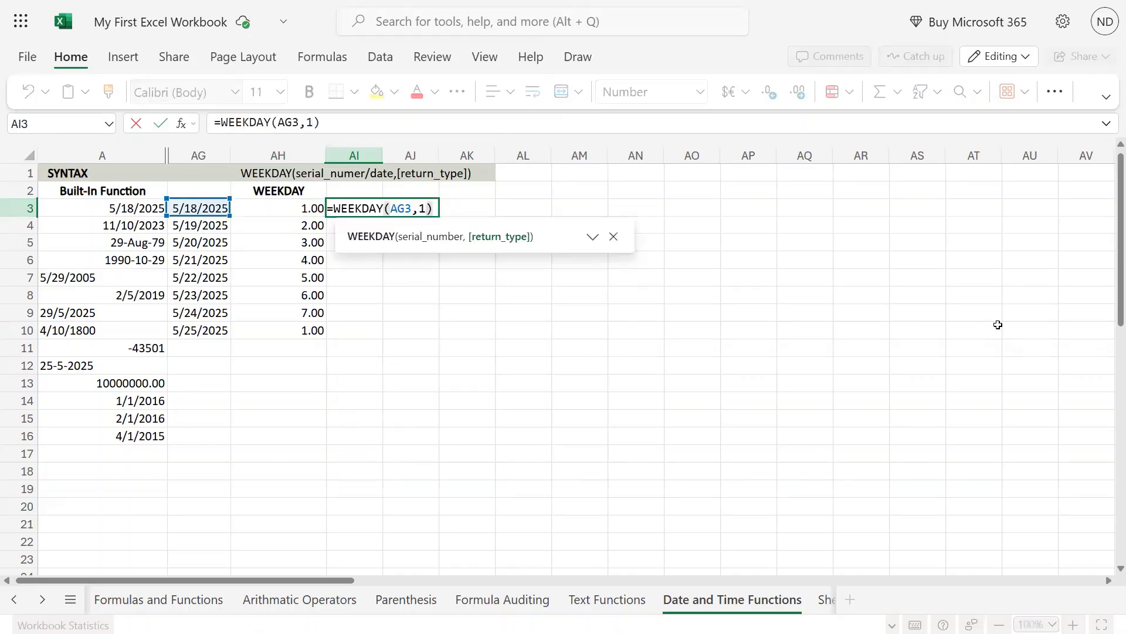
{"action": "key", "text": "Return"}
- Commit the AI3 formula and copy it down through AI10
{"action": "key", "text": "Up"}
{"action": "key", "text": "ctrl+c"}
{"action": "key", "text": "shift+Down"}
{"action": "key", "text": "shift+Down"}
{"action": "key", "text": "shift+Down"}
{"action": "key", "text": "shift+Down"}
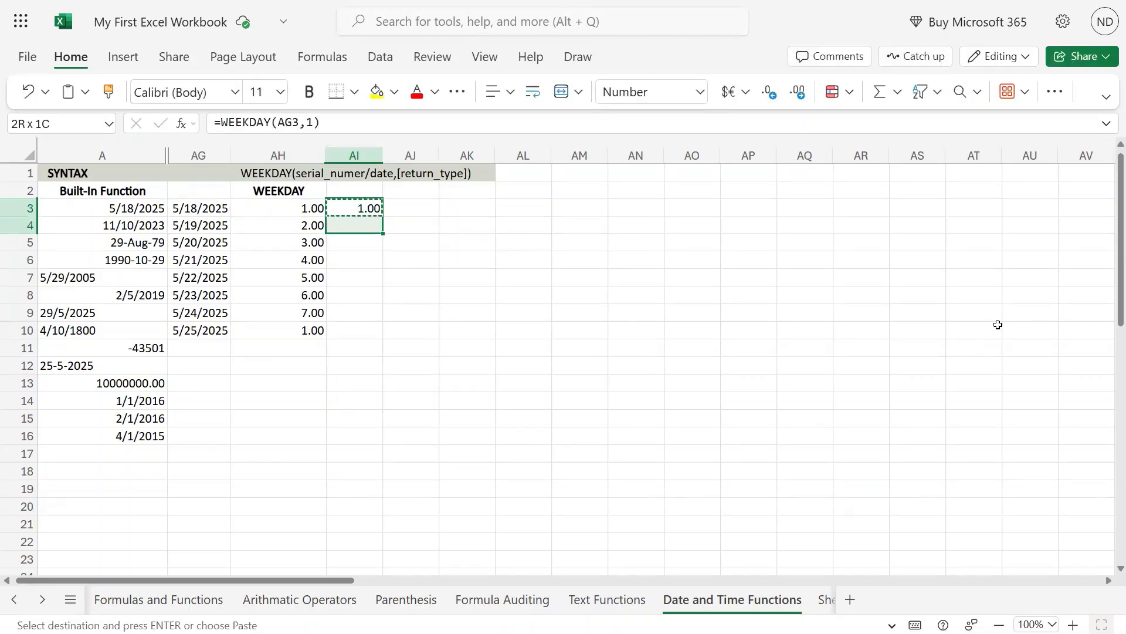
{"action": "key", "text": "shift+Down"}
{"action": "key", "text": "shift+Down"}
{"action": "key", "text": "shift+Down"}
{"action": "key", "text": "ctrl+v"}
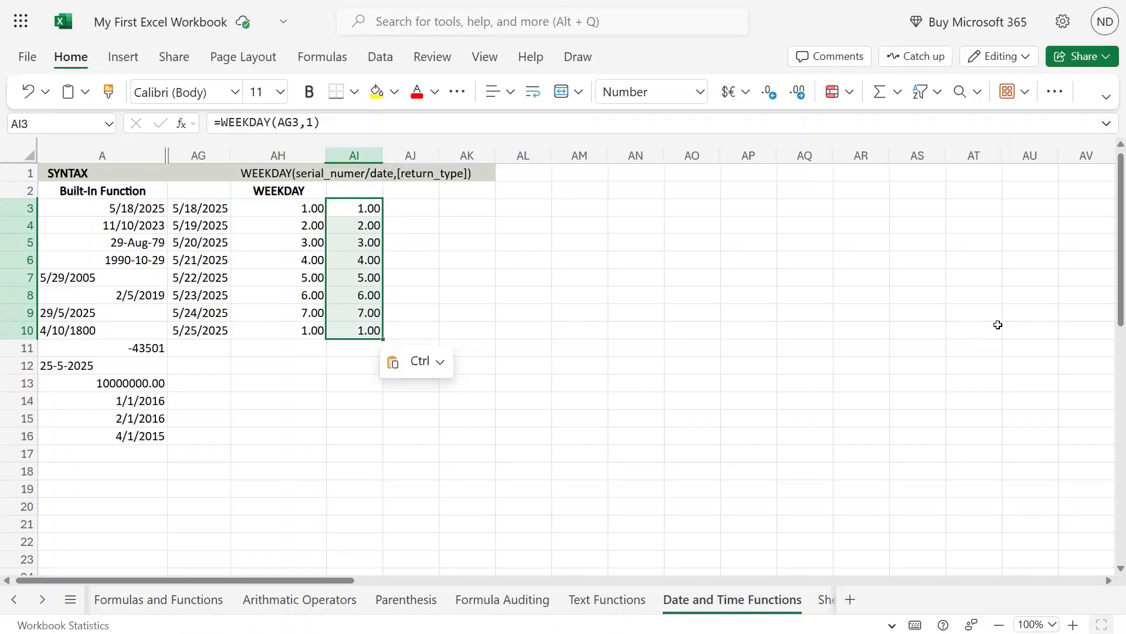
{"action": "key", "text": "Up"}
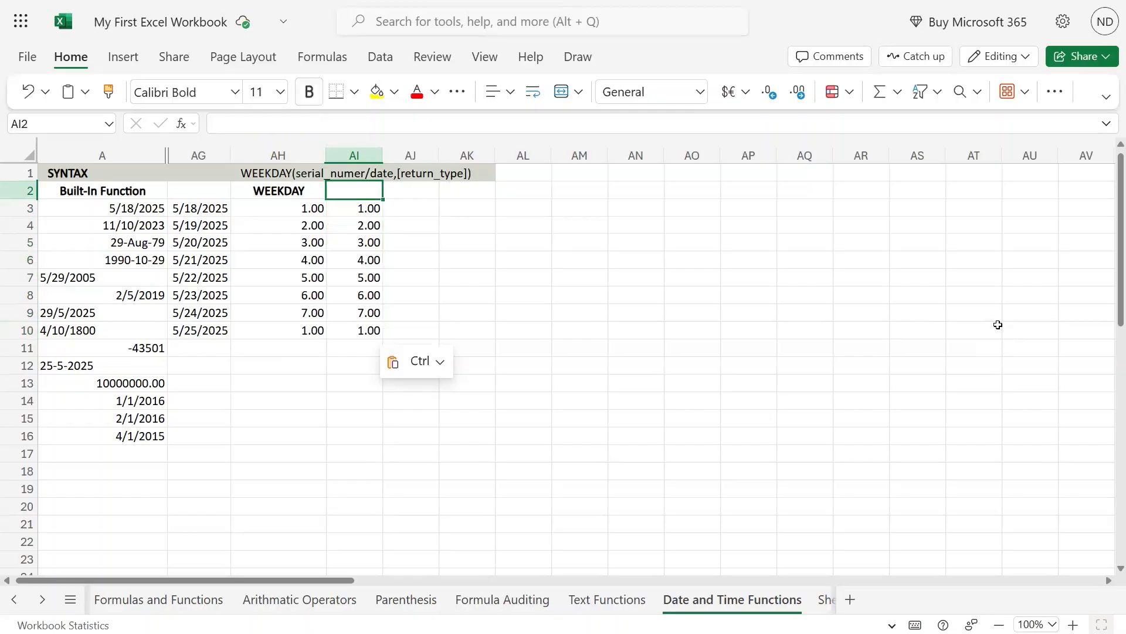
{"action": "key", "text": "Down"}
{"action": "key", "text": "F2"}
{"action": "key", "text": "shift+Home"}
{"action": "key", "text": "Return"}
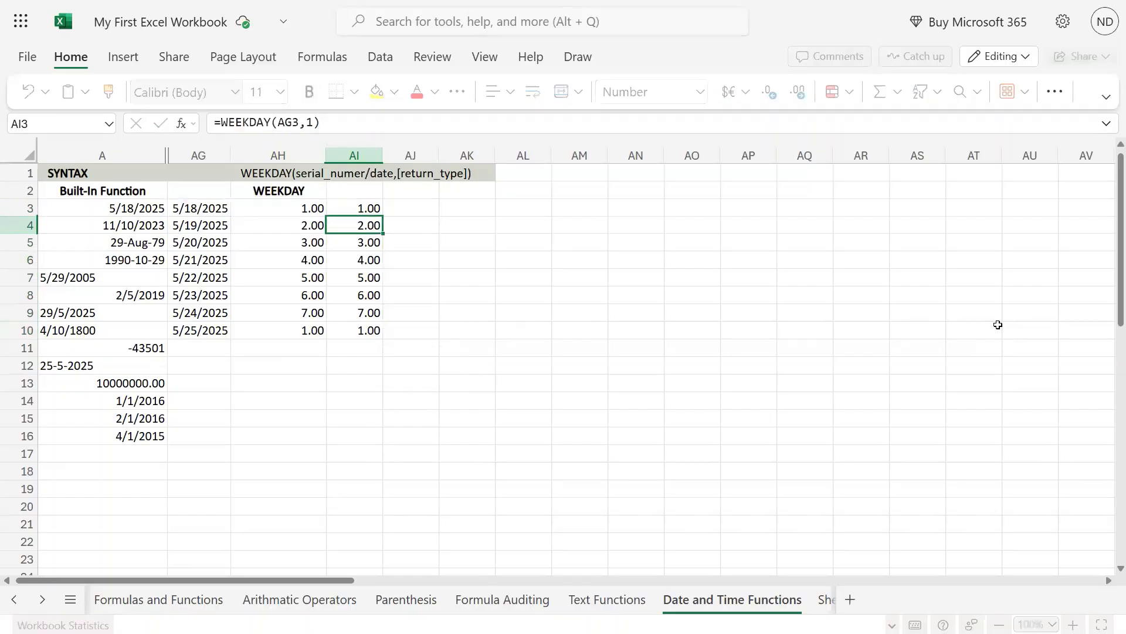
{"action": "key", "text": "Up"}
{"action": "key", "text": "Right"}
{"action": "key", "text": "F2"}
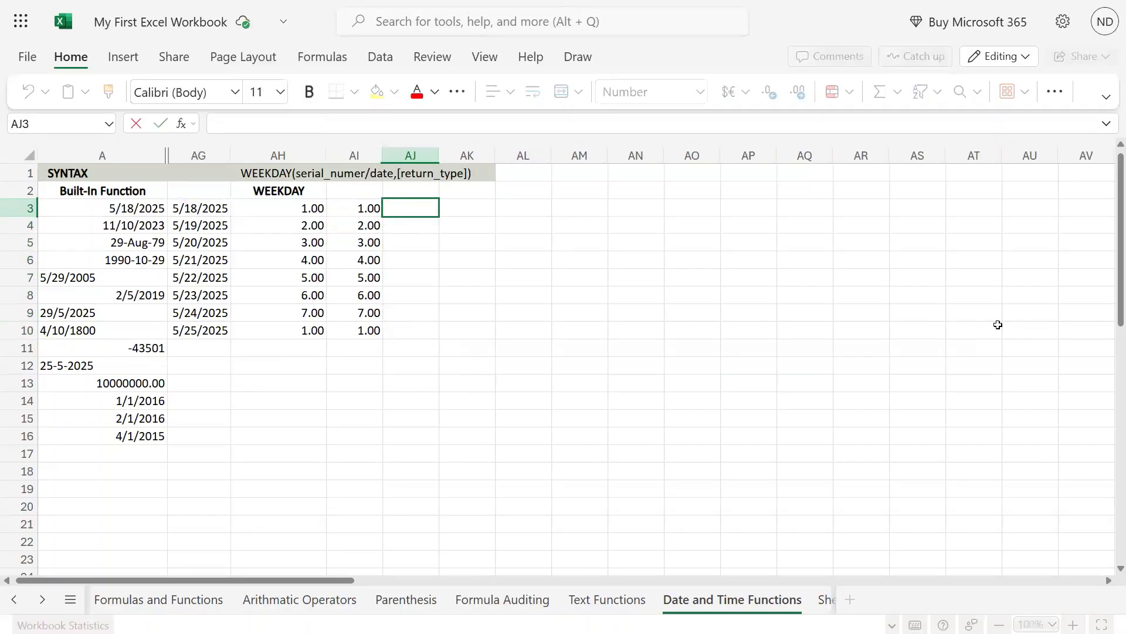
{"action": "key", "text": "Escape"}
- Reuse the AI3 formula in cell AJ3 with a return type of 2, as =WEEKDAY(AG3,2)
{"action": "key", "text": "Left"}
{"action": "key", "text": "F2"}
{"action": "key", "text": "shift+Home"}
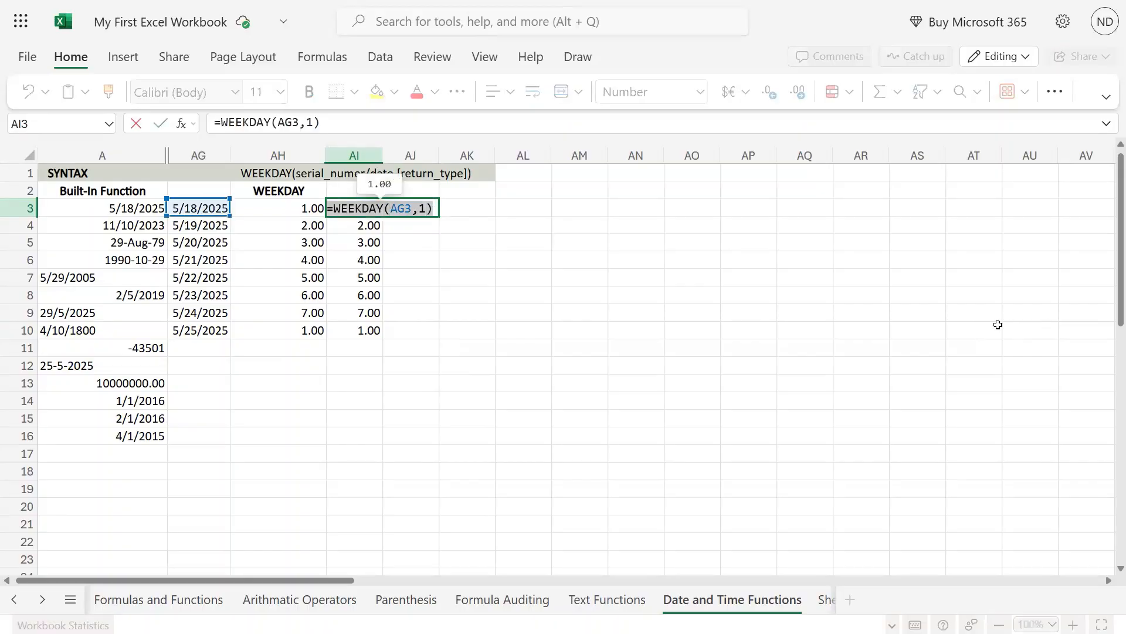
{"action": "key", "text": "ctrl+c"}
{"action": "key", "text": "Return"}
{"action": "key", "text": "Up"}
{"action": "key", "text": "Right"}
{"action": "key", "text": "F2"}
{"action": "key", "text": "ctrl+v"}
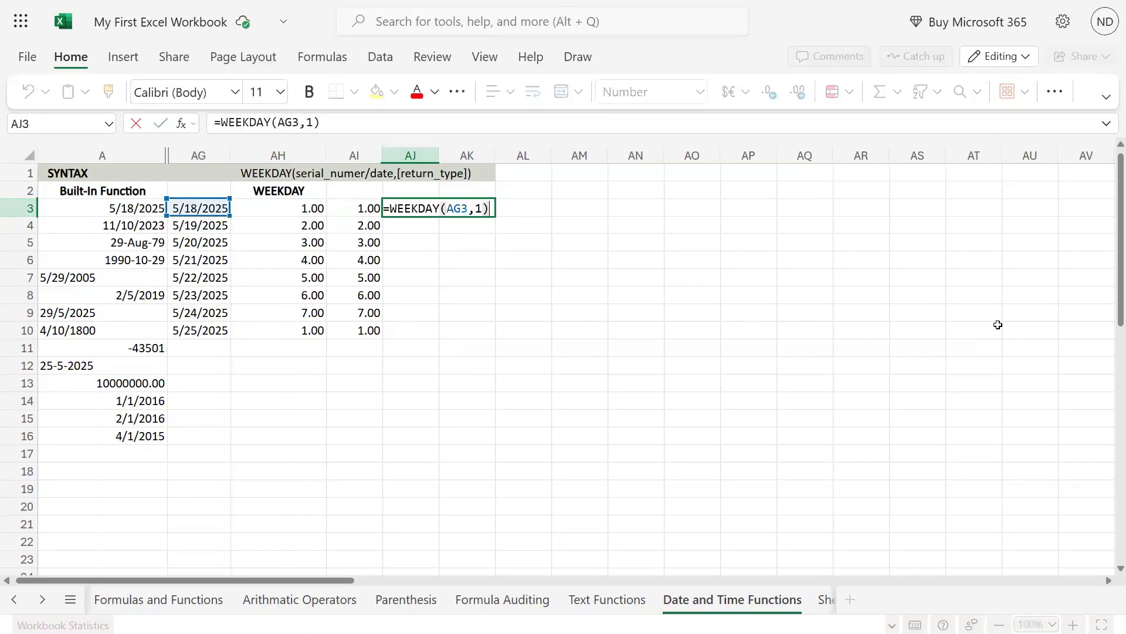
{"action": "key", "text": "Left"}
{"action": "key", "text": "BackSpace"}
{"action": "type", "text": "2"}
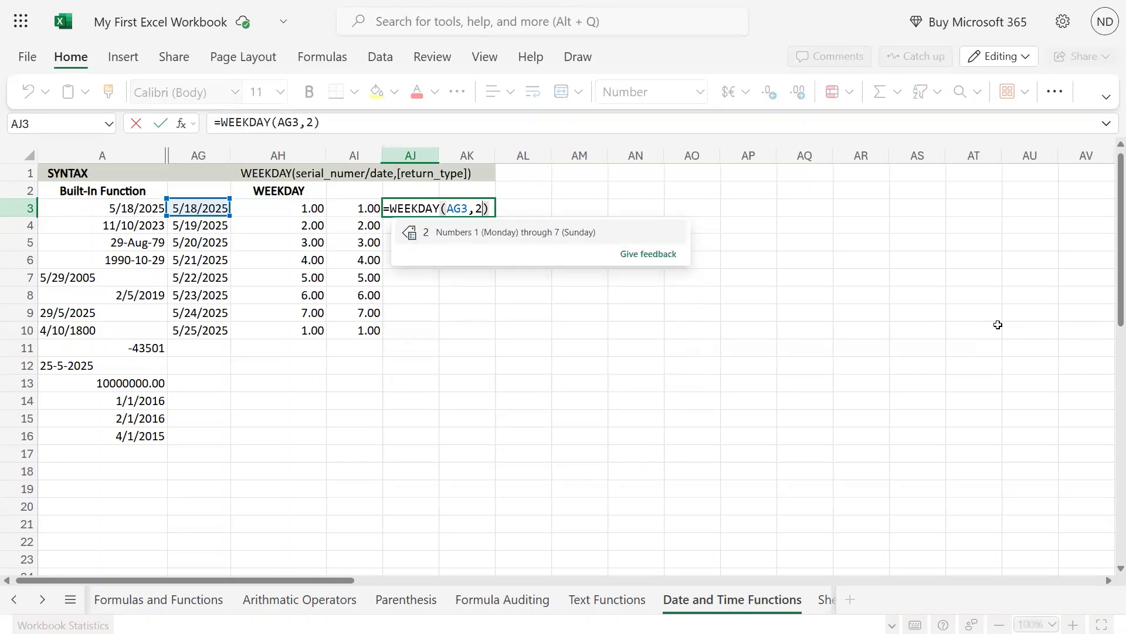
{"action": "key", "text": "Right"}
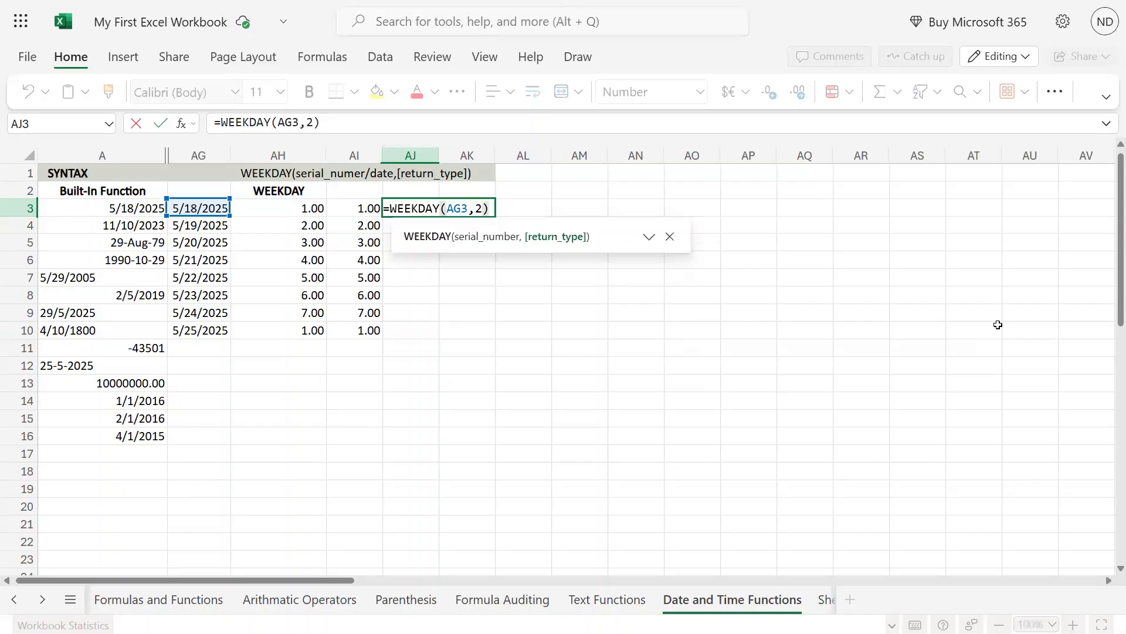
{"action": "key", "text": "Return"}
- Copy the AJ3 formula into the cells below it through AJ10
{"action": "key", "text": "Up"}
{"action": "key", "text": "ctrl+c"}
{"action": "key", "text": "Left"}
{"action": "key", "text": "ctrl+Down"}
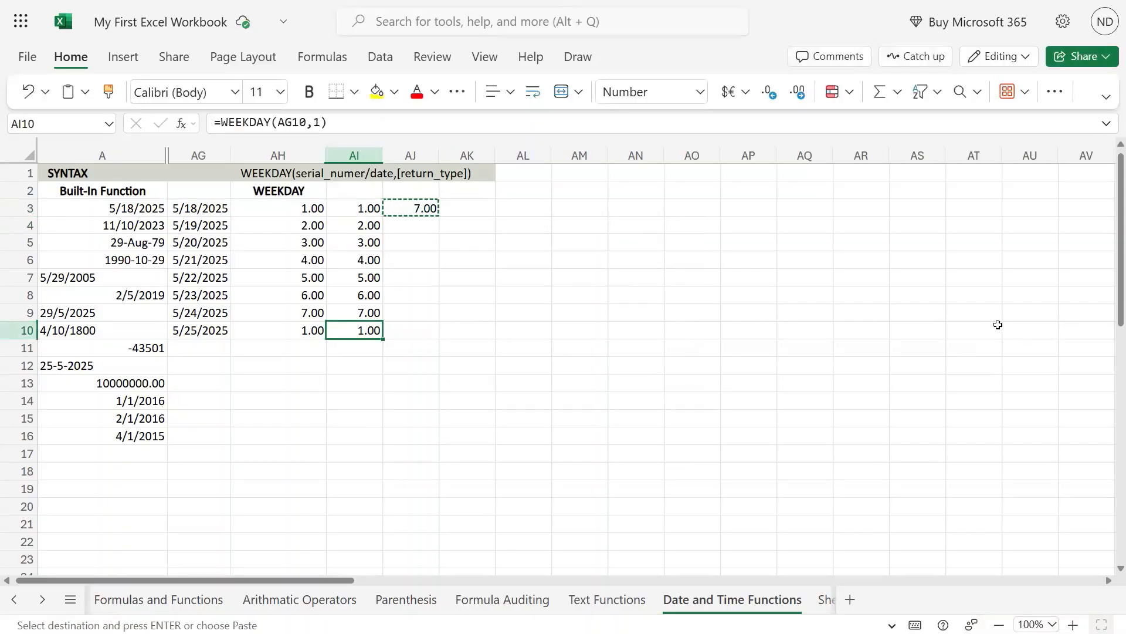
{"action": "key", "text": "Right"}
{"action": "key", "text": "ctrl+shift+Up"}
{"action": "key", "text": "ctrl+v"}
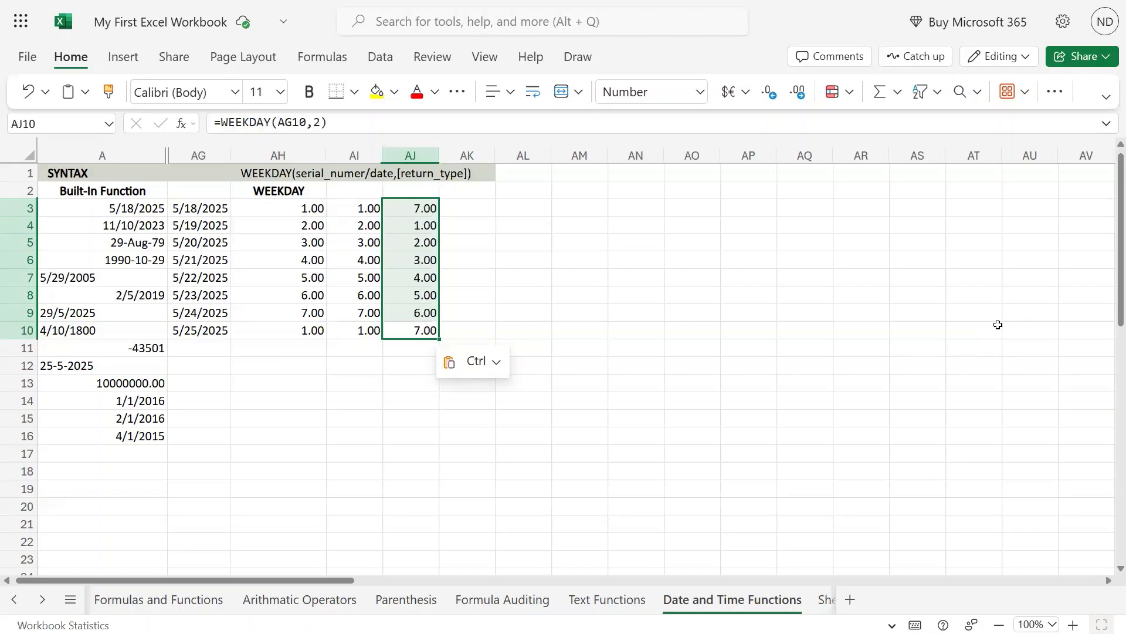
{"action": "key", "text": "Up"}
{"action": "key", "text": "ctrl+Up"}
{"action": "key", "text": "F2"}
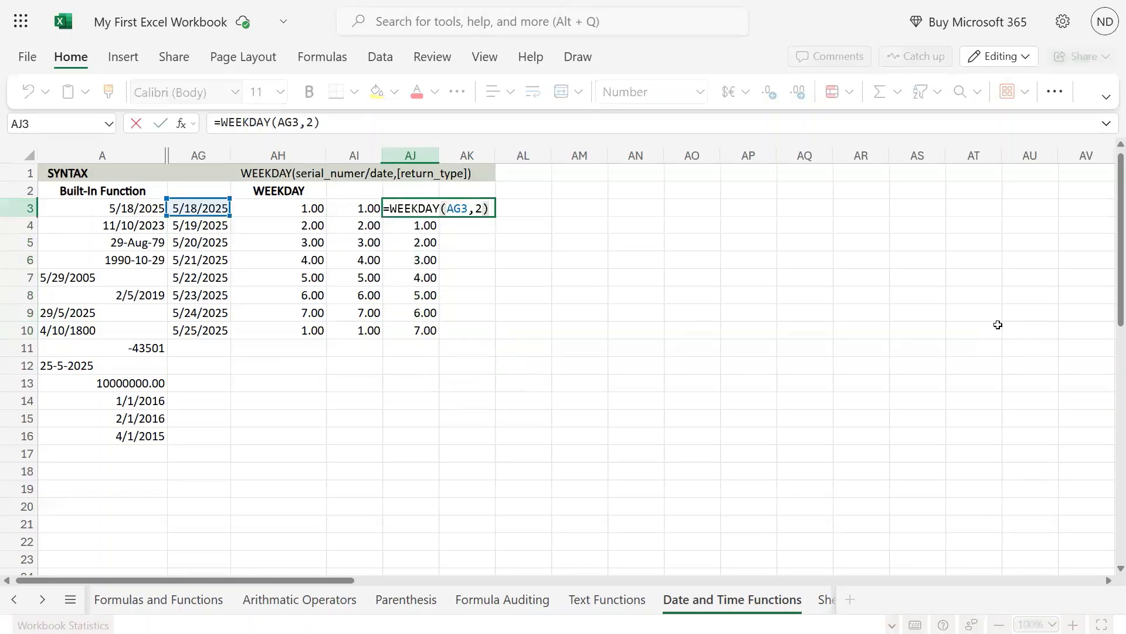
{"action": "key", "text": "Return"}
{"action": "key", "text": "Up"}
{"action": "key", "text": "Right"}
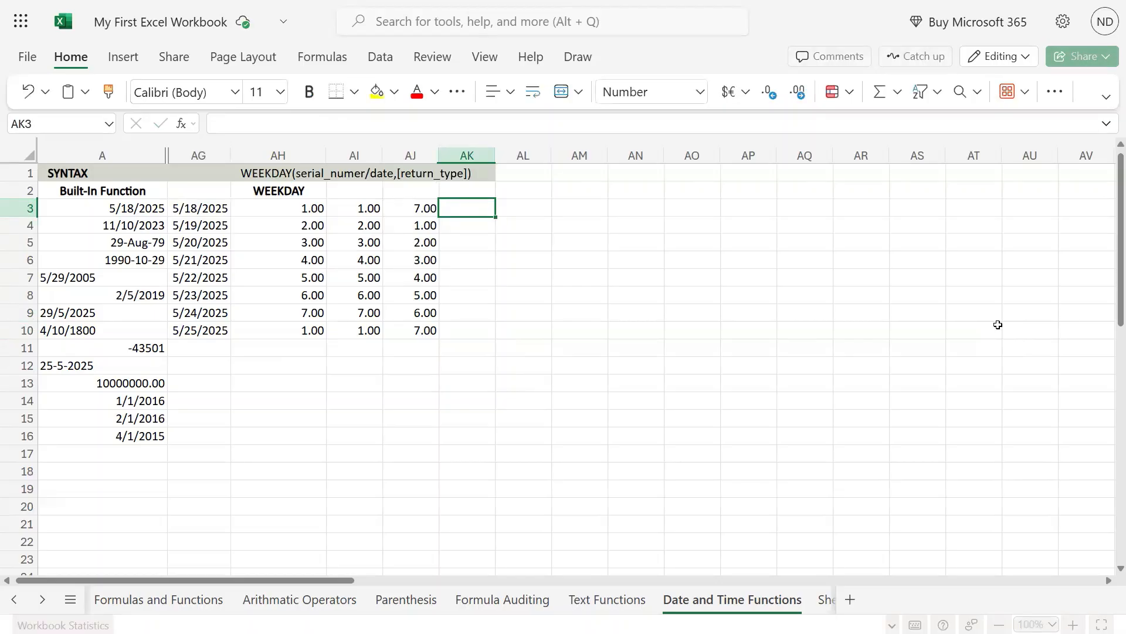
- Reuse the AJ3 formula in cell AK3 with a return type of 3, as =WEEKDAY(AG3,3)
{"action": "key", "text": "Left"}
{"action": "key", "text": "F2"}
{"action": "key", "text": "ctrl+c"}
{"action": "key", "text": "Return"}
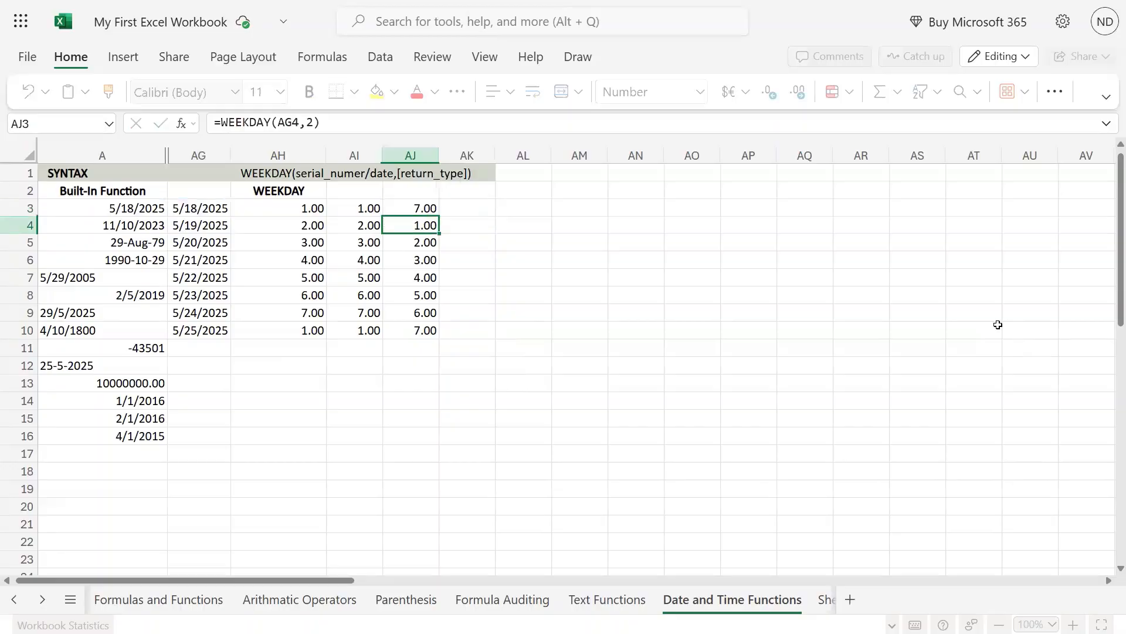
{"action": "key", "text": "Up"}
{"action": "key", "text": "Right"}
{"action": "key", "text": "F2"}
{"action": "key", "text": "ctrl+v"}
{"action": "key", "text": "Left"}
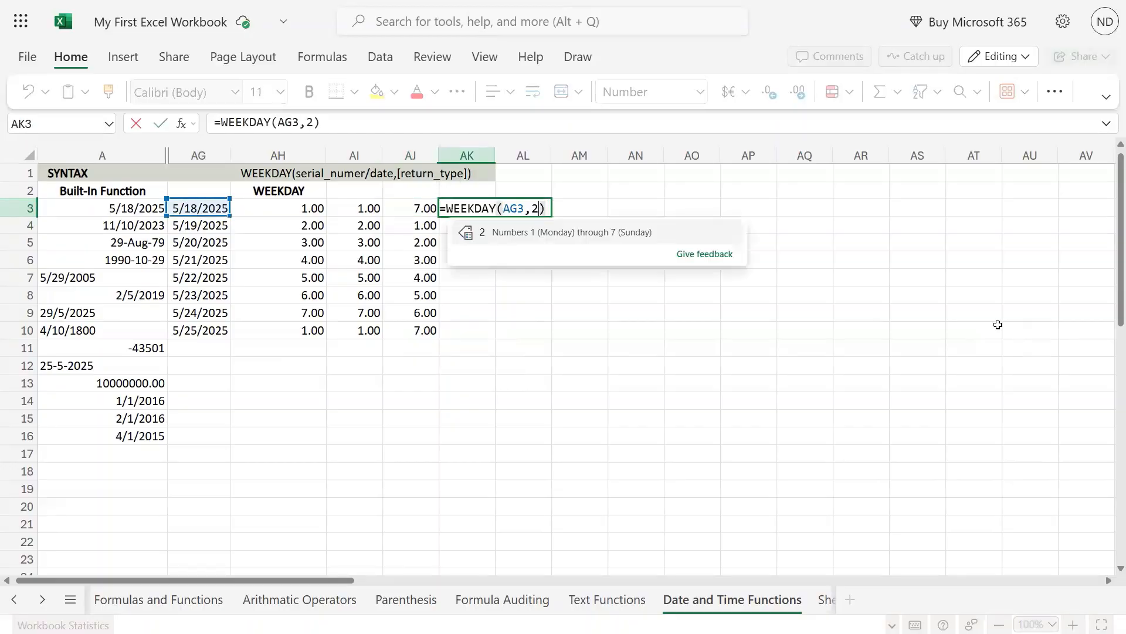
{"action": "key", "text": "BackSpace"}
{"action": "type", "text": "3"}
{"action": "key", "text": "Tab"}
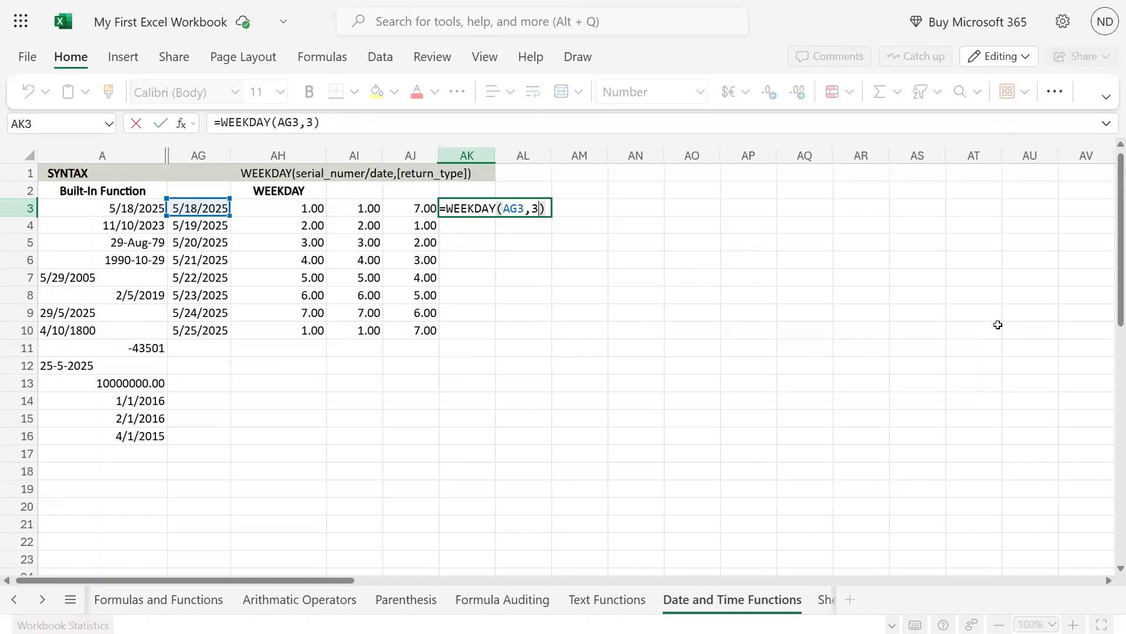
{"action": "key", "text": "Return"}
- Copy the AK3 formula down the column through AK10
{"action": "key", "text": "Up"}
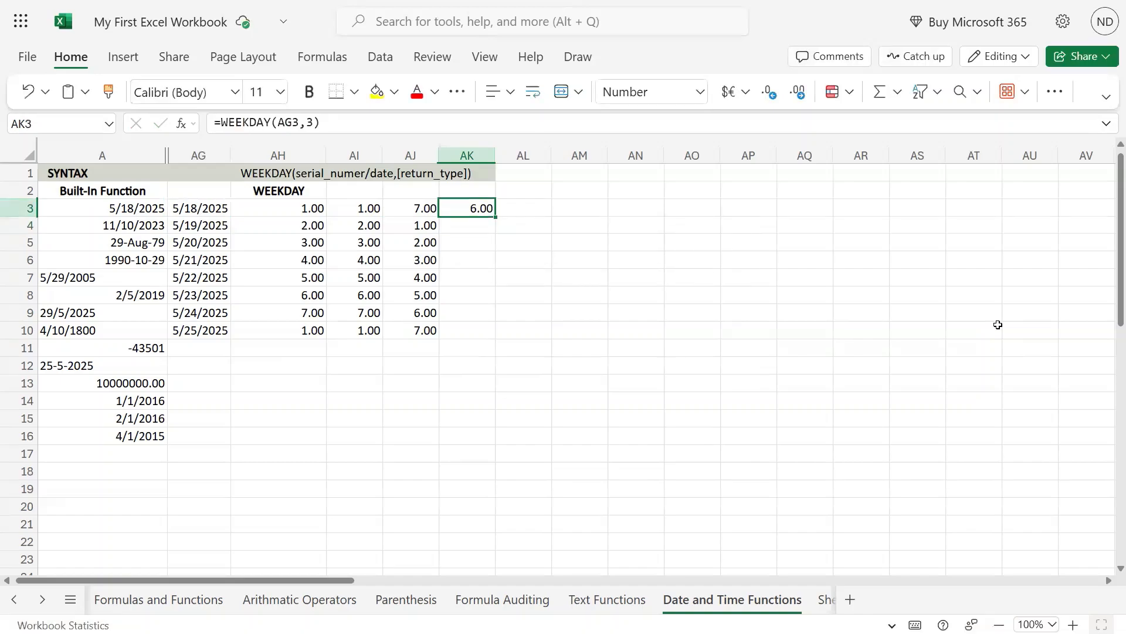
{"action": "key", "text": "ctrl+c"}
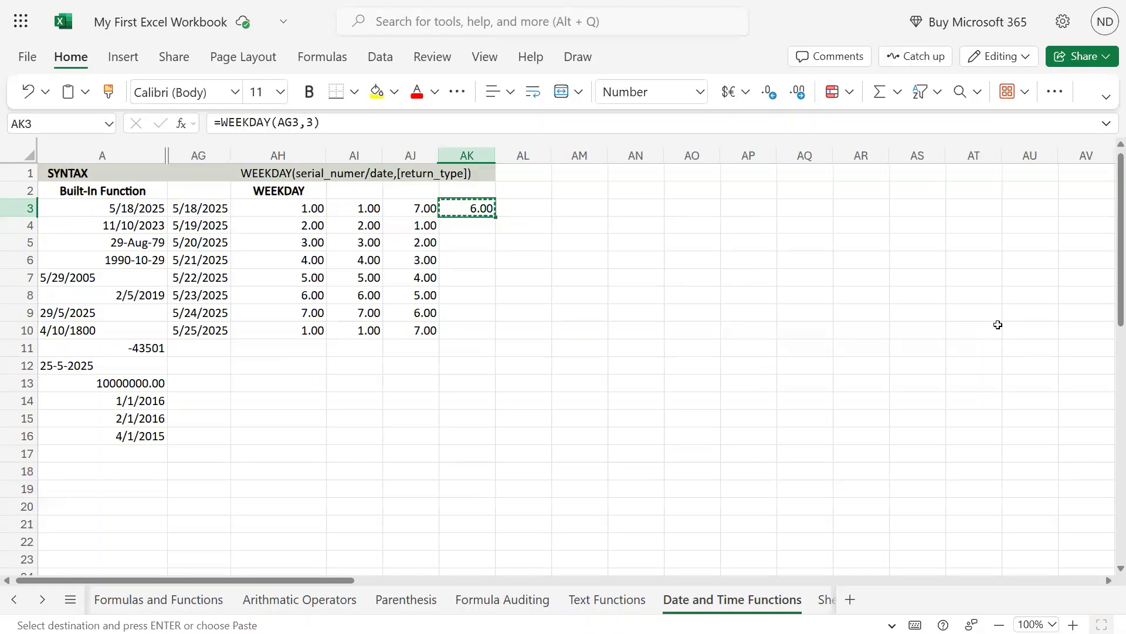
{"action": "key", "text": "shift+Down"}
{"action": "key", "text": "shift+Down"}
{"action": "key", "text": "shift+Down"}
{"action": "key", "text": "shift+Down"}
{"action": "key", "text": "shift+Down"}
{"action": "key", "text": "shift+Down"}
{"action": "key", "text": "shift+Down"}
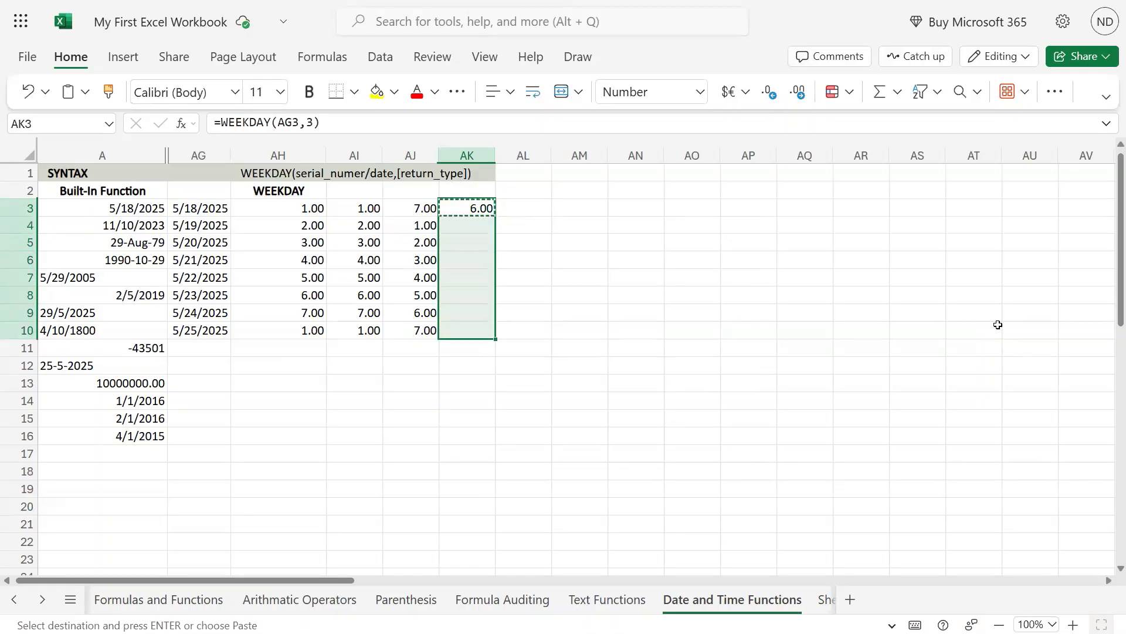
{"action": "key", "text": "ctrl+v"}
- Compare the row 4 date in column AG with its WEEKDAY results across columns AH to AK
{"action": "key", "text": "Down"}
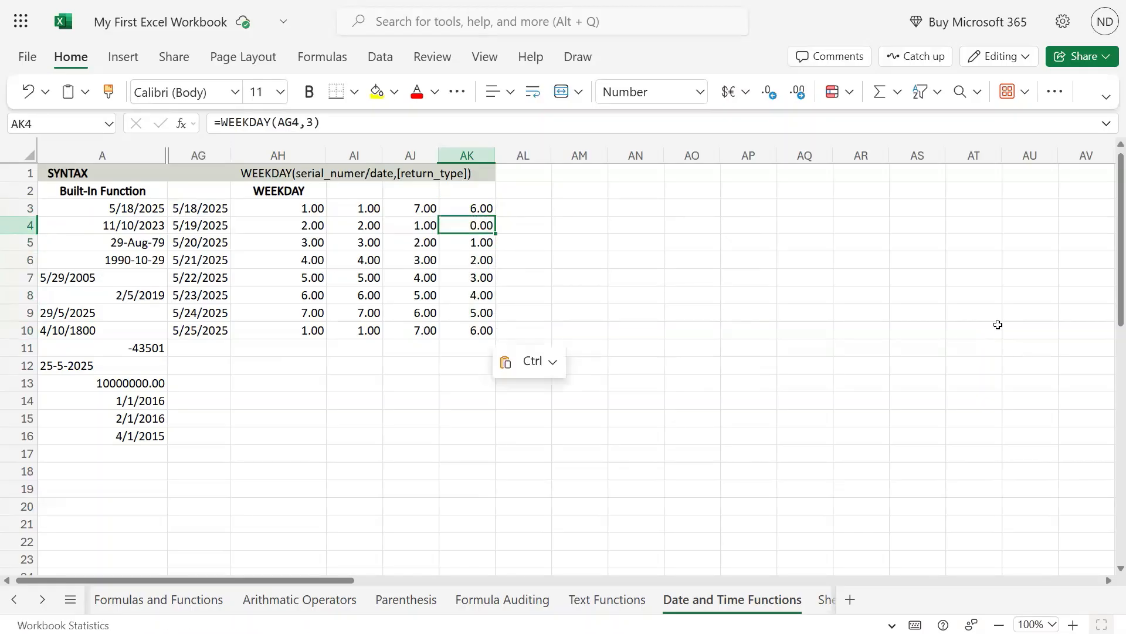
{"action": "key", "text": "Left"}
{"action": "key", "text": "Left"}
{"action": "key", "text": "Left"}
{"action": "key", "text": "Left"}
{"action": "key", "text": "Right"}
{"action": "key", "text": "Right"}
{"action": "key", "text": "Right"}
{"action": "key", "text": "Right"}
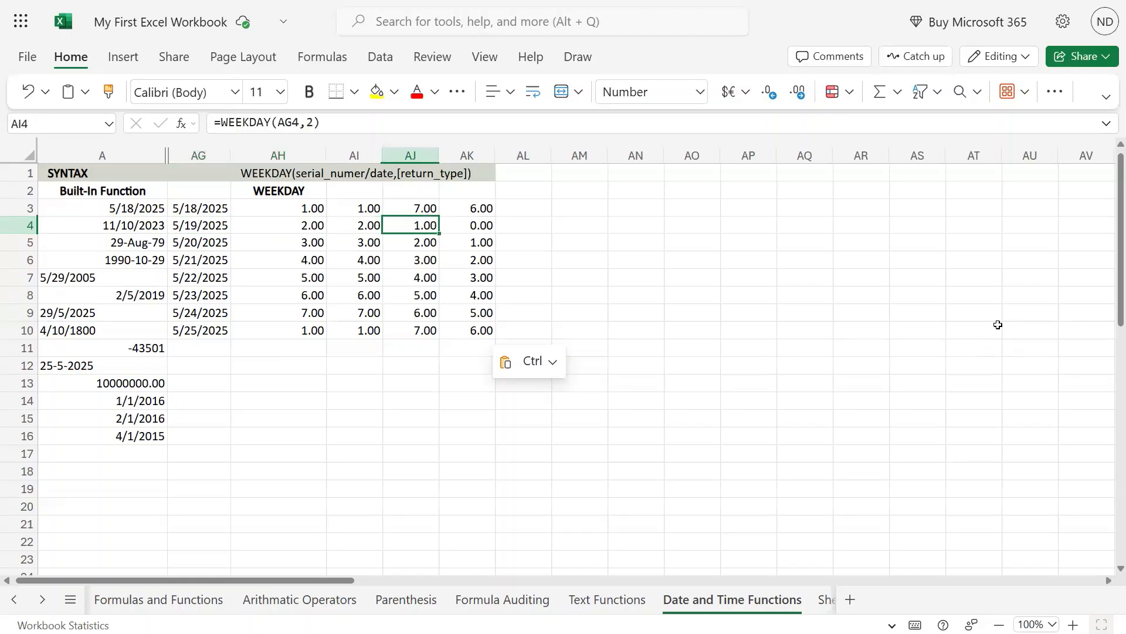
- Examine how the return type 3 results in column AK run from row 4 down to row 10
{"action": "key", "text": "shift+Down"}
{"action": "key", "text": "shift+Down"}
{"action": "key", "text": "shift+Down"}
{"action": "key", "text": "shift+Down"}
{"action": "key", "text": "shift+Down"}
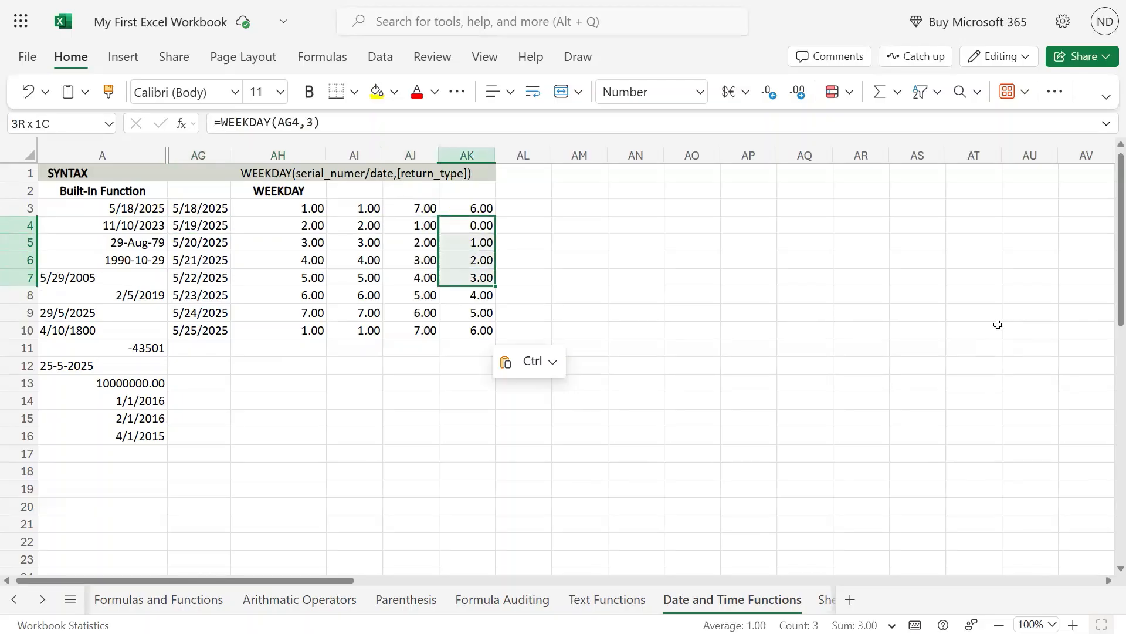
{"action": "key", "text": "Down"}
{"action": "key", "text": "ctrl+Down"}
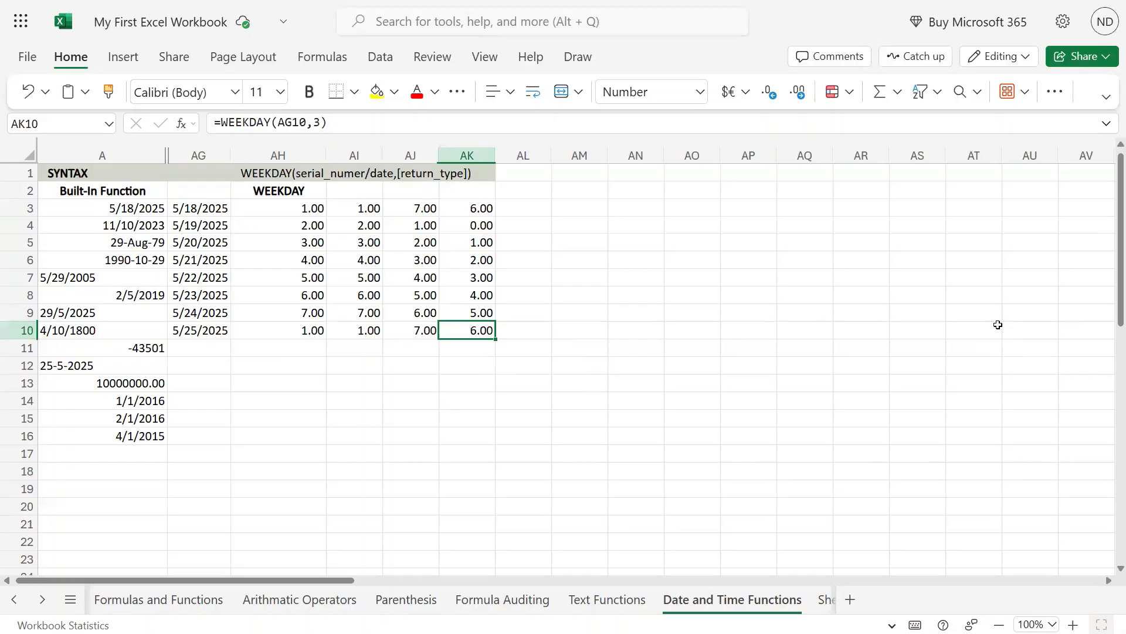
{"action": "key", "text": "ctrl+Up"}
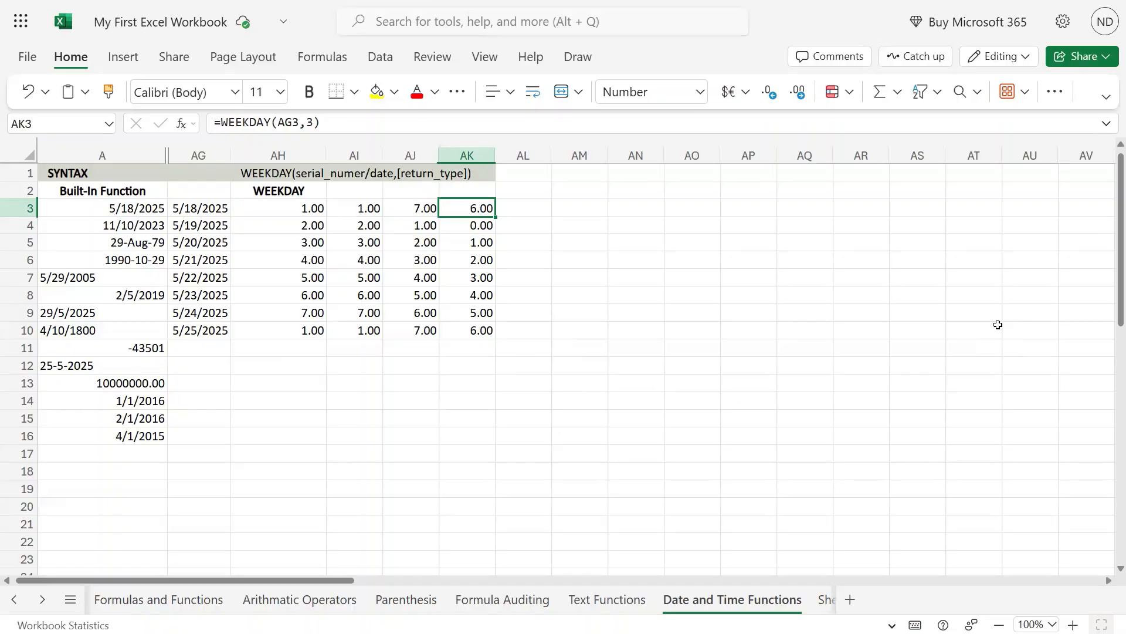
- Change the return type in the AI3 formula to 11, as =WEEKDAY(AG3,11)
{"action": "key", "text": "Left"}
{"action": "key", "text": "Left"}
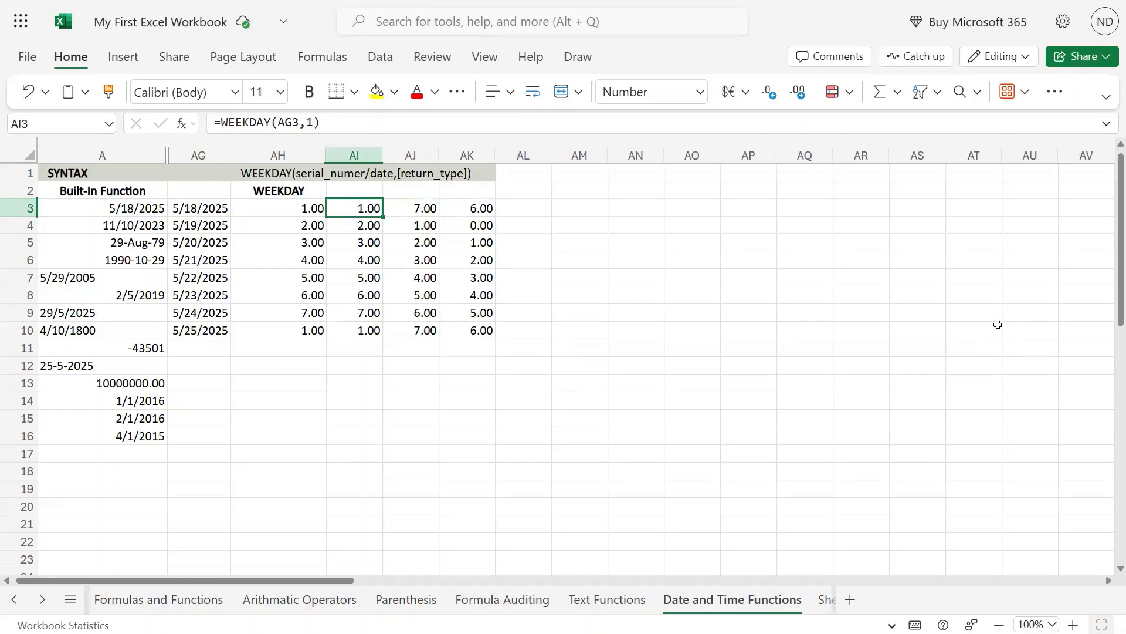
{"action": "key", "text": "F2"}
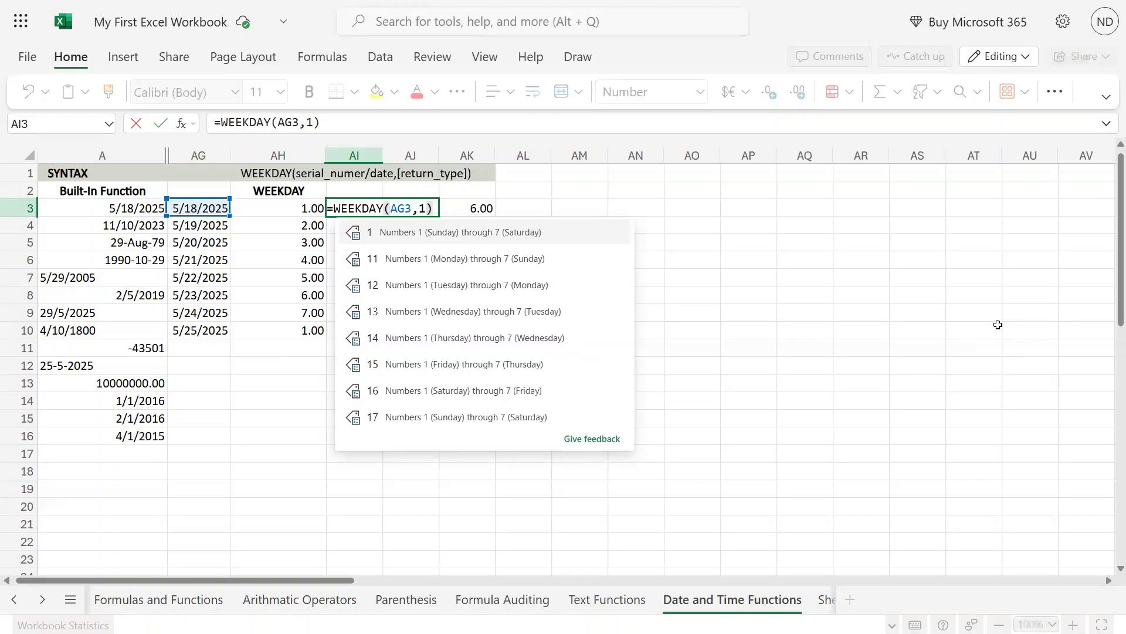
{"action": "type", "text": "1"}
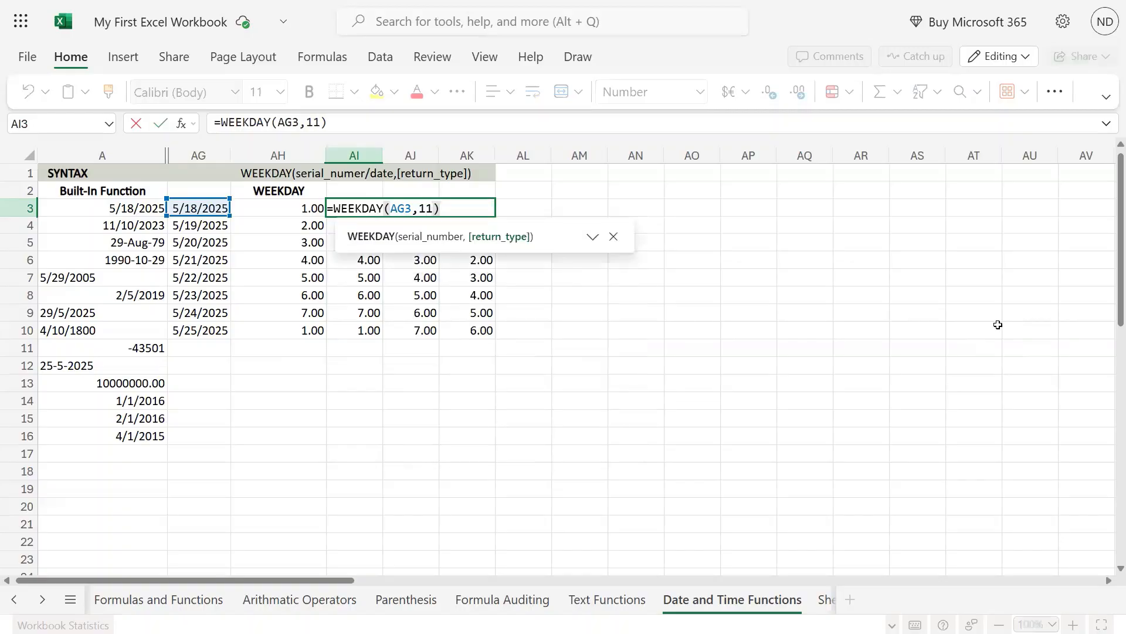
{"action": "key", "text": "Return"}
- Copy the return type 11 formula from AI3 over the existing results through AI10
{"action": "key", "text": "Up"}
{"action": "key", "text": "ctrl+c"}
{"action": "key", "text": "ctrl+shift+Down"}
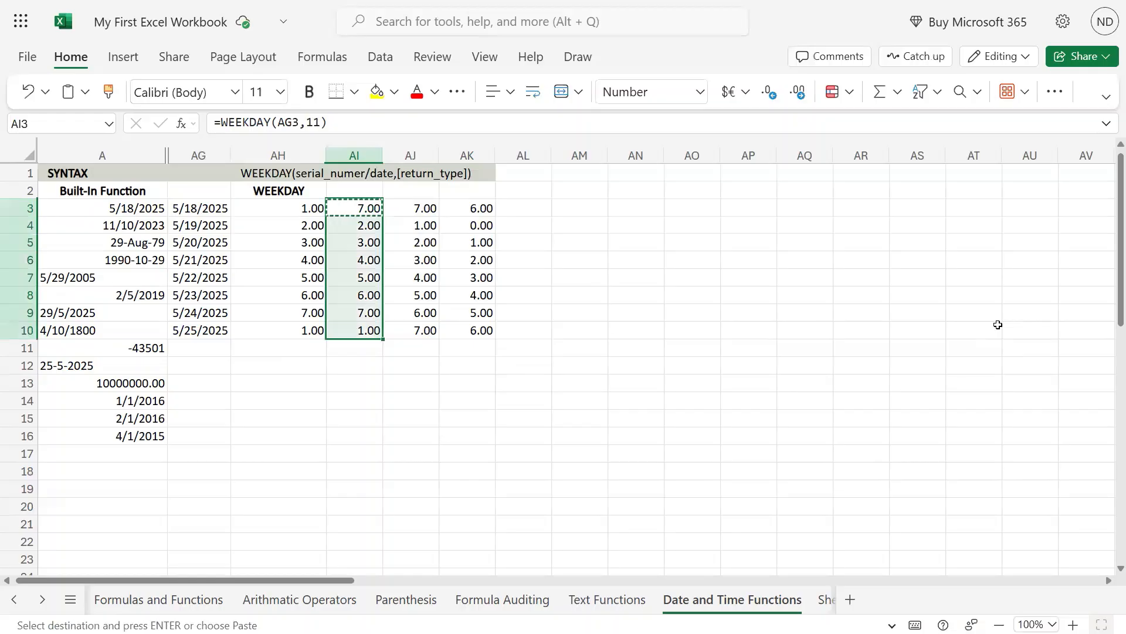
{"action": "key", "text": "ctrl+v"}
{"action": "key", "text": "Right"}
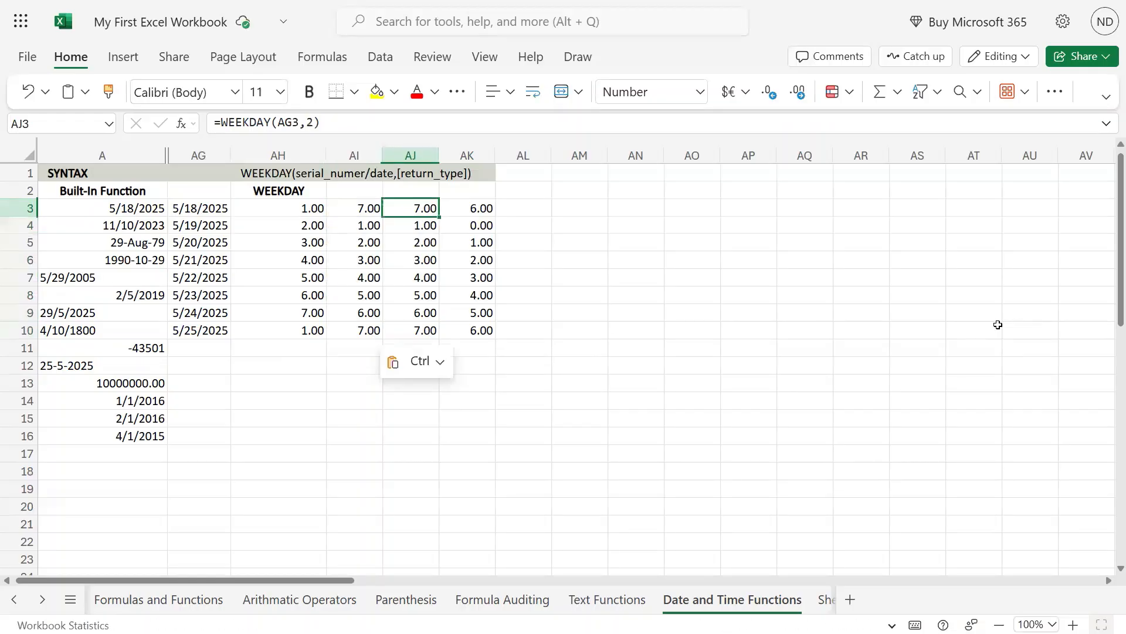
{"action": "key", "text": "Left"}
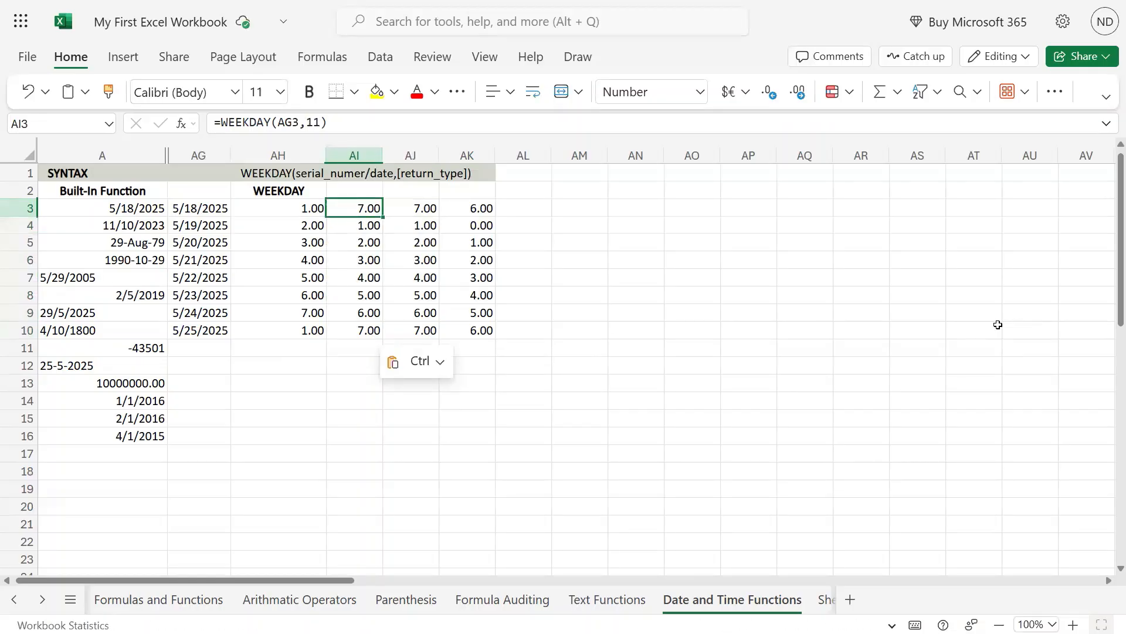
- Change the return type in the AI3 formula to 12, as =WEEKDAY(AG3,12)
{"action": "key", "text": "F2"}
{"action": "key", "text": "Escape"}
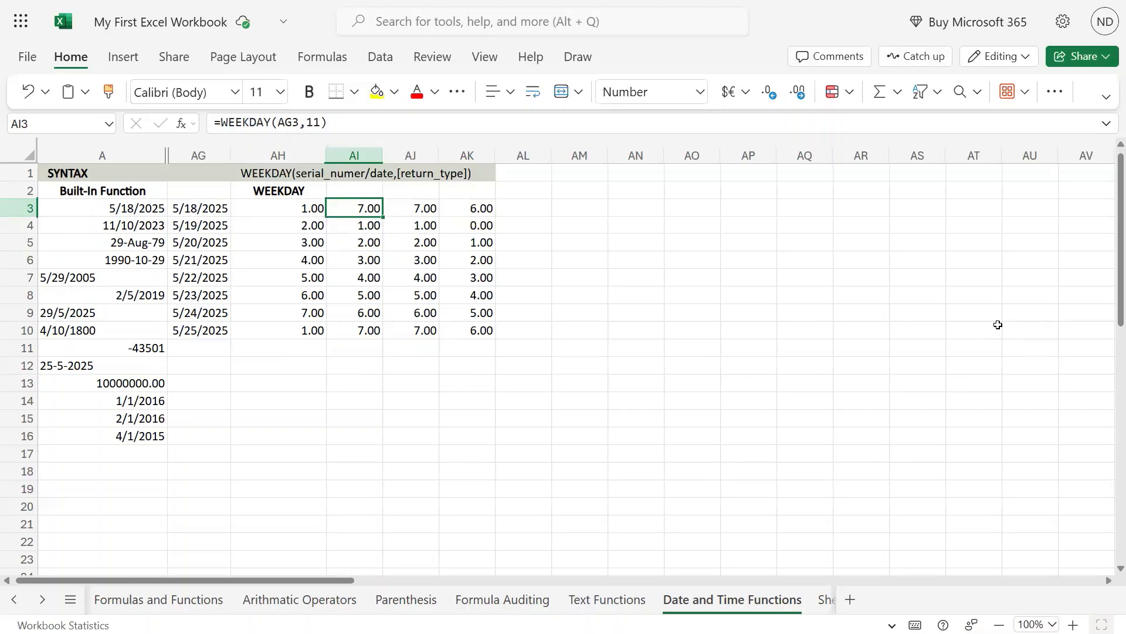
{"action": "key", "text": "F2"}
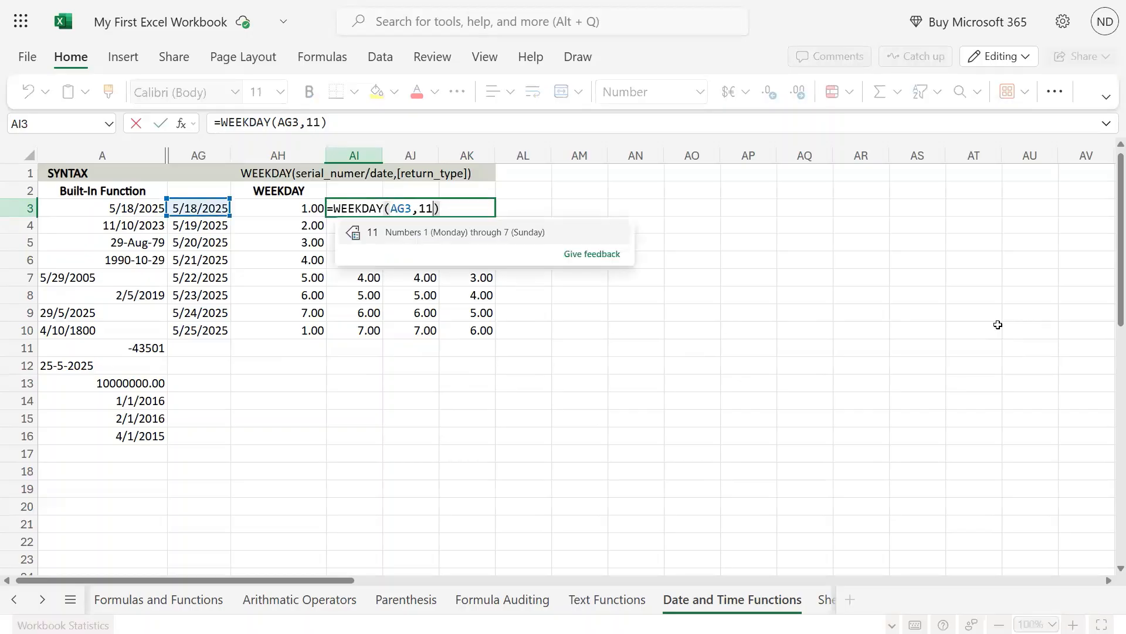
{"action": "key", "text": "BackSpace"}
{"action": "type", "text": "2"}
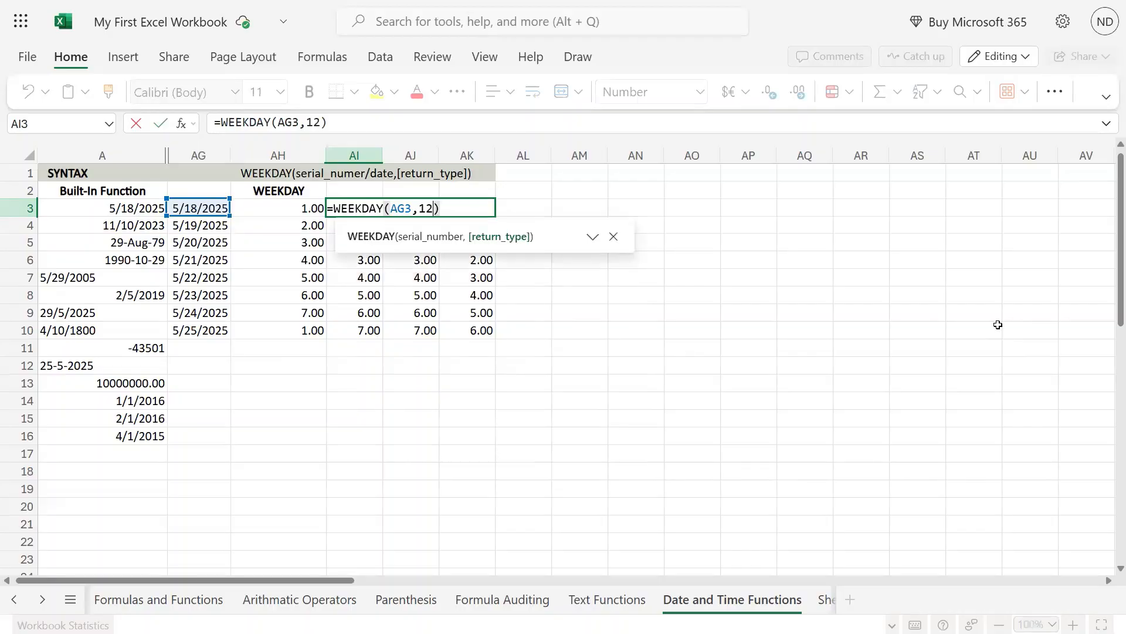
{"action": "key", "text": "Return"}
- Copy the return type 12 formula from AI3 over the existing results through AI10
{"action": "key", "text": "ctrl+c"}
{"action": "key", "text": "ctrl+shift+Down"}
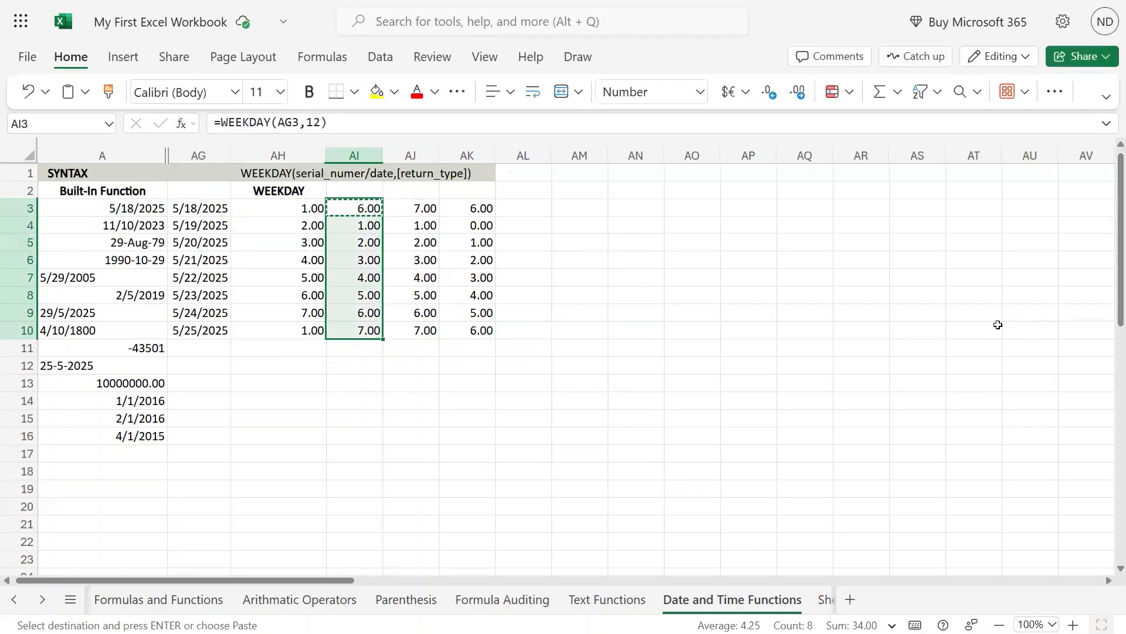
{"action": "key", "text": "ctrl+v"}
{"action": "key", "text": "Down"}
{"action": "key", "text": "Down"}
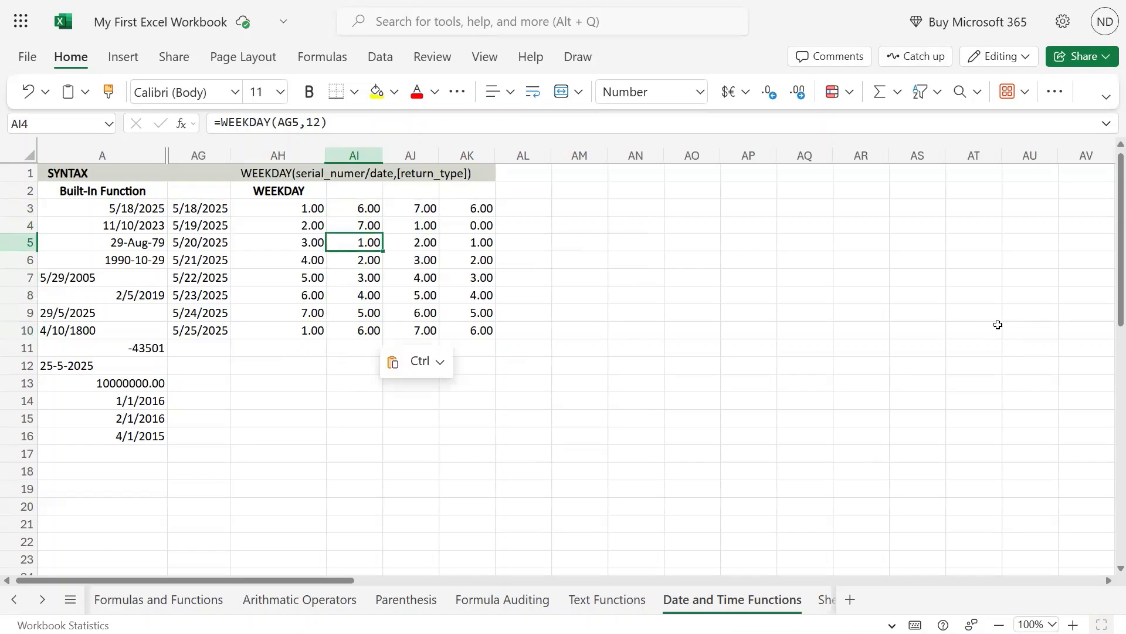
- Compare the WEEKDAY results for 5/20/2025 across the return type columns AI to AK
{"action": "key", "text": "Left"}
{"action": "key", "text": "Left"}
{"action": "key", "text": "Right"}
{"action": "key", "text": "Right"}
{"action": "key", "text": "Right"}
{"action": "key", "text": "Right"}
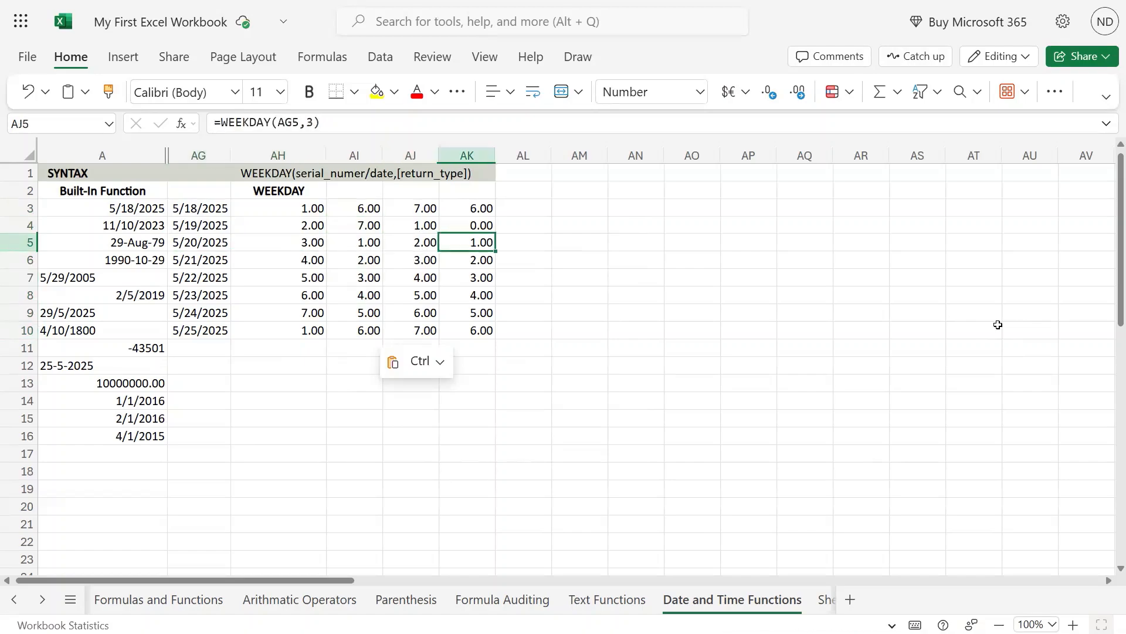
{"action": "key", "text": "Right"}
{"action": "key", "text": "Up"}
{"action": "key", "text": "Up"}
{"action": "type", "text": "=day"}
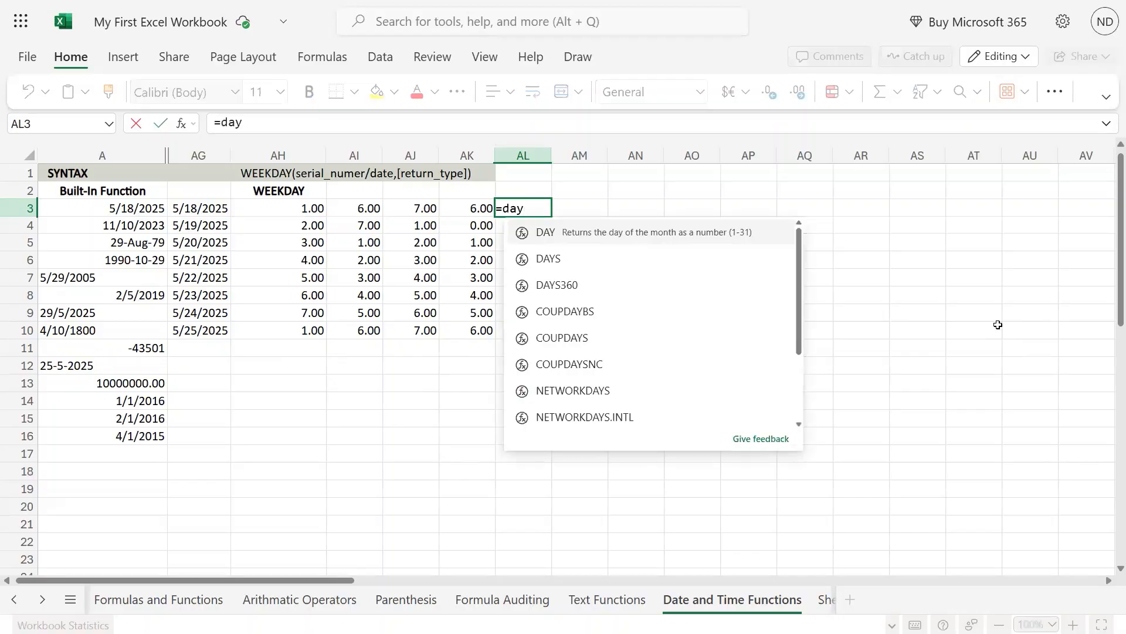
{"action": "type", "text": "ofwe"}
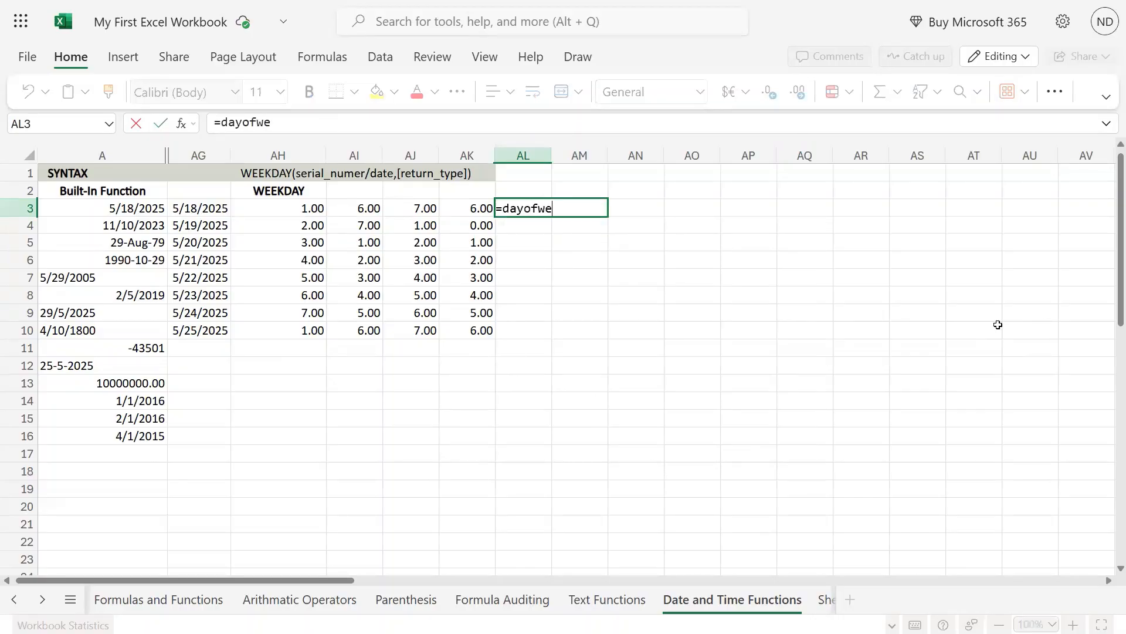
{"action": "key", "text": "Escape"}
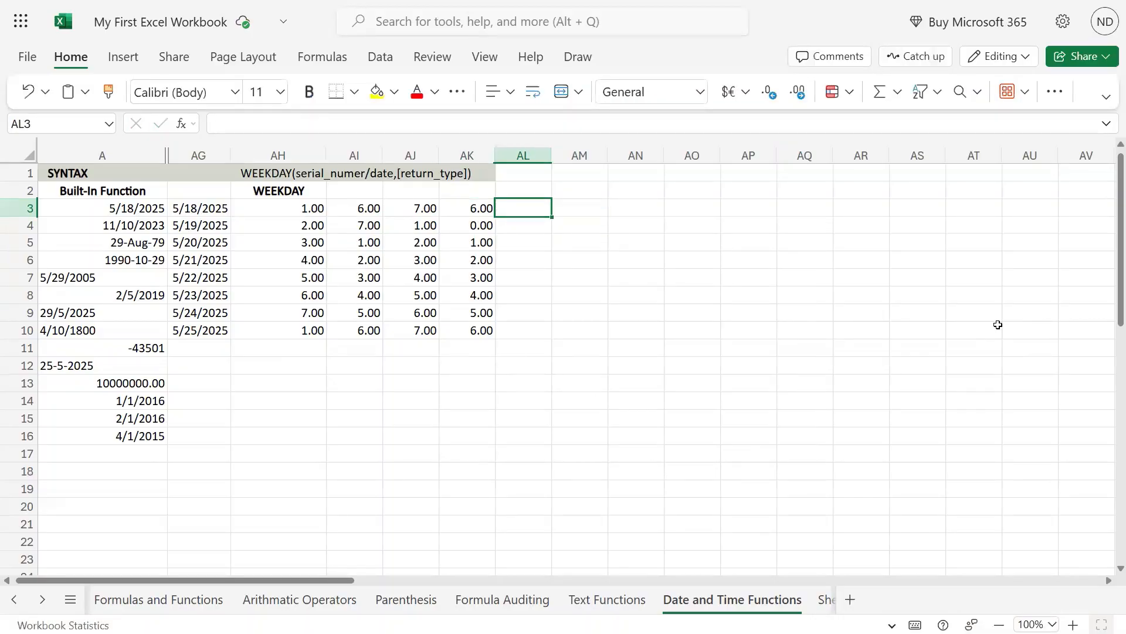
- Enter =TEXT(AG3,"ddd") in AL3 to show the short day name of the date in AG3
{"action": "type", "text": "="}
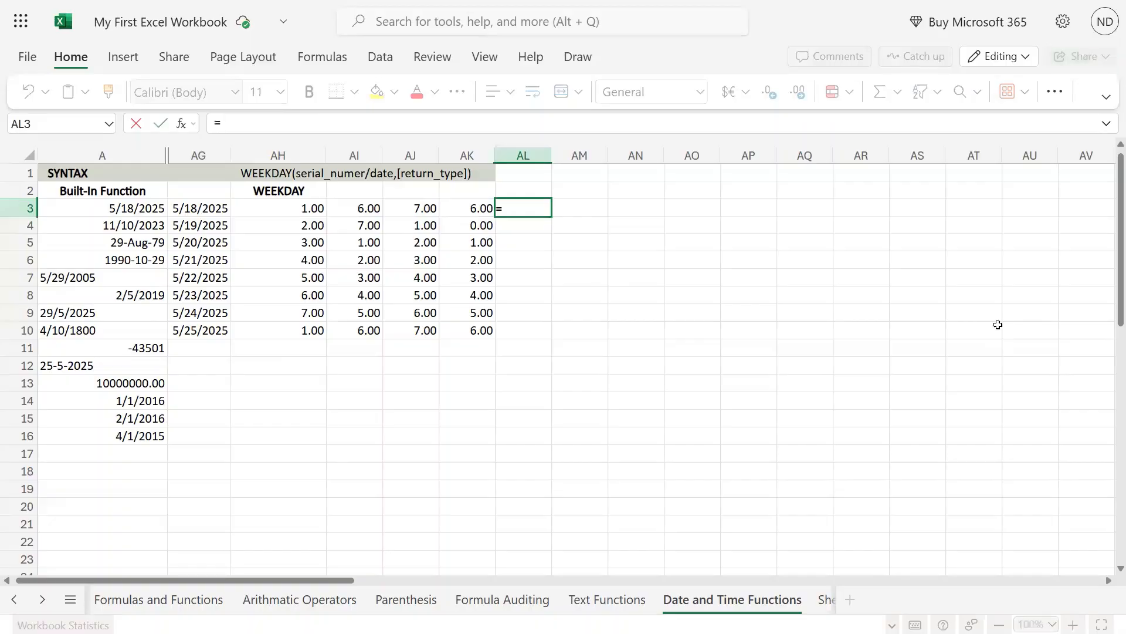
{"action": "type", "text": "text"}
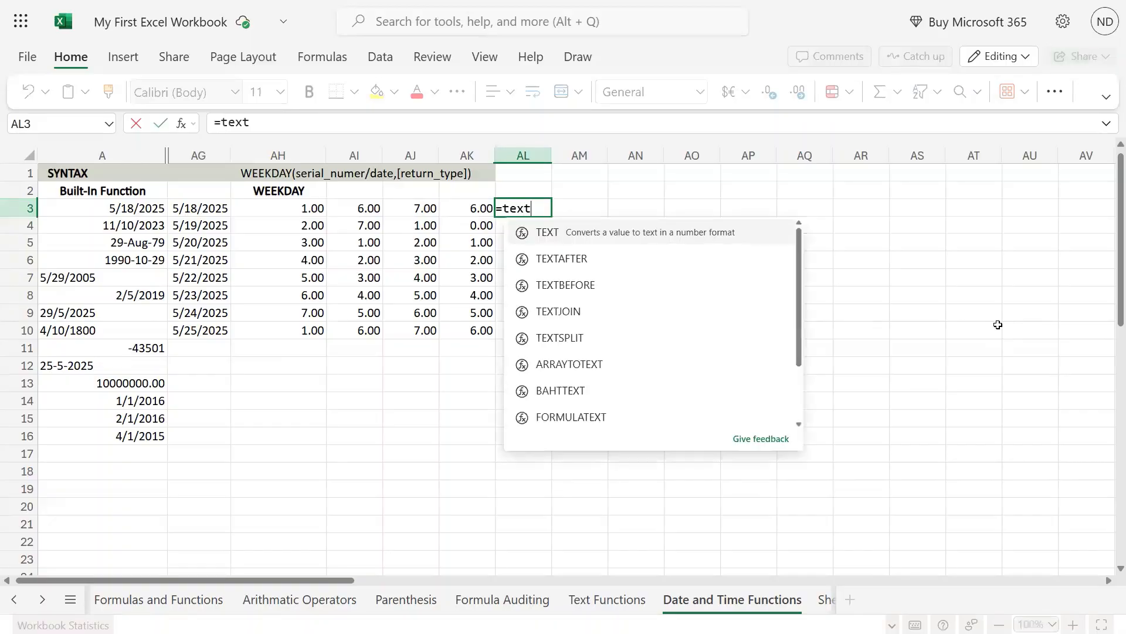
{"action": "key", "text": "Tab"}
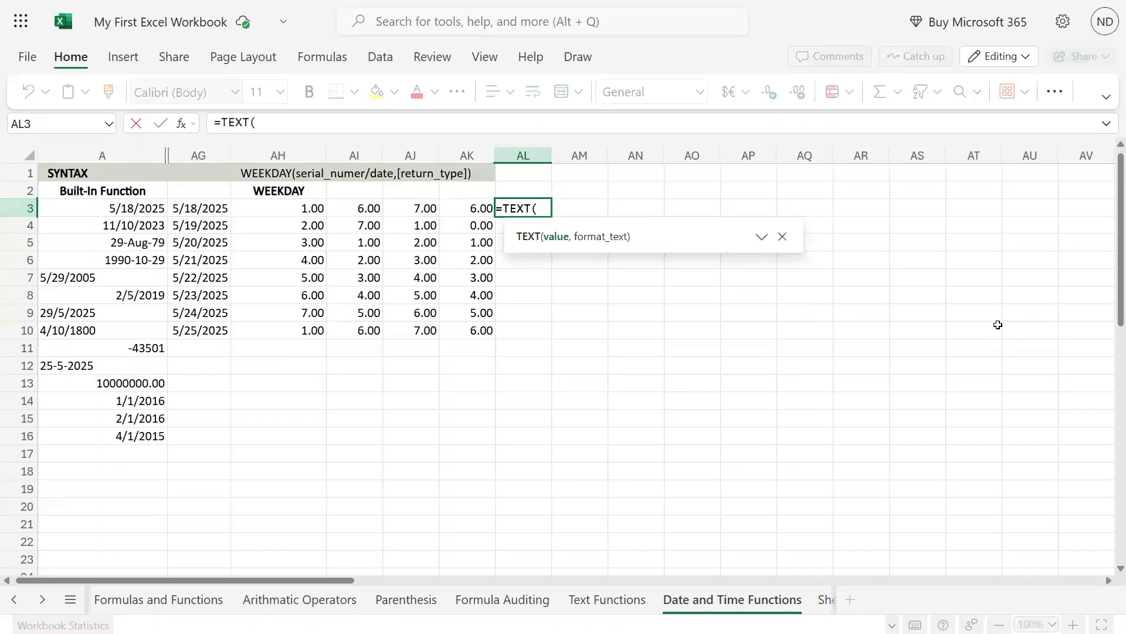
{"action": "key", "text": "Left"}
{"action": "key", "text": "Left"}
{"action": "key", "text": "Left"}
{"action": "key", "text": "Left"}
{"action": "key", "text": "Left"}
{"action": "key", "text": "Left"}
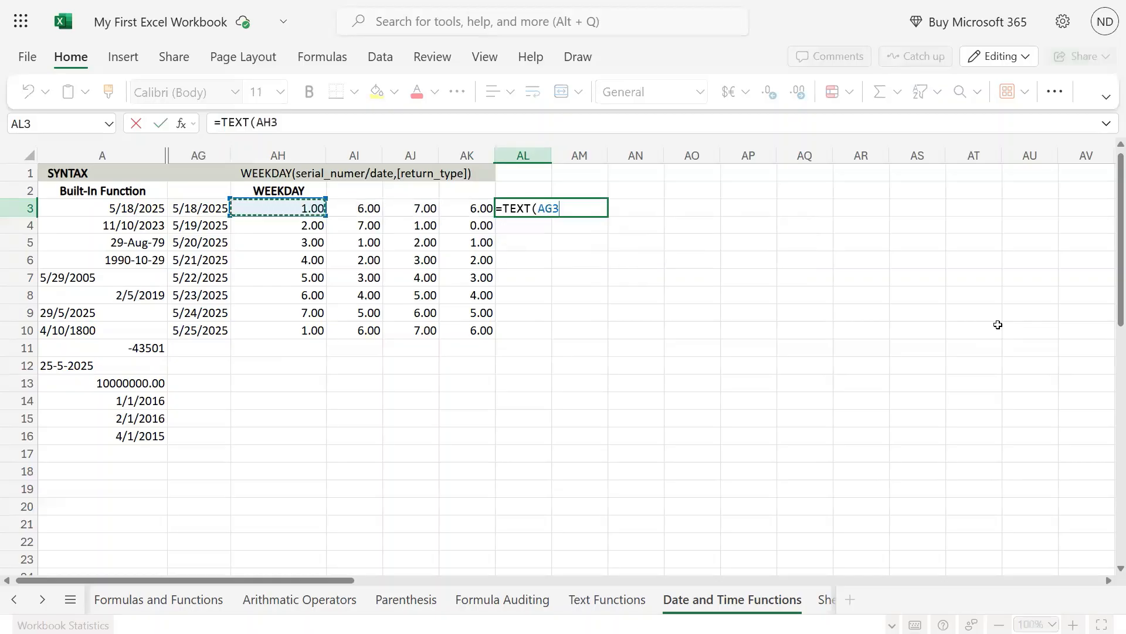
{"action": "key", "text": "Right"}
{"action": "type", "text": ",\""}
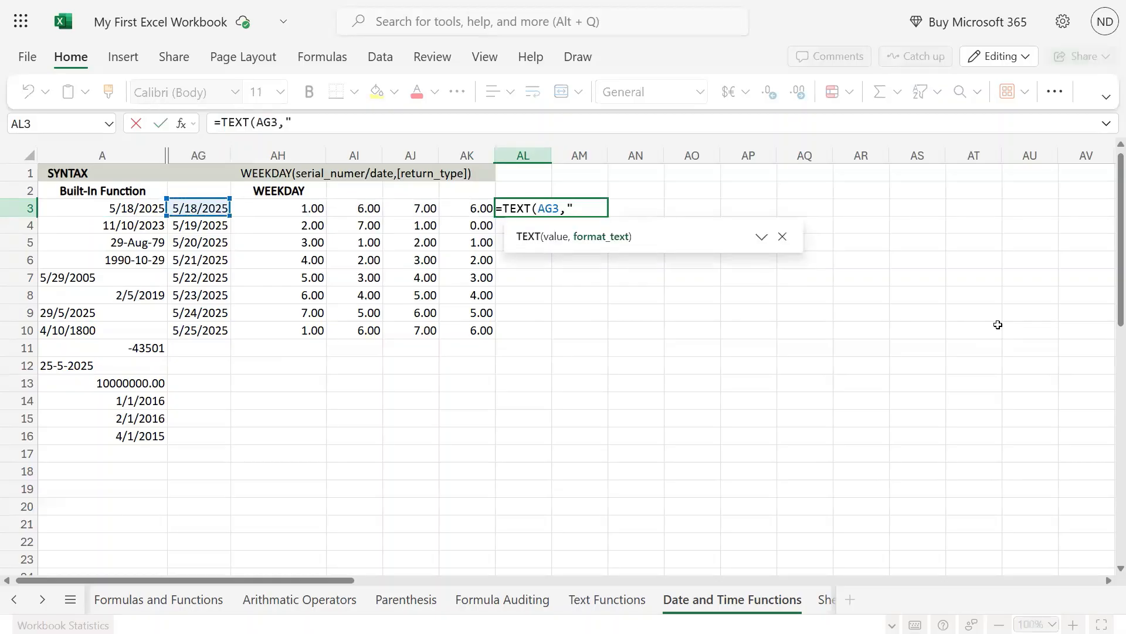
{"action": "type", "text": "ddd\")"}
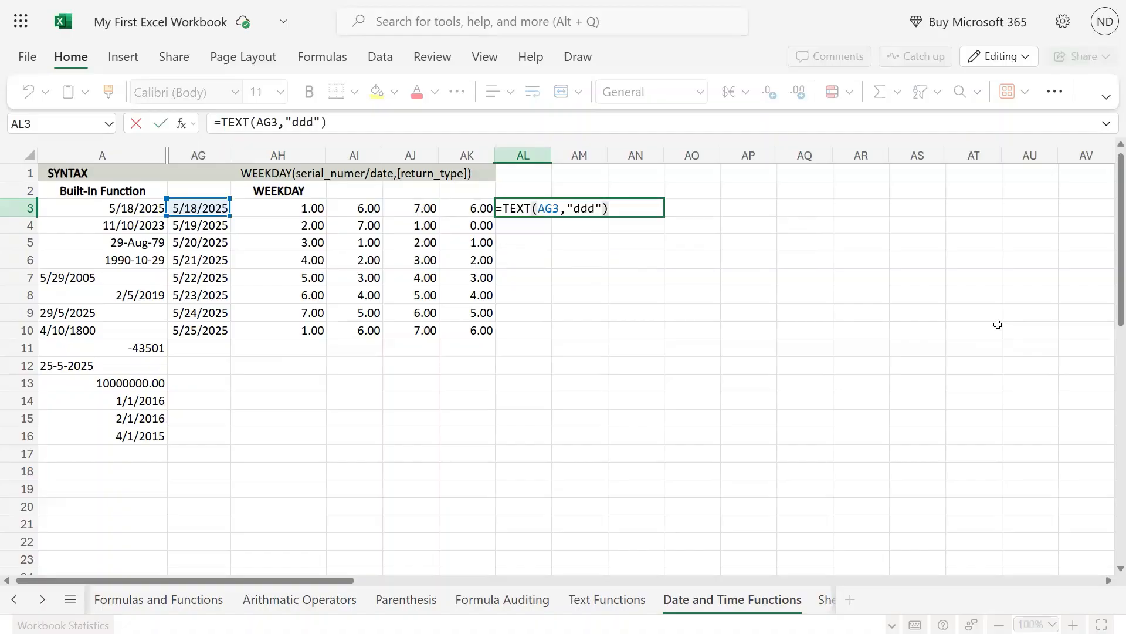
{"action": "key", "text": "Return"}
- Copy the TEXT day name formula from AL3 down through AL10
{"action": "key", "text": "Up"}
{"action": "key", "text": "ctrl+c"}
{"action": "key", "text": "Left"}
{"action": "key", "text": "ctrl+Down"}
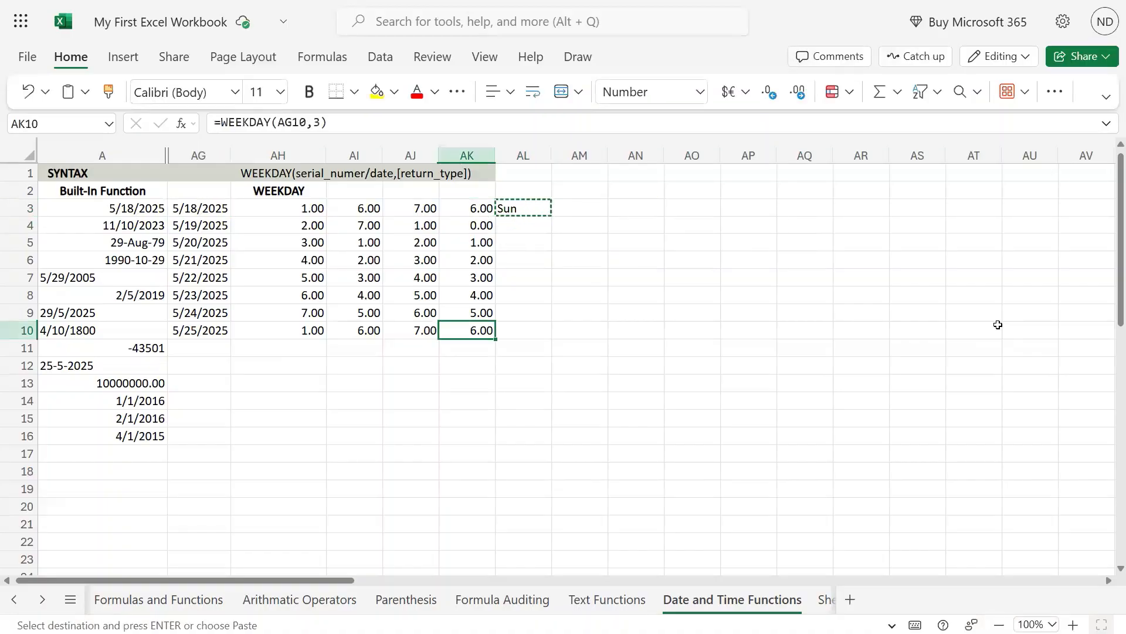
{"action": "key", "text": "Right"}
{"action": "key", "text": "ctrl+shift+Up"}
{"action": "key", "text": "ctrl+v"}
- Compare the return type 12 results in column AI with the day names and inspect the formula in AI5
{"action": "key", "text": "Up"}
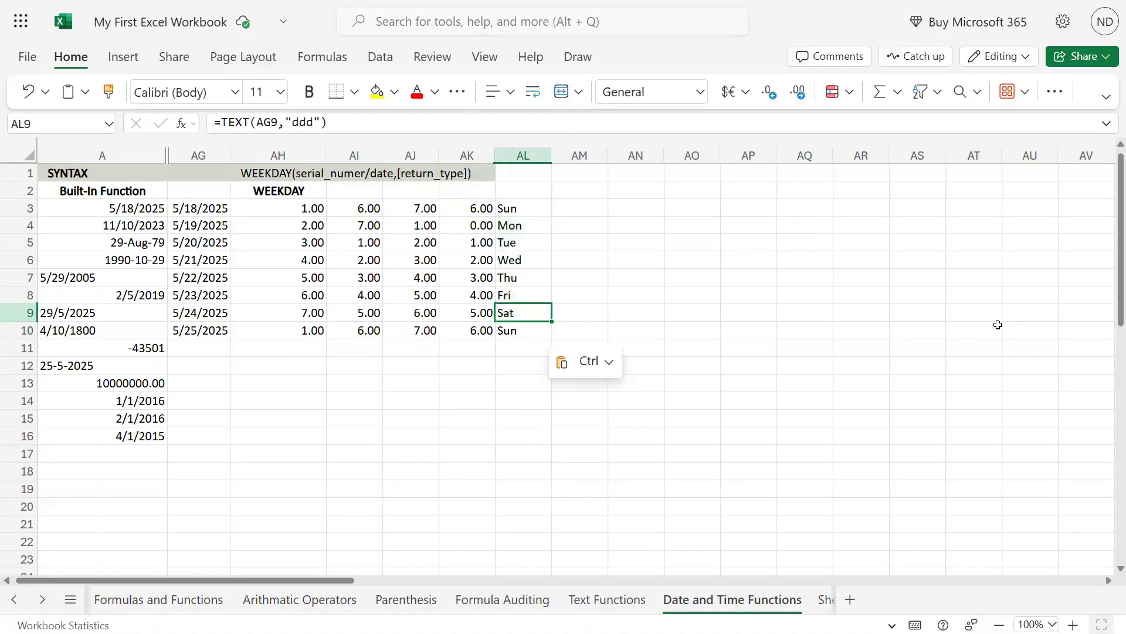
{"action": "key", "text": "Up"}
{"action": "key", "text": "Up"}
{"action": "key", "text": "Up"}
{"action": "key", "text": "Up"}
{"action": "key", "text": "Up"}
{"action": "key", "text": "Up"}
{"action": "key", "text": "Left"}
{"action": "key", "text": "Left"}
{"action": "key", "text": "Left"}
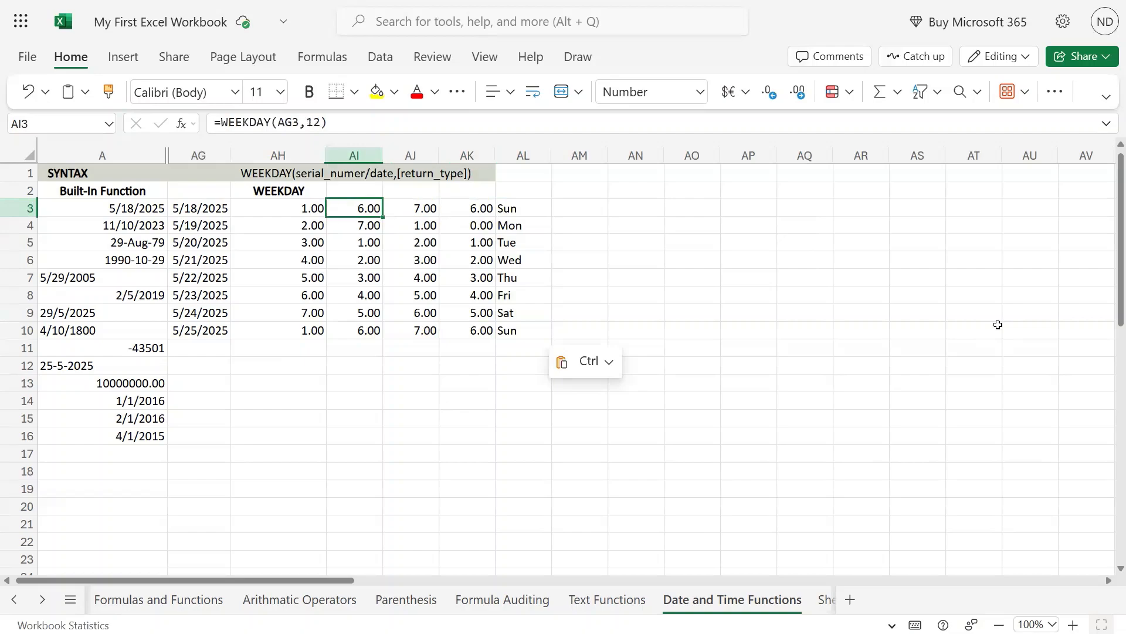
{"action": "key", "text": "Left"}
{"action": "key", "text": "Left"}
{"action": "key", "text": "Right"}
{"action": "key", "text": "Down"}
{"action": "key", "text": "Down"}
{"action": "key", "text": "Right"}
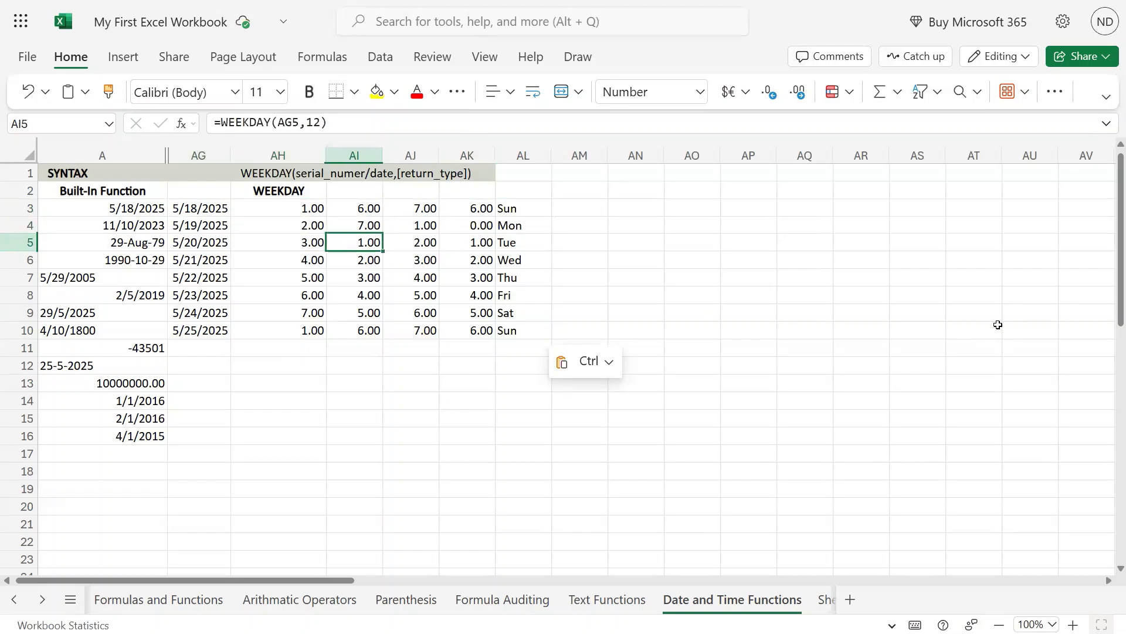
{"action": "key", "text": "F2"}
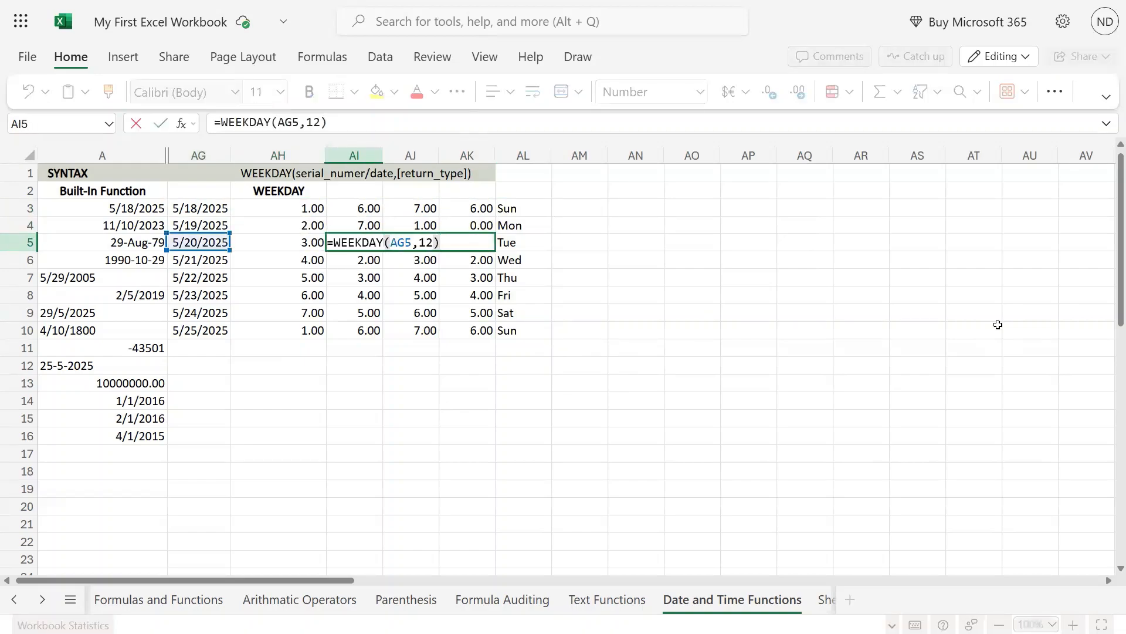
{"action": "key", "text": "Return"}
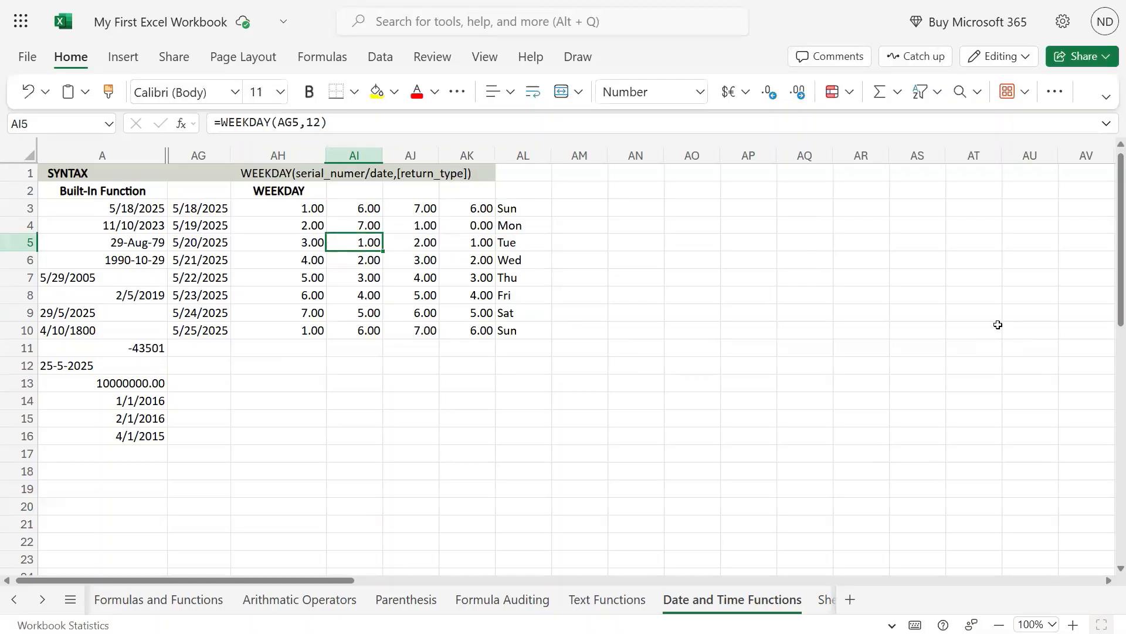
- Change the return type in the AI3 formula to 13, as =WEEKDAY(AG3,13)
{"action": "key", "text": "Up"}
{"action": "key", "text": "Up"}
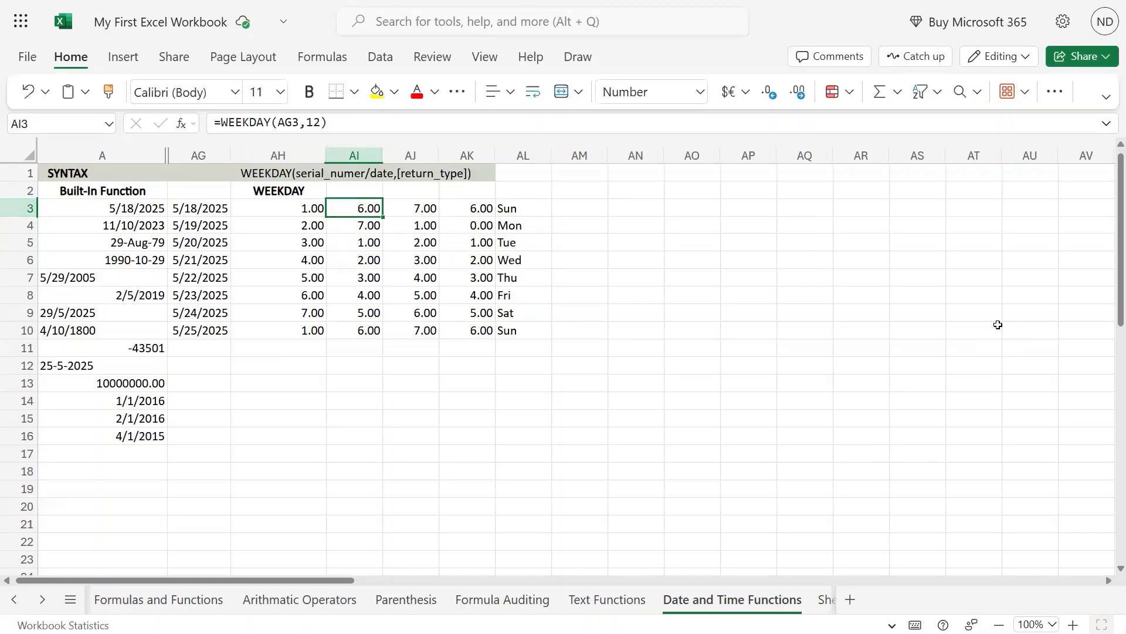
{"action": "key", "text": "F2"}
{"action": "key", "text": "Left"}
{"action": "key", "text": "BackSpace"}
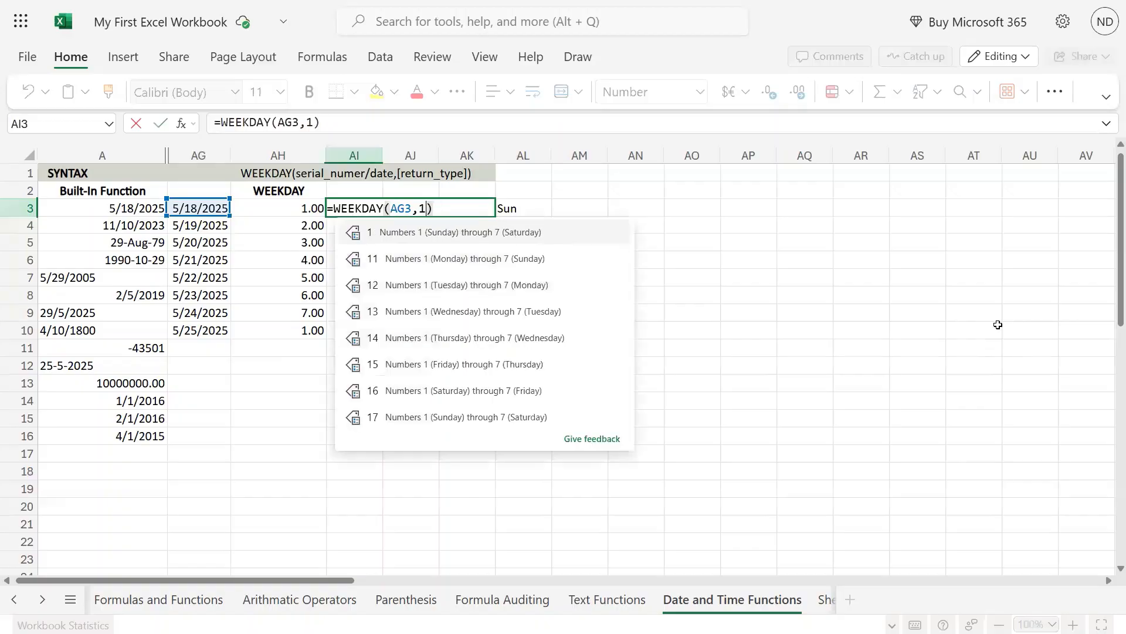
{"action": "type", "text": "3"}
{"action": "key", "text": "Return"}
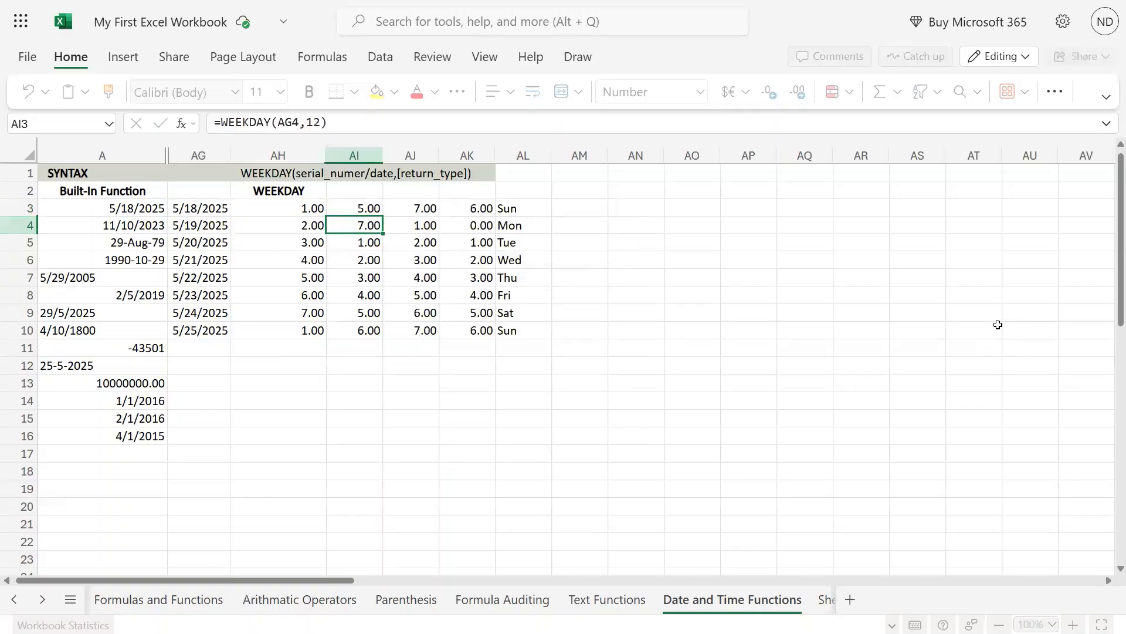
- Copy the return type 13 formula from AI3 over the existing results through AI10
{"action": "key", "text": "ctrl+c"}
{"action": "key", "text": "ctrl+shift+Down"}
{"action": "key", "text": "ctrl+v"}
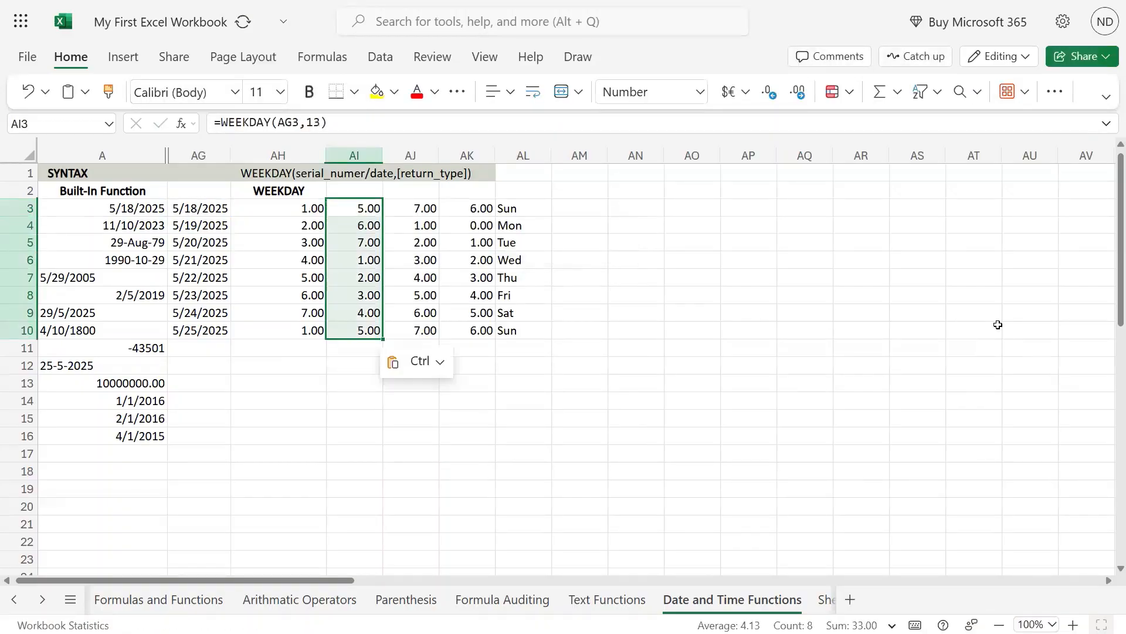
- Compare the return type 13 result for 5/21/2025 with the other results and the day name in row 6
{"action": "key", "text": "Down"}
{"action": "key", "text": "Down"}
{"action": "key", "text": "Down"}
{"action": "key", "text": "Left"}
{"action": "key", "text": "Left"}
{"action": "key", "text": "Right"}
{"action": "key", "text": "Right"}
{"action": "key", "text": "Right"}
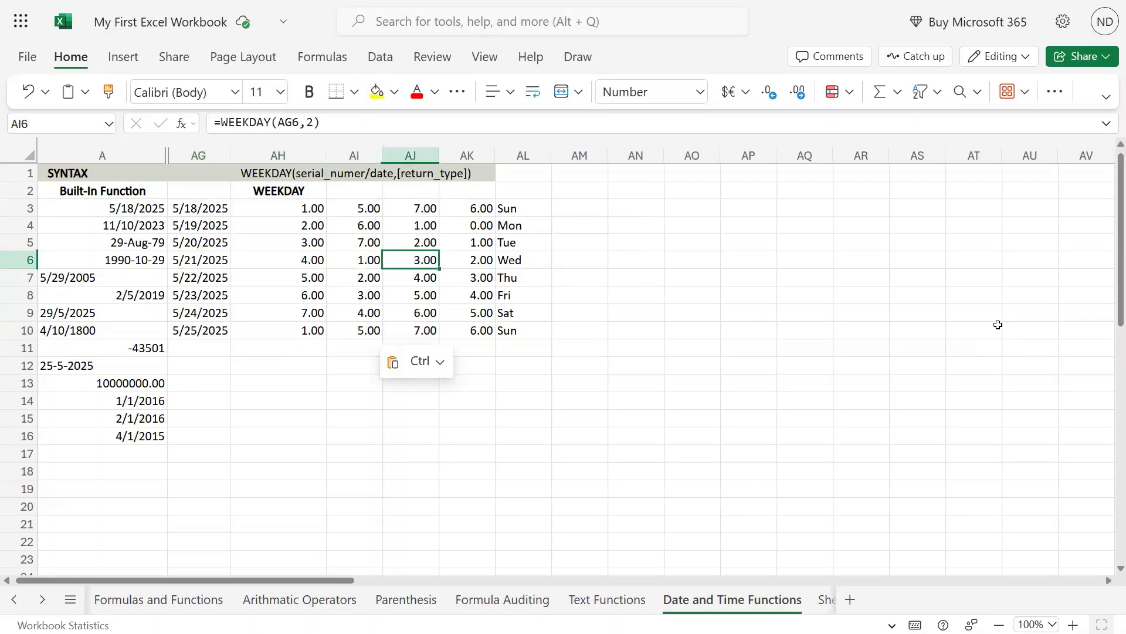
{"action": "key", "text": "Left"}
{"action": "key", "text": "Left"}
{"action": "key", "text": "Right"}
{"action": "key", "text": "Right"}
{"action": "key", "text": "Right"}
{"action": "key", "text": "Right"}
{"action": "key", "text": "Left"}
{"action": "key", "text": "Left"}
{"action": "key", "text": "Left"}
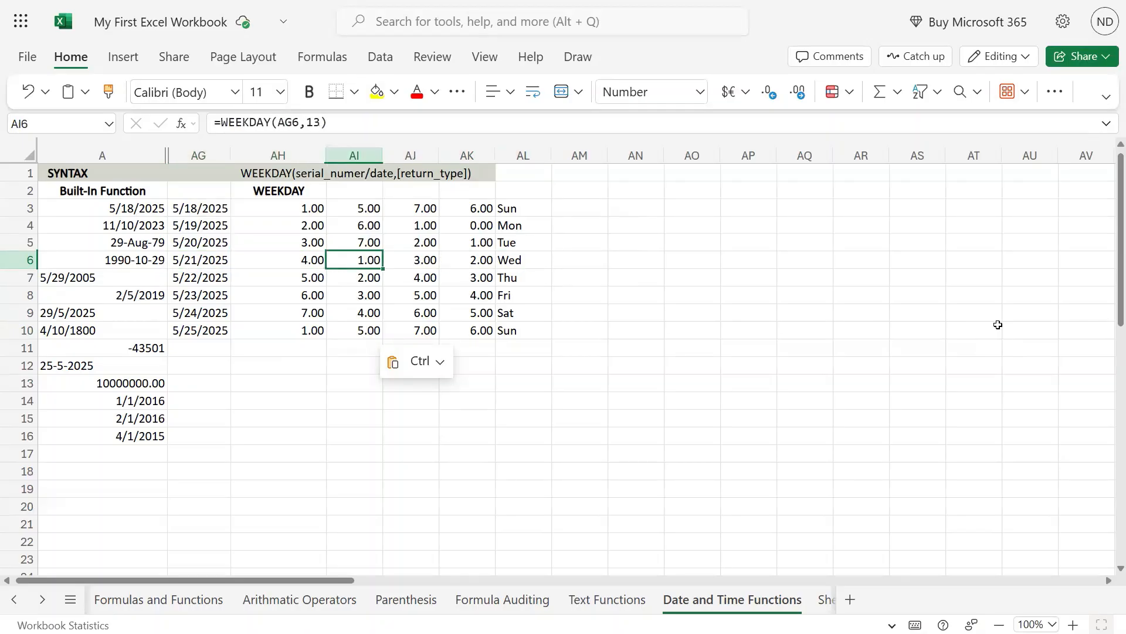
- Change the return type in the AI3 formula to 14, as =WEEKDAY(AG3,14)
{"action": "key", "text": "Up"}
{"action": "key", "text": "Up"}
{"action": "key", "text": "Up"}
{"action": "key", "text": "F2"}
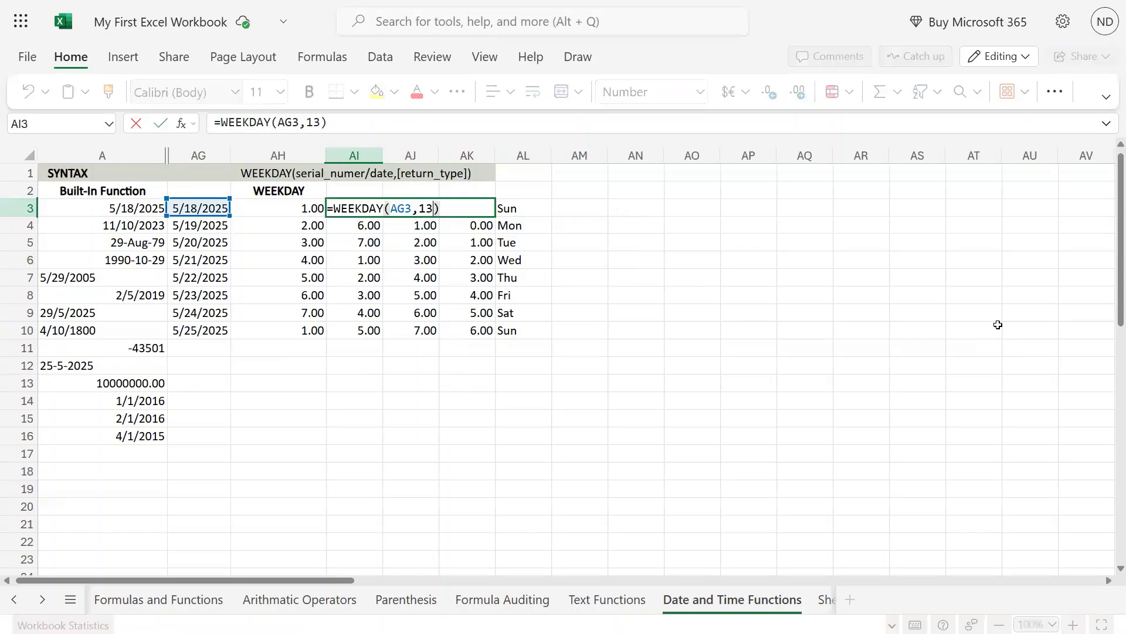
{"action": "key", "text": "BackSpace"}
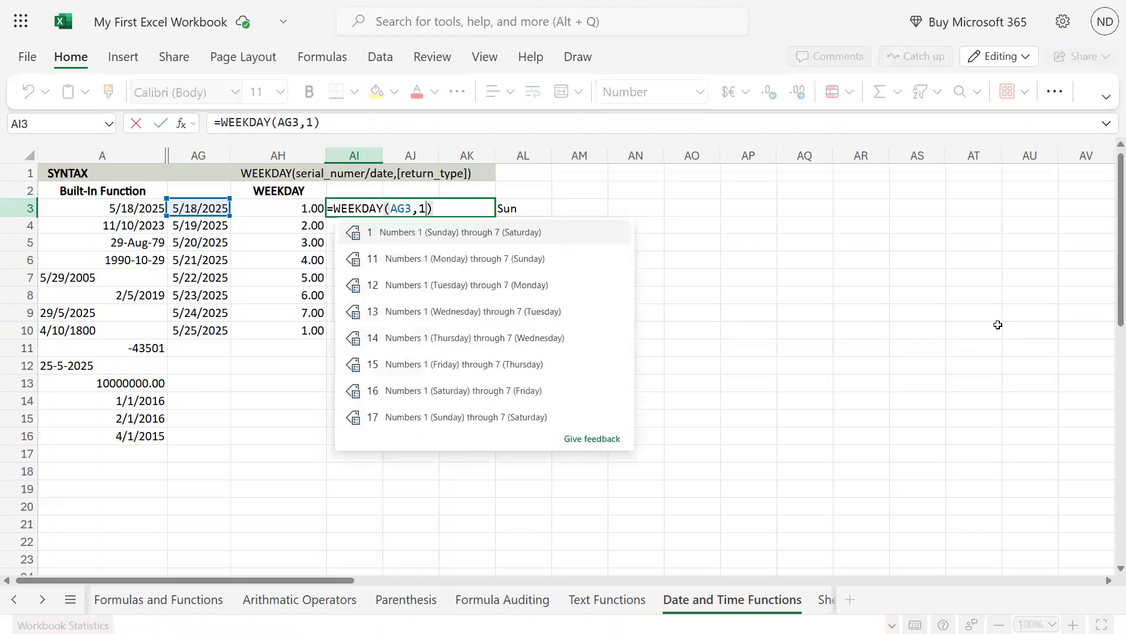
{"action": "type", "text": "4"}
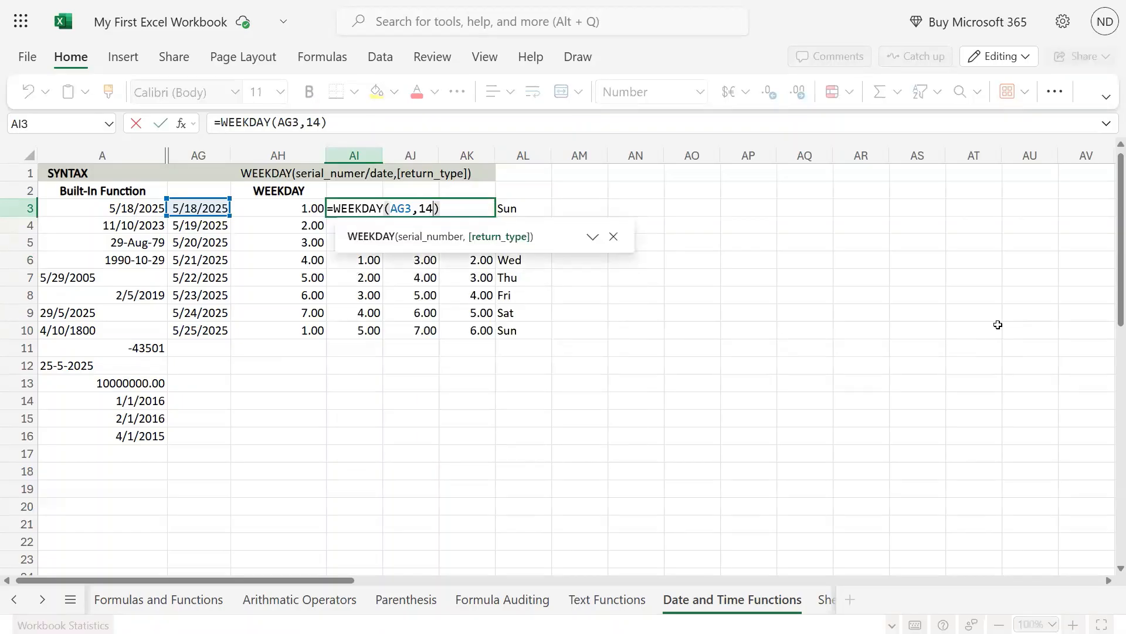
{"action": "key", "text": "Return"}
- Copy the return type 14 formula from AI3 over the existing results through AI10
{"action": "key", "text": "Up"}
{"action": "key", "text": "ctrl+shift+Down"}
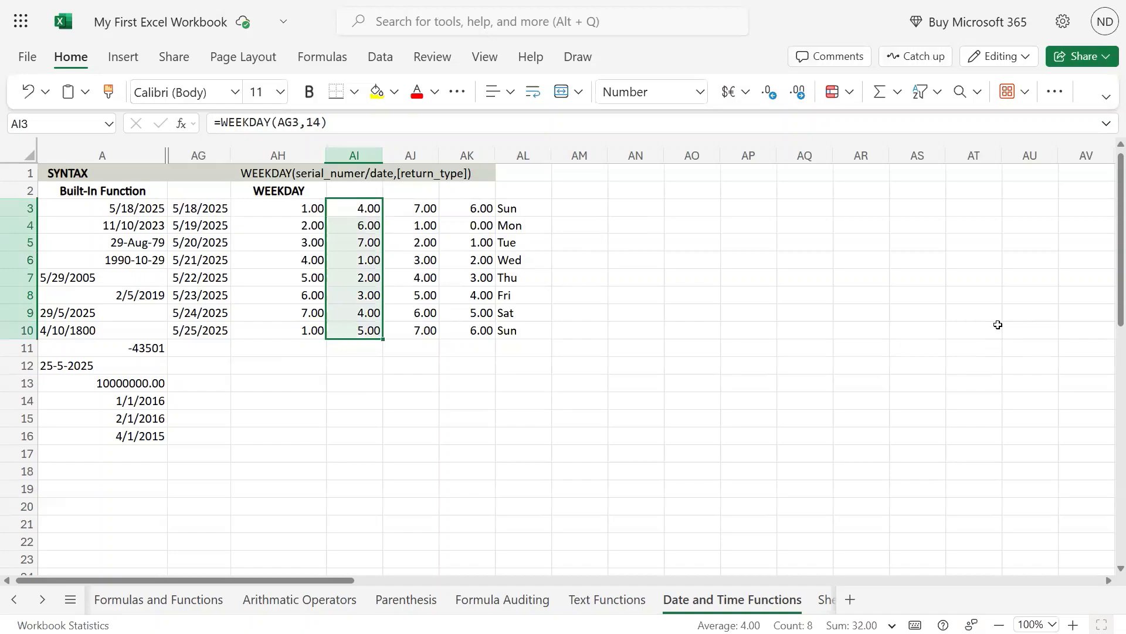
{"action": "key", "text": "Up"}
{"action": "key", "text": "Down"}
{"action": "key", "text": "ctrl+c"}
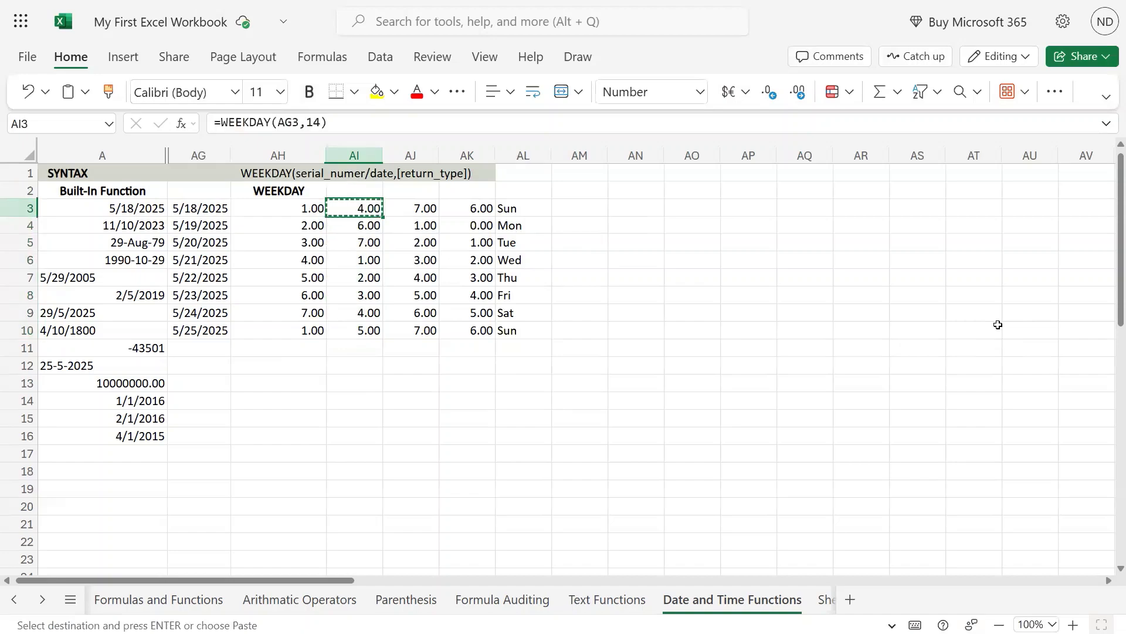
{"action": "key", "text": "ctrl+shift+Down"}
{"action": "key", "text": "ctrl+v"}
- Compare the return type 14 result for 5/22/2025 with the other results and the day name in row 7
{"action": "key", "text": "Down"}
{"action": "key", "text": "Down"}
{"action": "key", "text": "Down"}
{"action": "key", "text": "Down"}
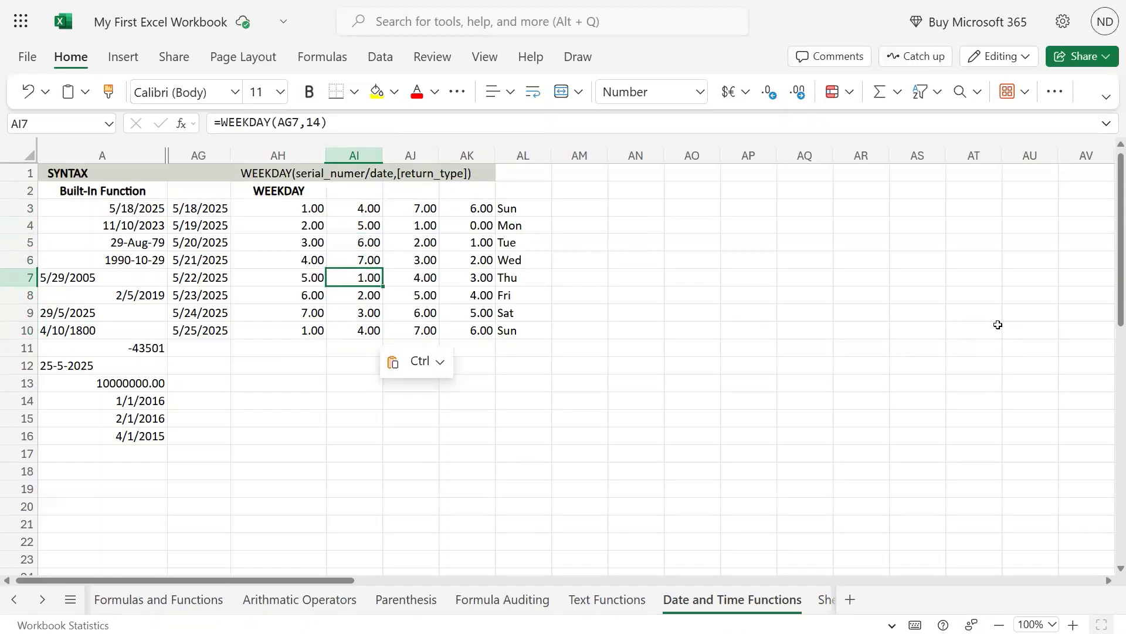
{"action": "key", "text": "Right"}
{"action": "key", "text": "Right"}
{"action": "key", "text": "Right"}
{"action": "key", "text": "Left"}
{"action": "key", "text": "Left"}
{"action": "key", "text": "Left"}
- Change the return type in the AI3 formula to 17, as =WEEKDAY(AG3,17)
{"action": "key", "text": "ctrl+Up"}
{"action": "key", "text": "F2"}
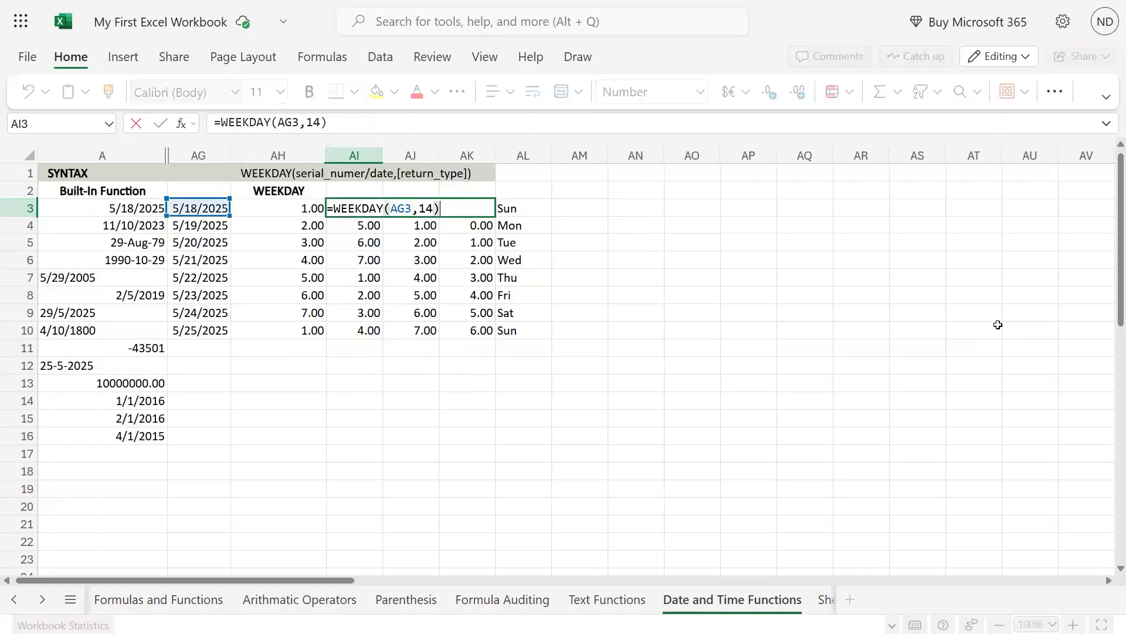
{"action": "key", "text": "Left"}
{"action": "key", "text": "BackSpace"}
{"action": "type", "text": "7"}
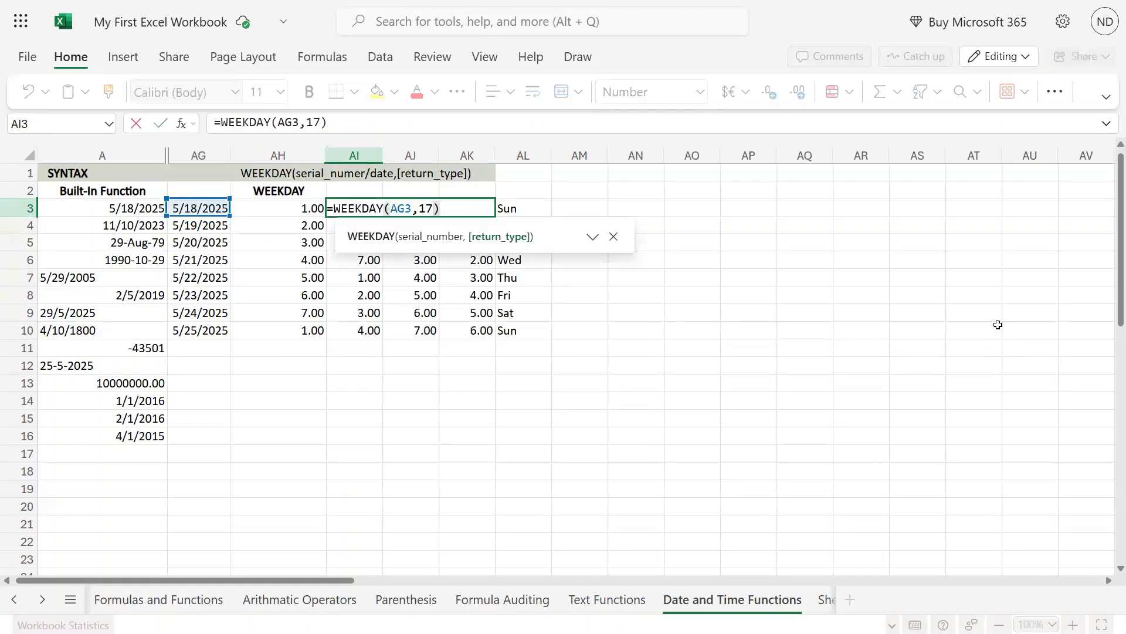
{"action": "key", "text": "Return"}
- Copy the return type 17 formula from AI3 over the existing results through AI10
{"action": "key", "text": "Up"}
{"action": "key", "text": "ctrl+c"}
{"action": "key", "text": "ctrl+shift+Down"}
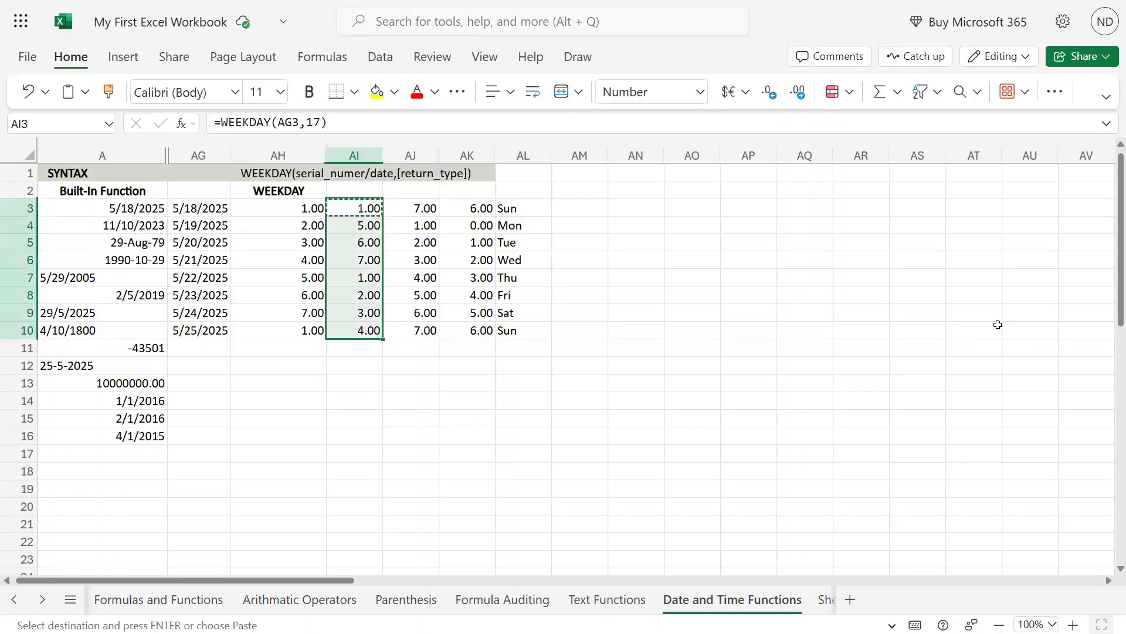
{"action": "key", "text": "Return"}
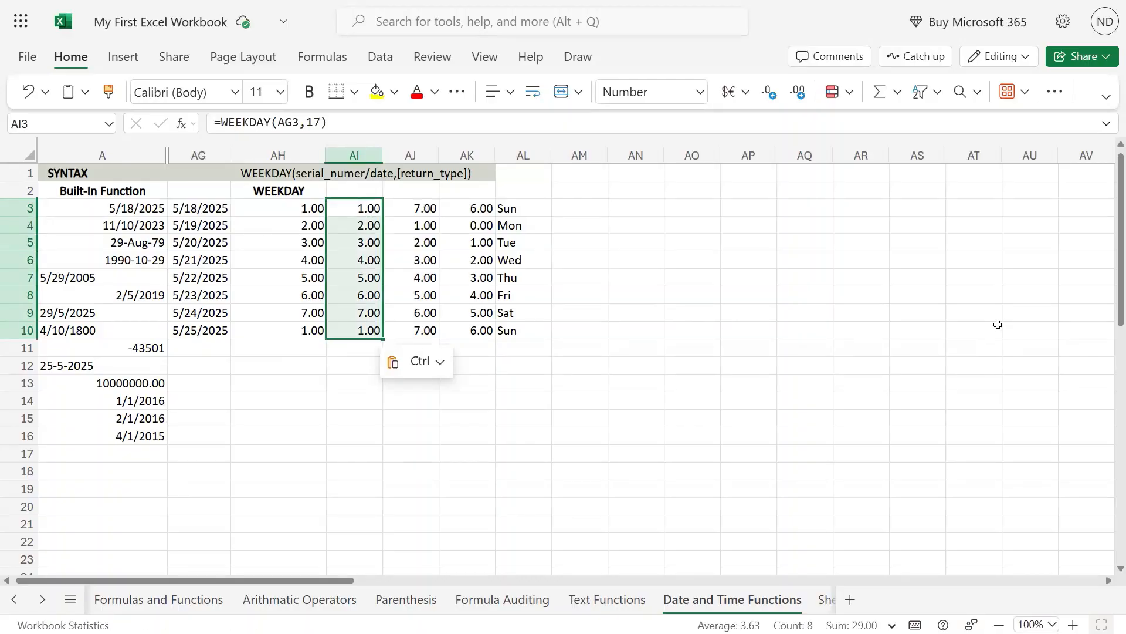
- Step through the return type 17 results in column AI as far as AI10
{"action": "left_click", "coordinate": [565, 7]}
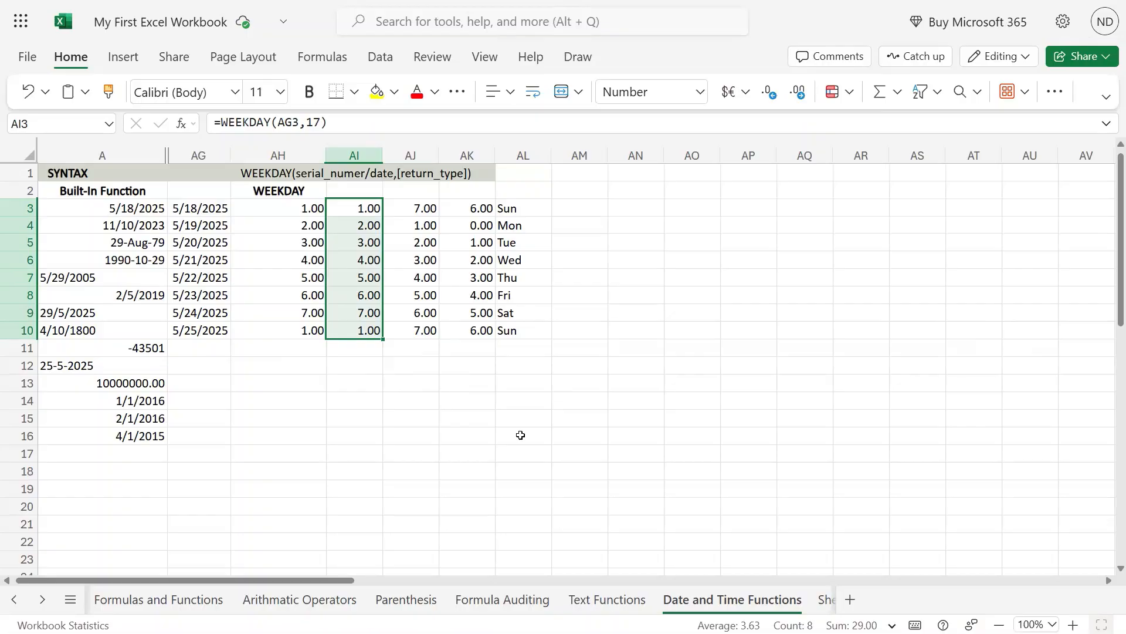
{"action": "mouse_move", "coordinate": [561, 2]}
{"action": "key", "text": "Down"}
{"action": "key", "text": "Down"}
{"action": "key", "text": "Down"}
{"action": "key", "text": "Down"}
{"action": "key", "text": "Down"}
{"action": "key", "text": "Down"}
{"action": "key", "text": "Down"}
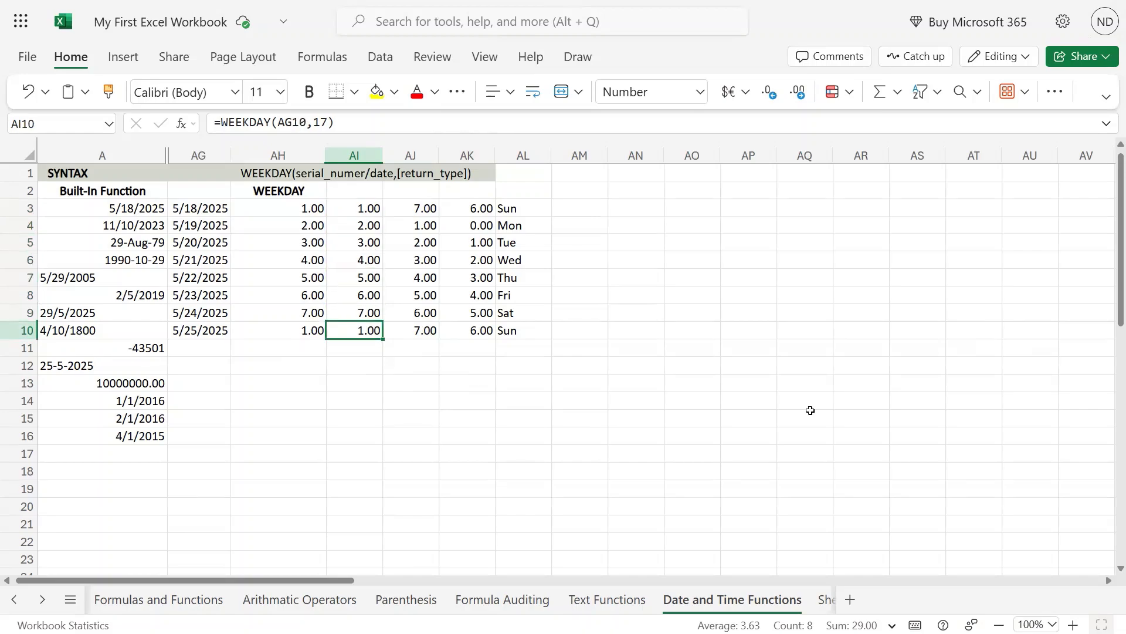
{"action": "key", "text": "F2"}
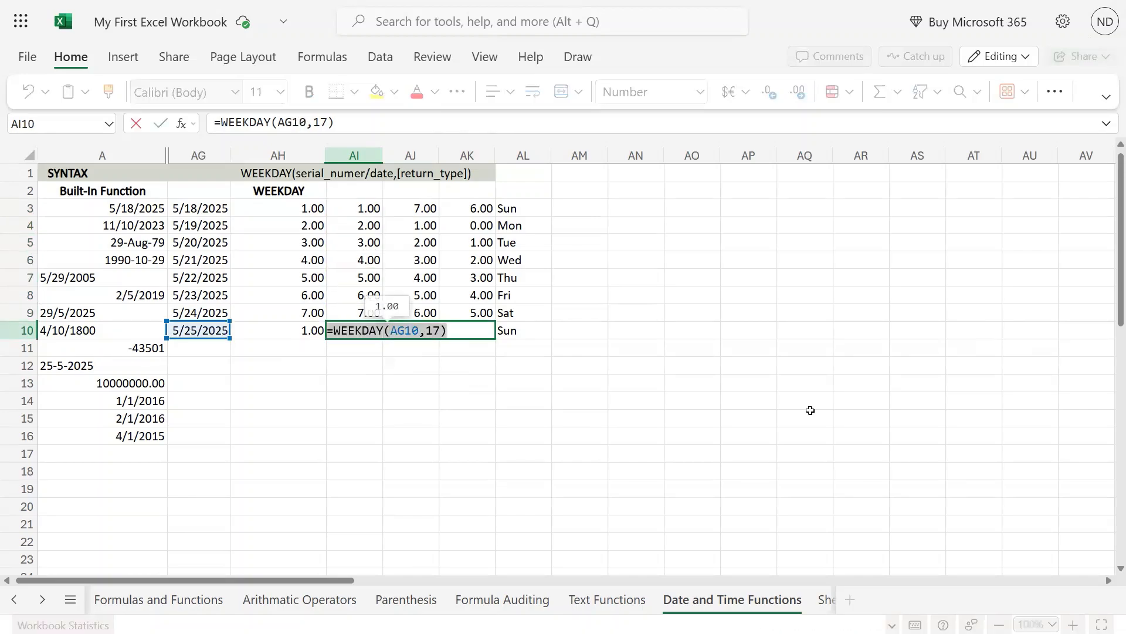
{"action": "key", "text": "Return"}
{"action": "key", "text": "Down"}
{"action": "key", "text": "Up"}
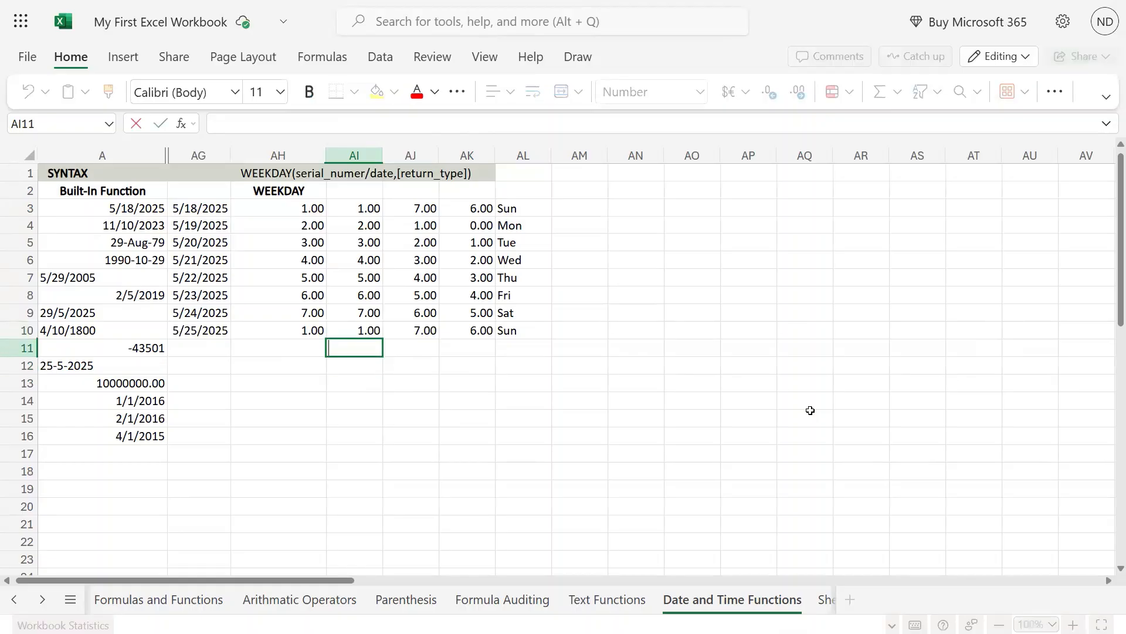
{"action": "key", "text": "Escape"}
{"action": "key", "text": "Up"}
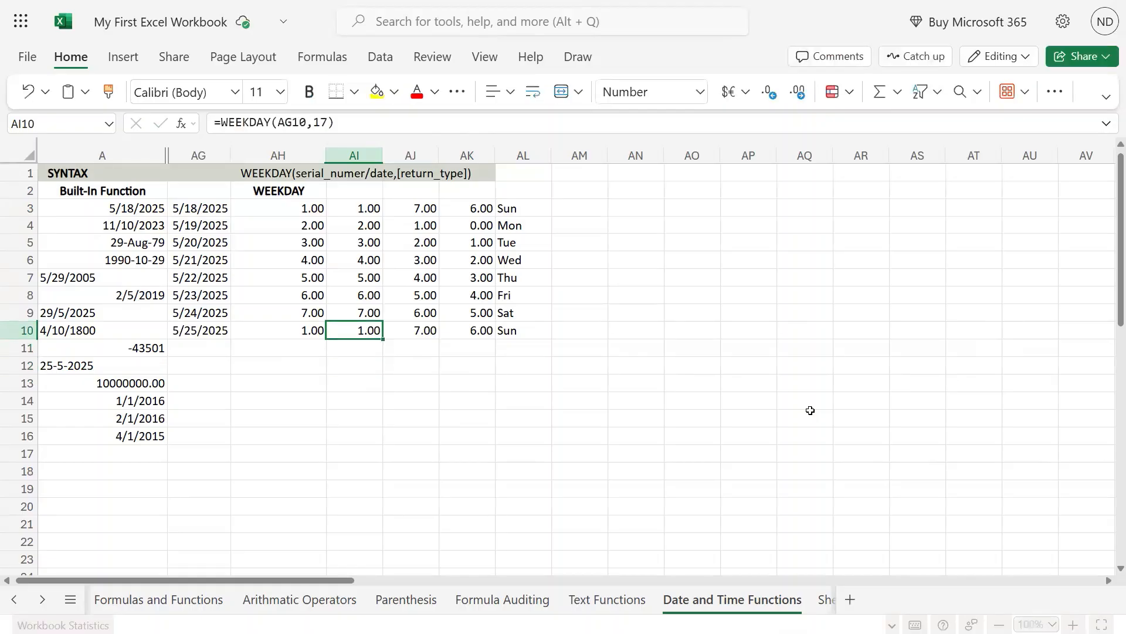
- Copy the formula text =WEEKDAY(AG10,17) from AI10 into AI11 with its reference unchanged
{"action": "key", "text": "F2"}
{"action": "key", "text": "shift+Home"}
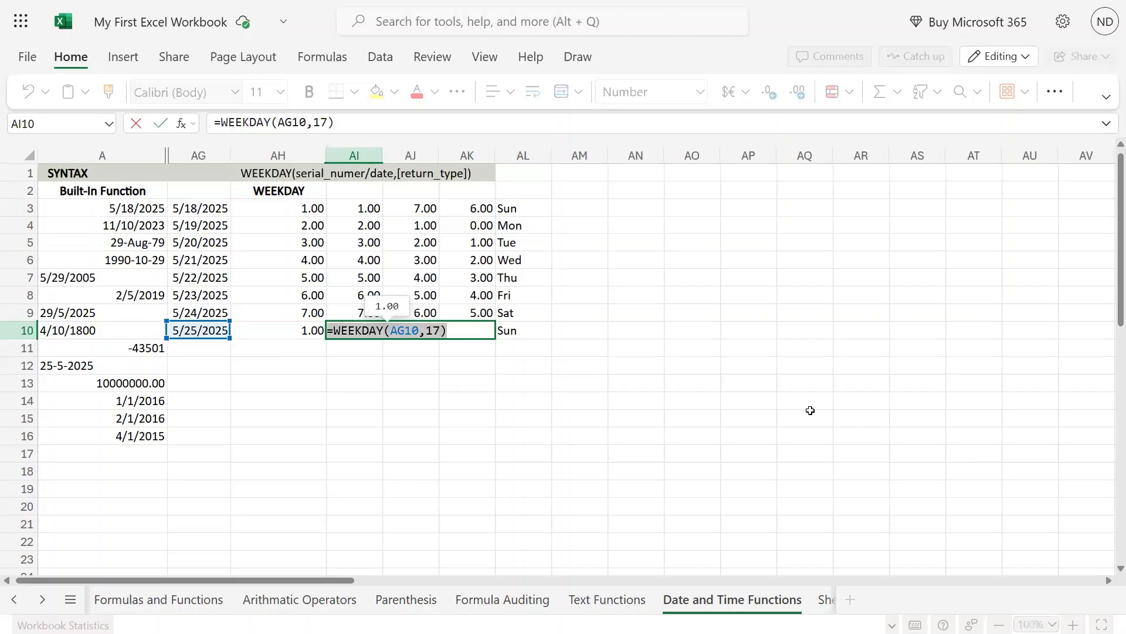
{"action": "key", "text": "Return"}
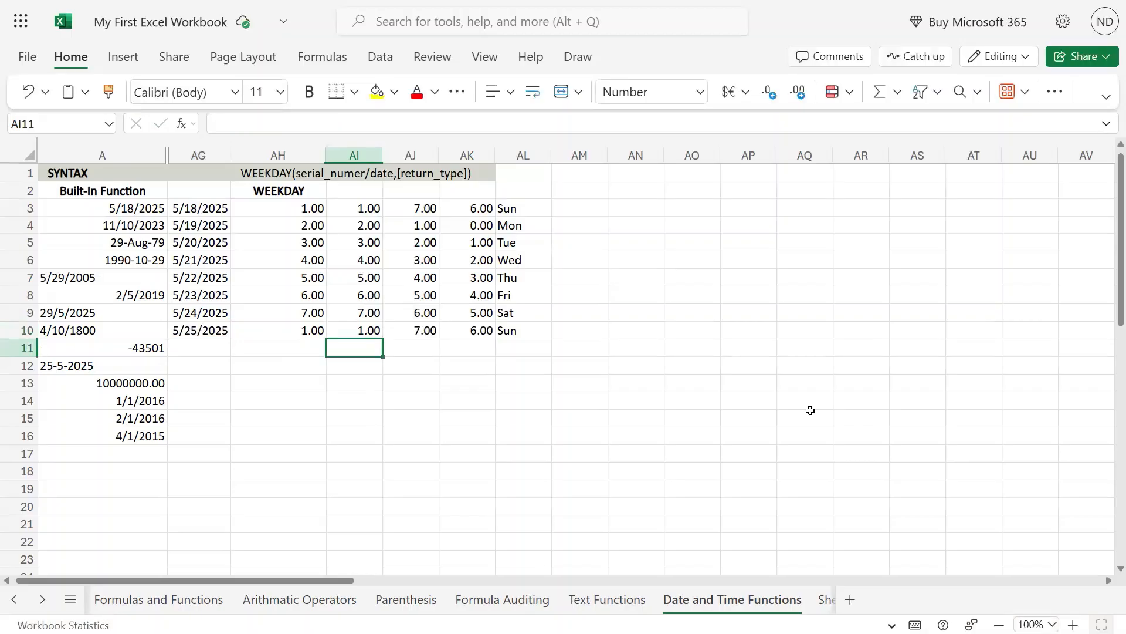
{"action": "key", "text": "ctrl+v"}
{"action": "key", "text": "F2"}
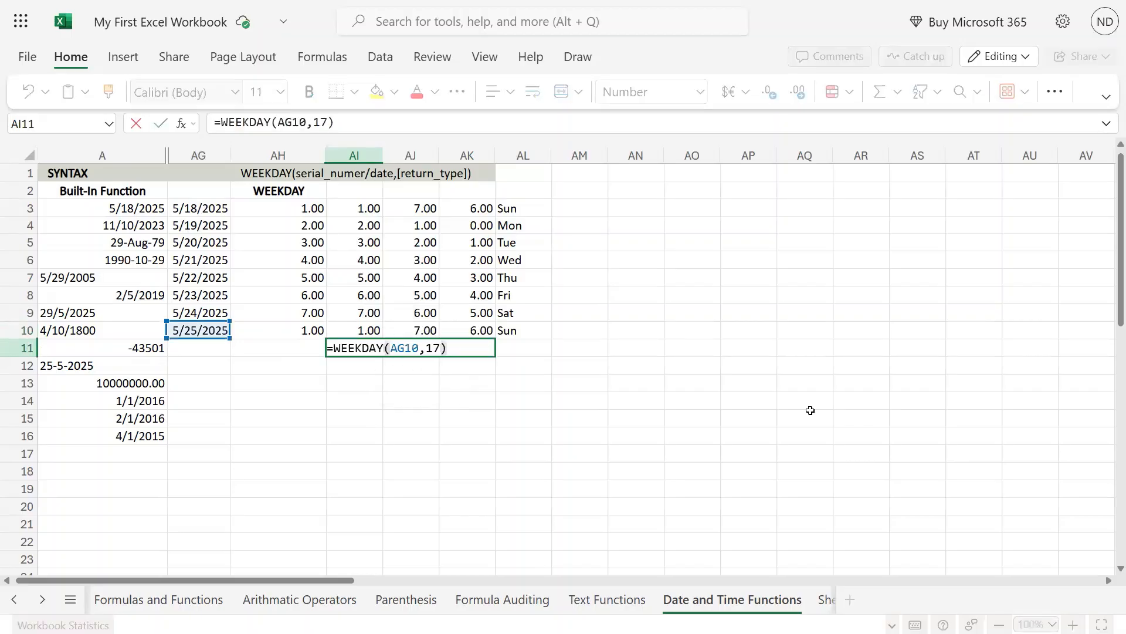
- Change the reference in the AI11 formula to A11, as =WEEKDAY(A11,17)
{"action": "key", "text": "Left"}
{"action": "key", "text": "Left"}
{"action": "key", "text": "Left"}
{"action": "key", "text": "Left"}
{"action": "key", "text": "Left"}
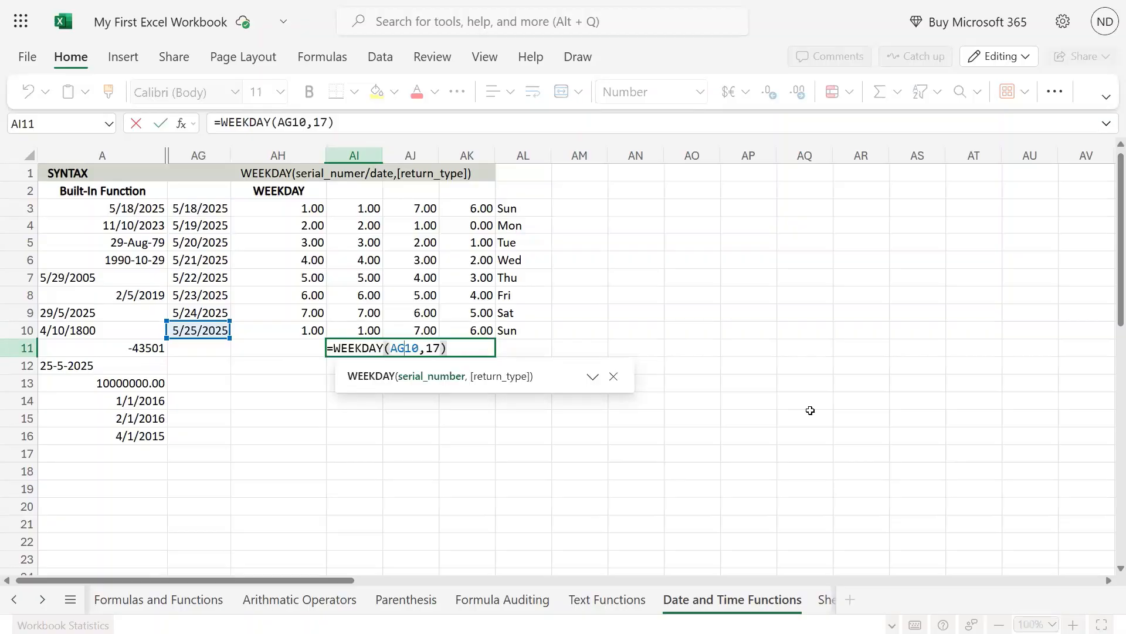
{"action": "key", "text": "BackSpace"}
{"action": "key", "text": "Right"}
{"action": "key", "text": "Delete"}
{"action": "type", "text": "1"}
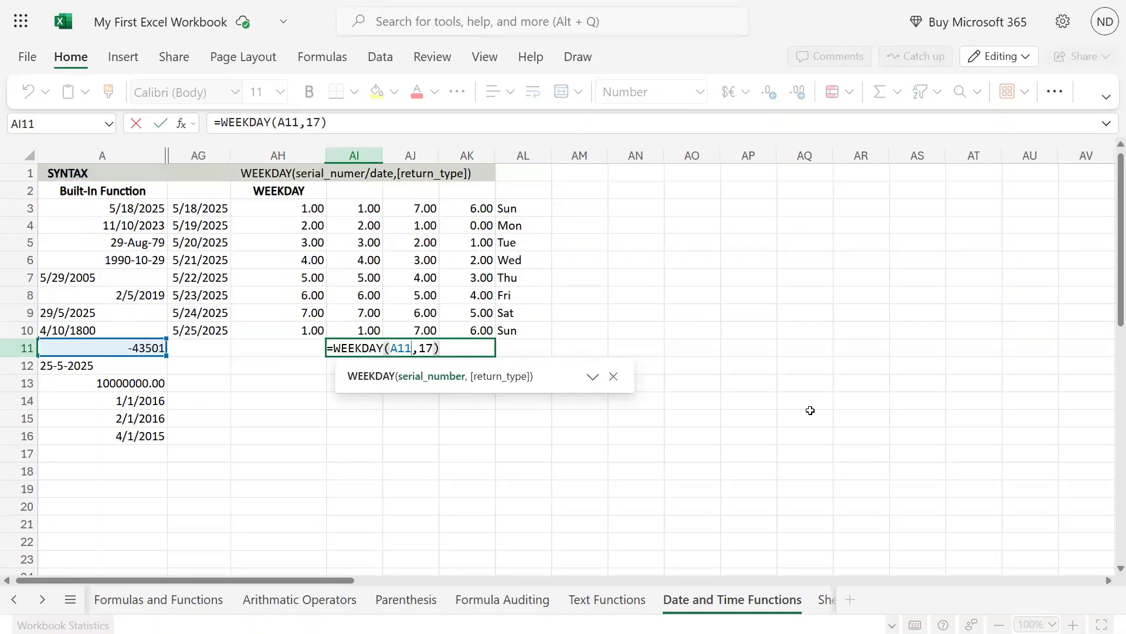
{"action": "key", "text": "Return"}
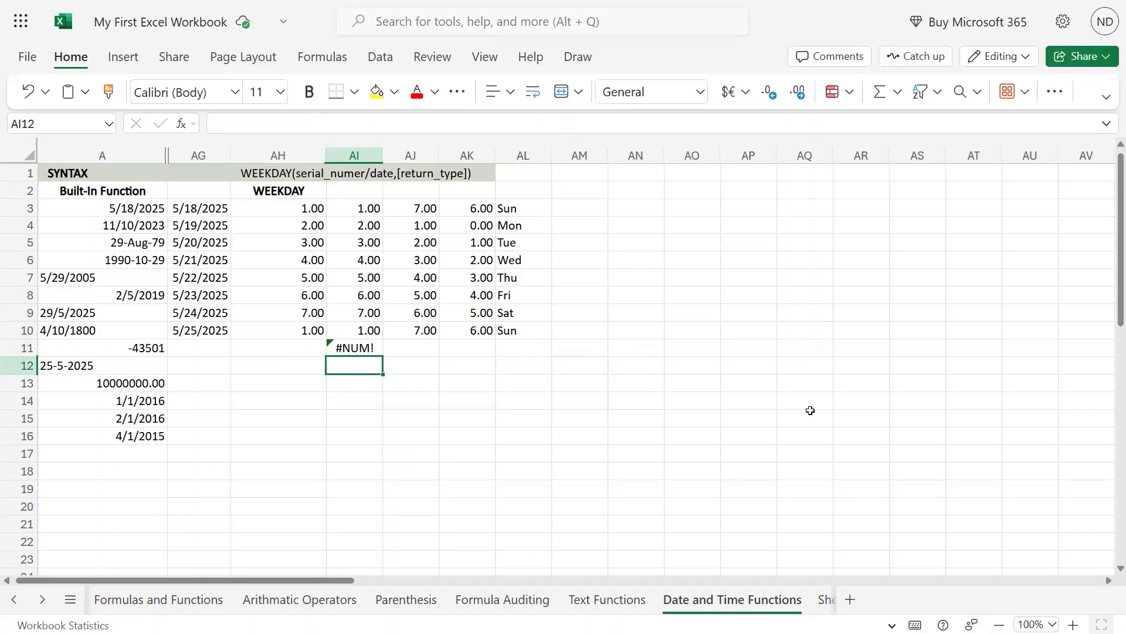
- Copy the WEEKDAY formula from AI11 into AI12 so that it evaluates the text date in A12
{"action": "key", "text": "Up"}
{"action": "key", "text": "F2"}
{"action": "key", "text": "ctrl+a"}
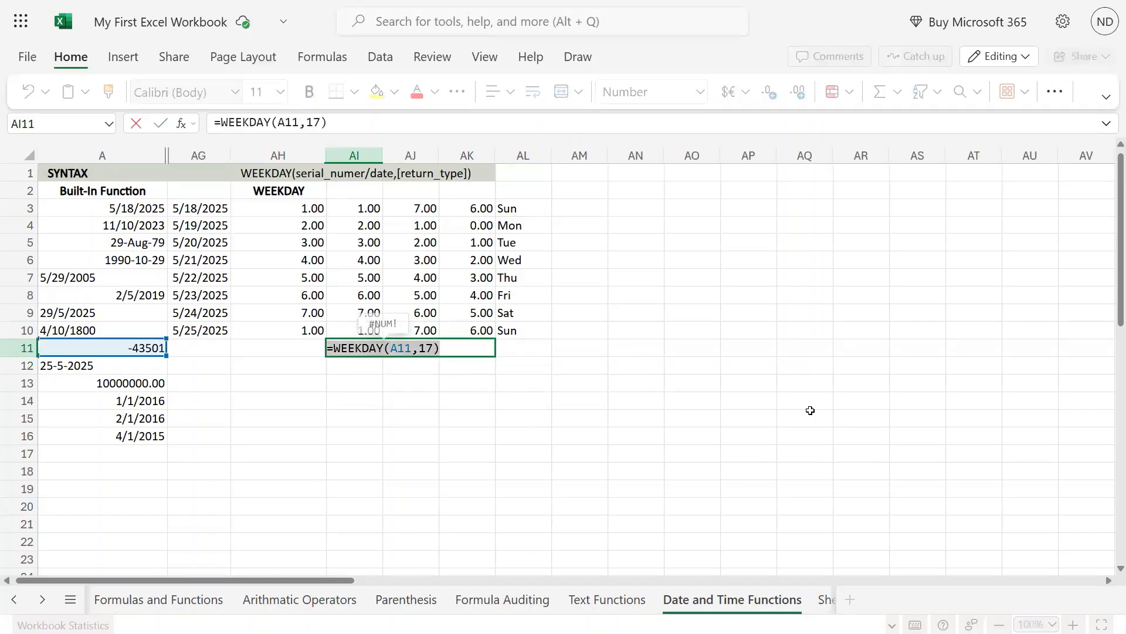
{"action": "key", "text": "Escape"}
{"action": "key", "text": "ctrl+c"}
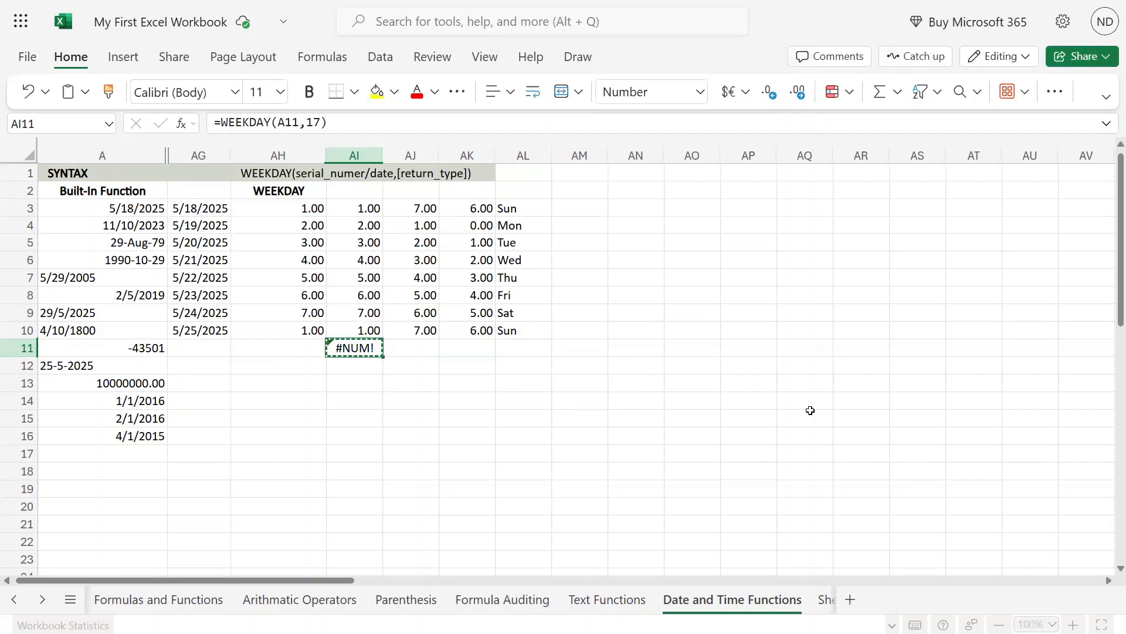
{"action": "key", "text": "Down"}
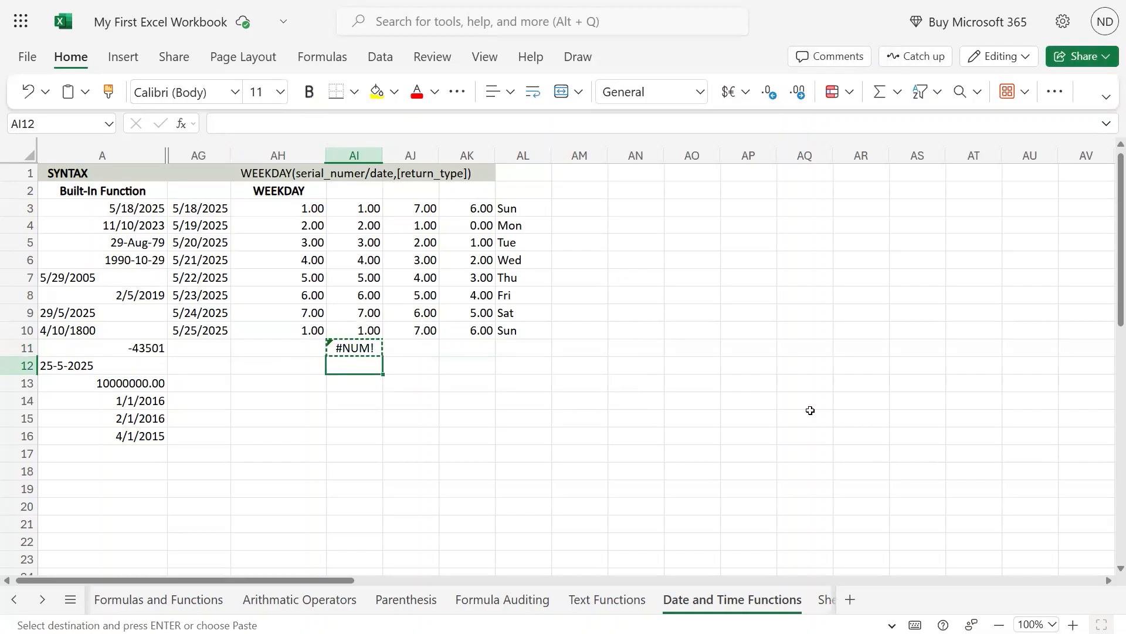
{"action": "key", "text": "Left"}
{"action": "key", "text": "Left"}
{"action": "key", "text": "Left"}
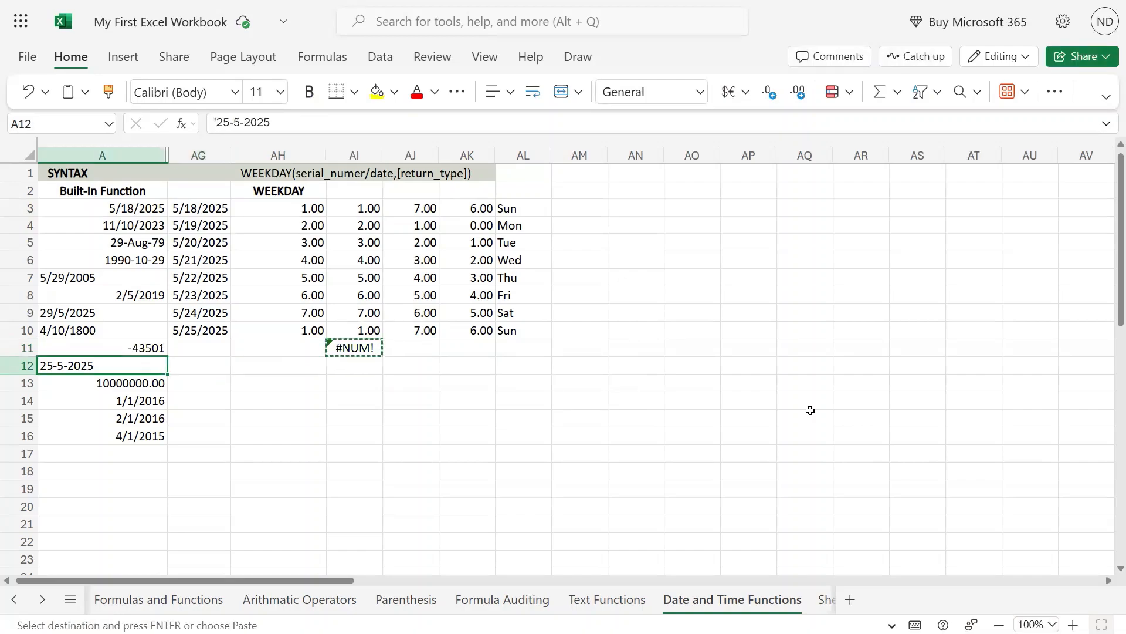
{"action": "key", "text": "Right"}
{"action": "key", "text": "Right"}
{"action": "key", "text": "Right"}
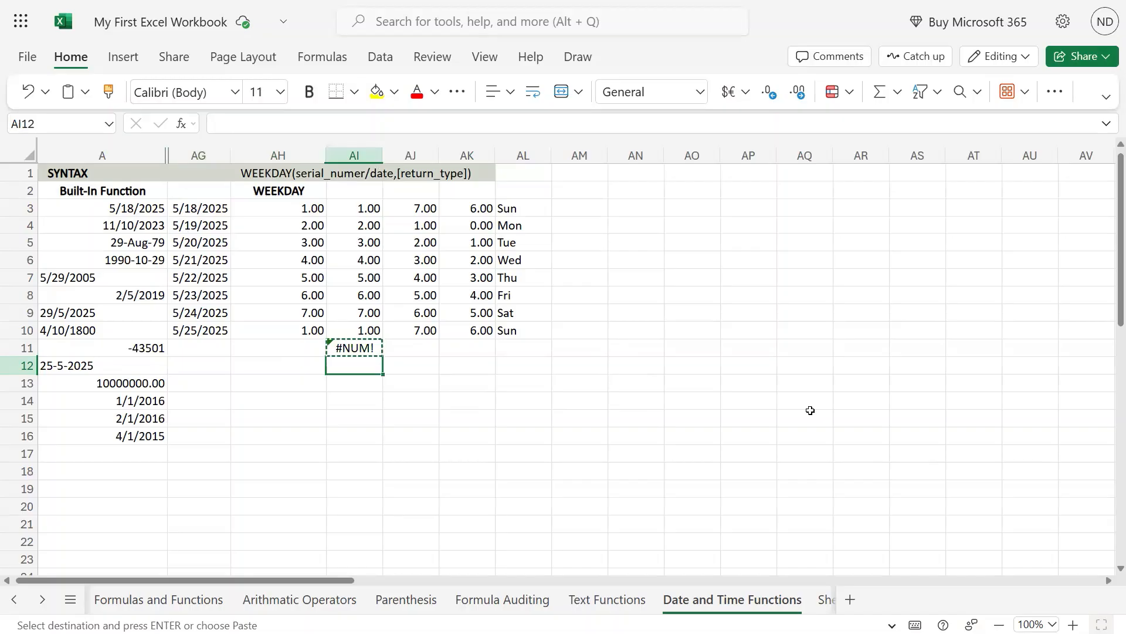
{"action": "key", "text": "ctrl+v"}
- Compare the WEEKDAY result in AI12 with the source date in A12
{"action": "key", "text": "Left"}
{"action": "key", "text": "Left"}
{"action": "key", "text": "Left"}
{"action": "key", "text": "Right"}
{"action": "key", "text": "Right"}
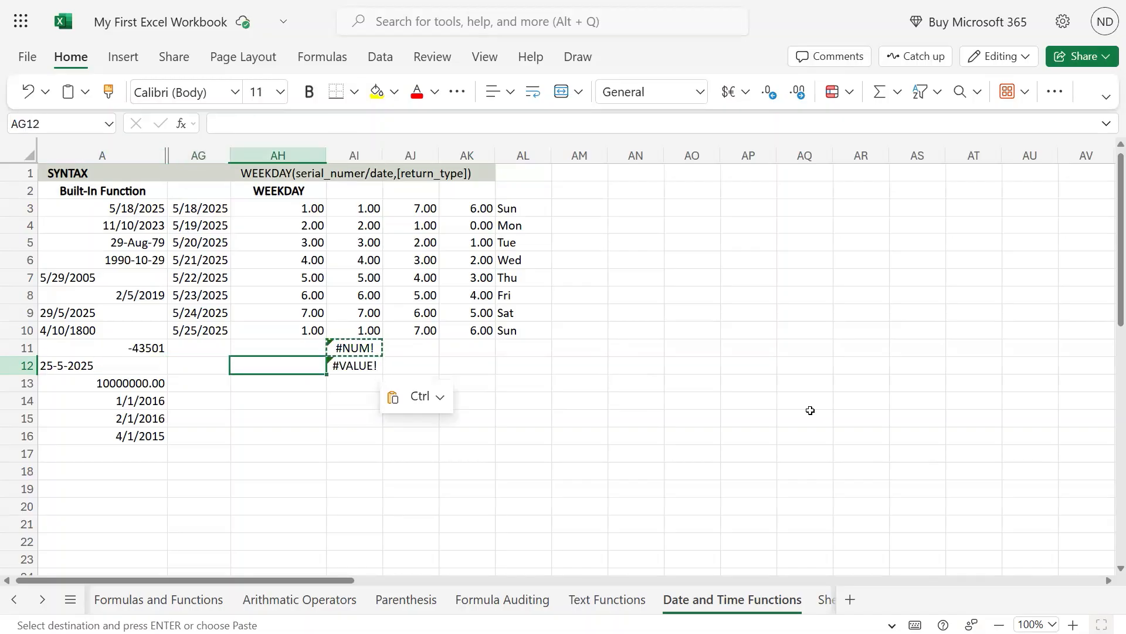
{"action": "key", "text": "Right"}
{"action": "key", "text": "Left"}
{"action": "key", "text": "Left"}
{"action": "key", "text": "Left"}
- Enter the date 31/12/9999 in AG13, beside the large number in A13
{"action": "key", "text": "Down"}
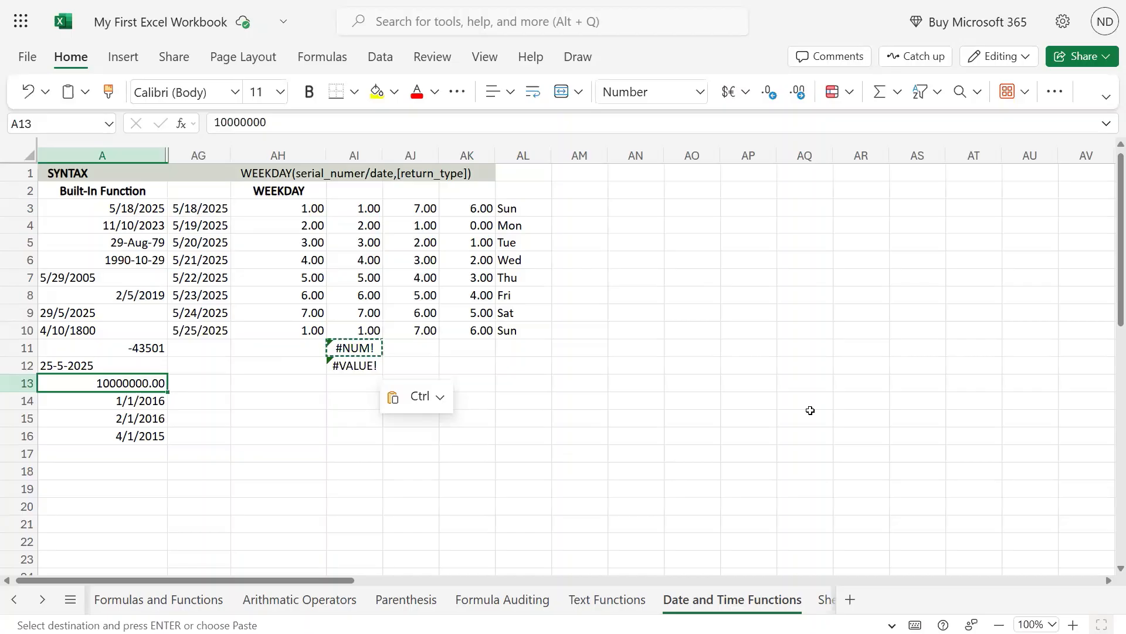
{"action": "key", "text": "Right"}
{"action": "key", "text": "Right"}
{"action": "key", "text": "Right"}
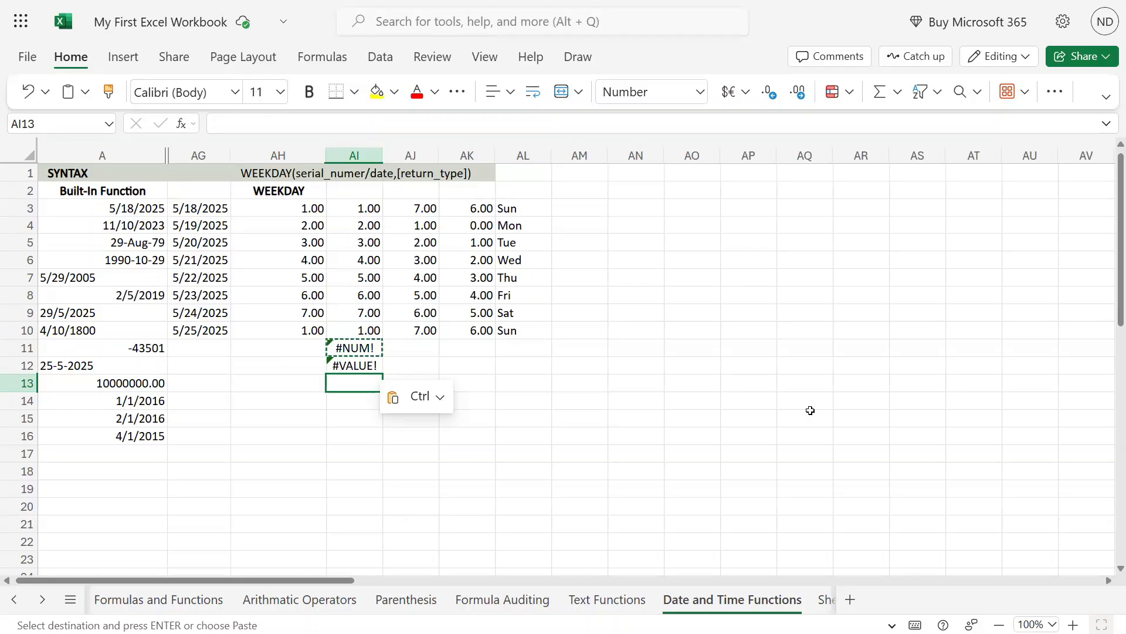
{"action": "key", "text": "Right"}
{"action": "key", "text": "Right"}
{"action": "key", "text": "Left"}
{"action": "key", "text": "Left"}
{"action": "key", "text": "Left"}
{"action": "key", "text": "Left"}
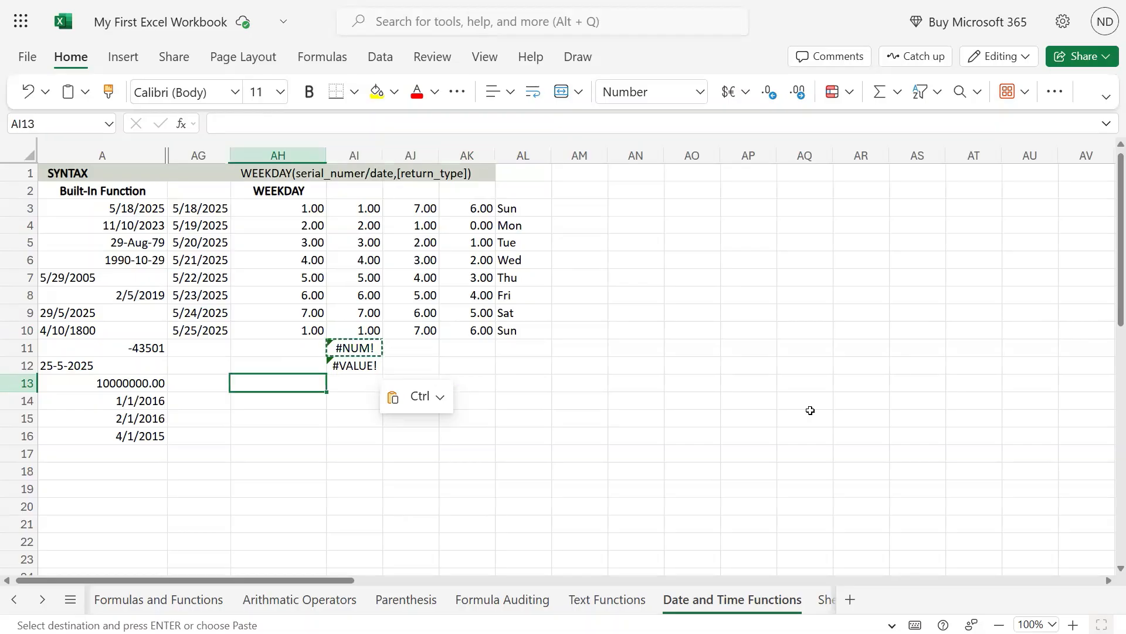
{"action": "type", "text": "31/"}
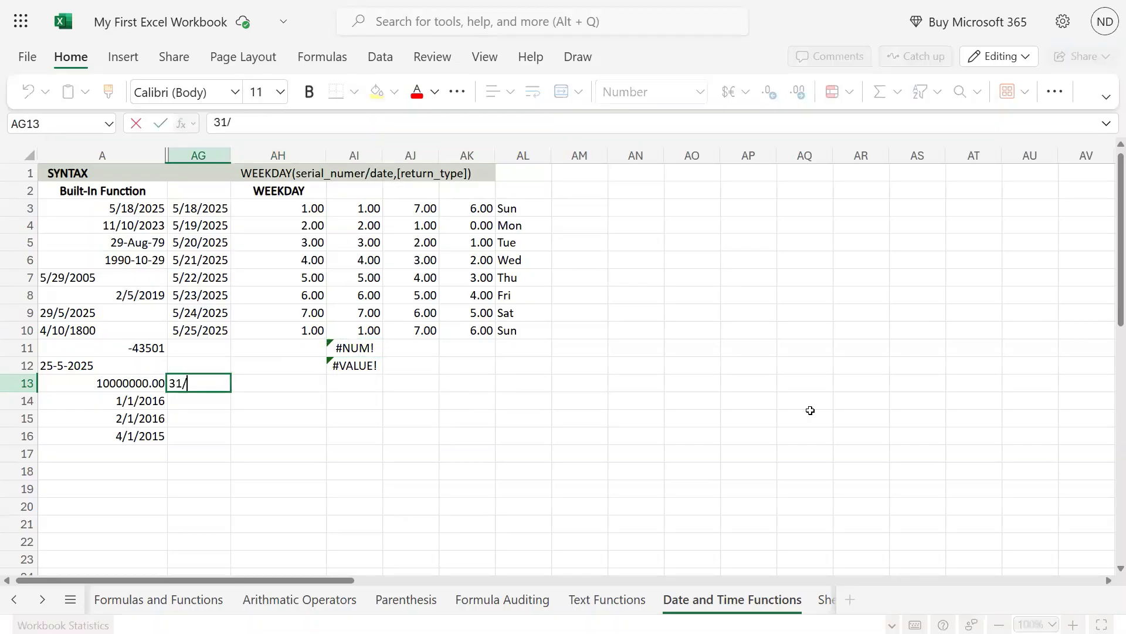
{"action": "type", "text": "12/9999"}
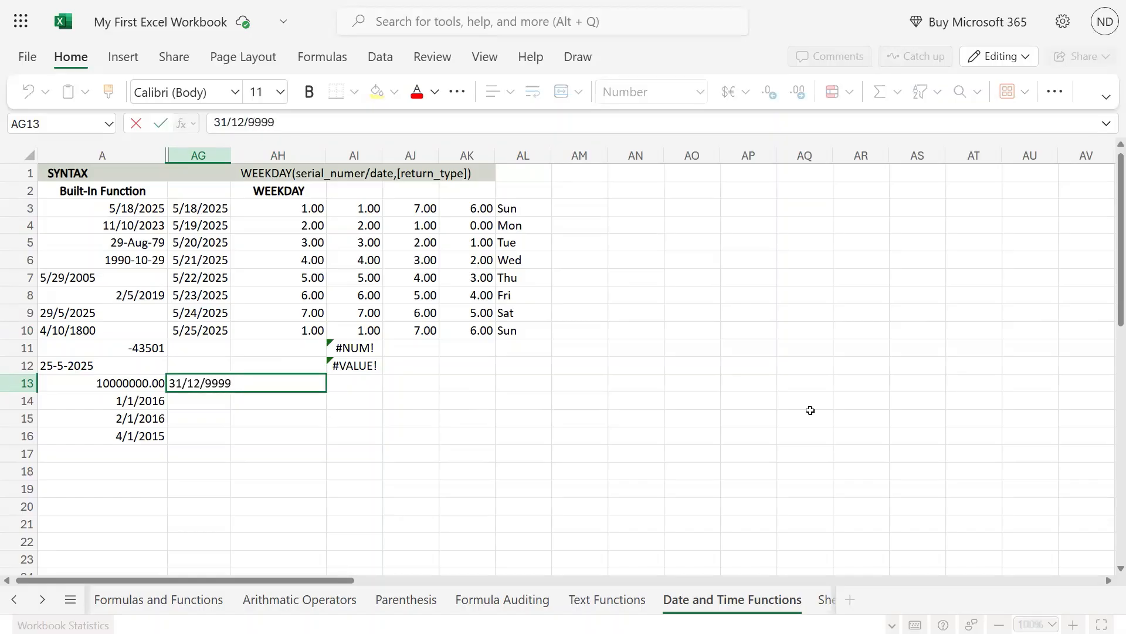
{"action": "key", "text": "Return"}
{"action": "key", "text": "Up"}
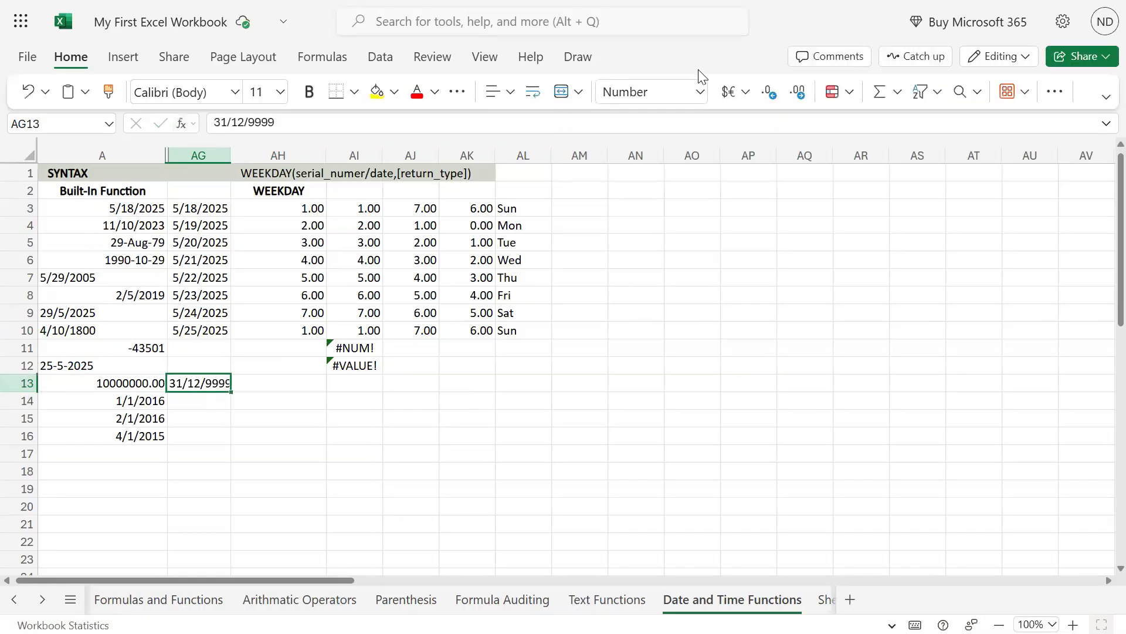
- Rewrite the date in AG13 in month-first order as 12/31/9999, keeping the Number format
{"action": "left_click", "coordinate": [699, 92]}
{"action": "left_click", "coordinate": [673, 147]}
{"action": "double_click", "coordinate": [176, 384]}
{"action": "key", "text": "Delete"}
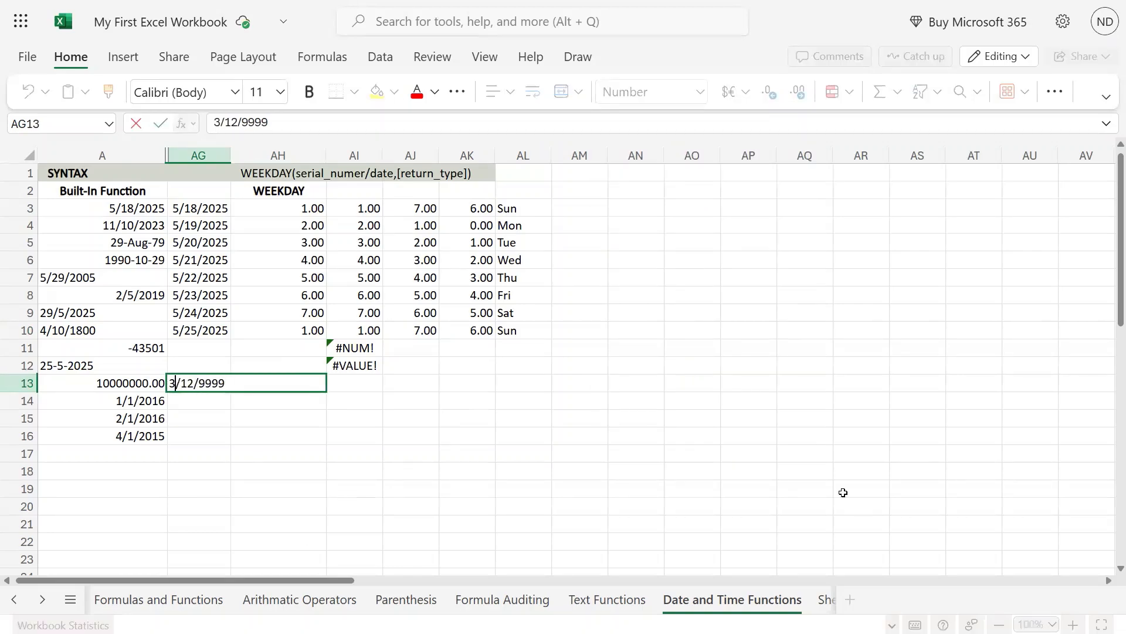
{"action": "key", "text": "BackSpace"}
{"action": "type", "text": "12"}
{"action": "key", "text": "Right"}
{"action": "key", "text": "Right"}
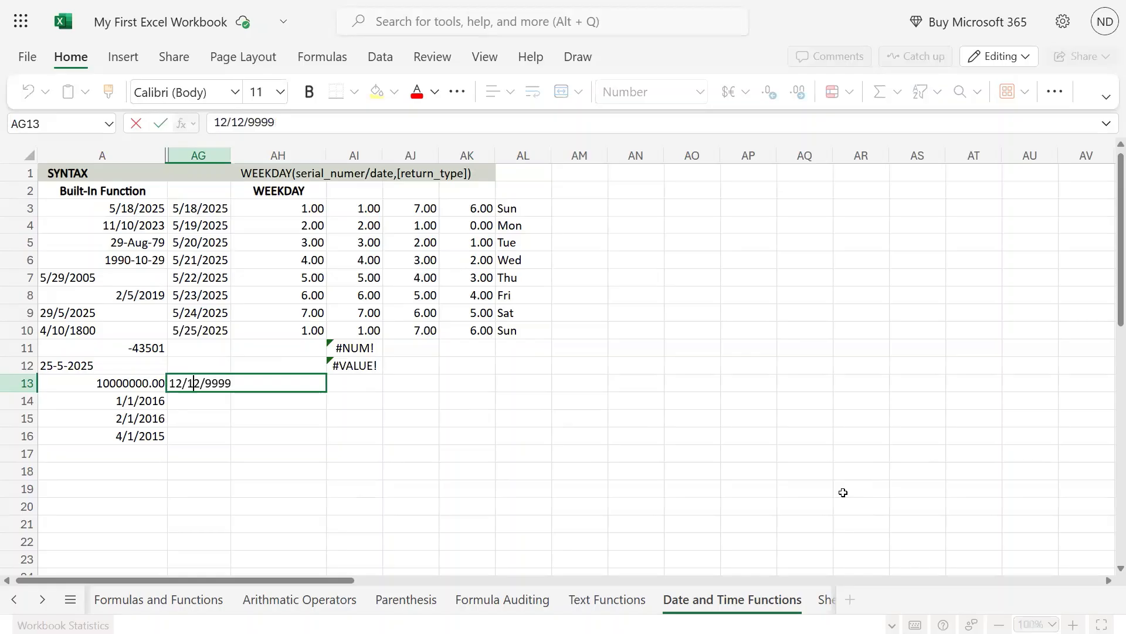
{"action": "key", "text": "Delete"}
{"action": "key", "text": "BackSpace"}
{"action": "type", "text": "10"}
{"action": "key", "text": "Return"}
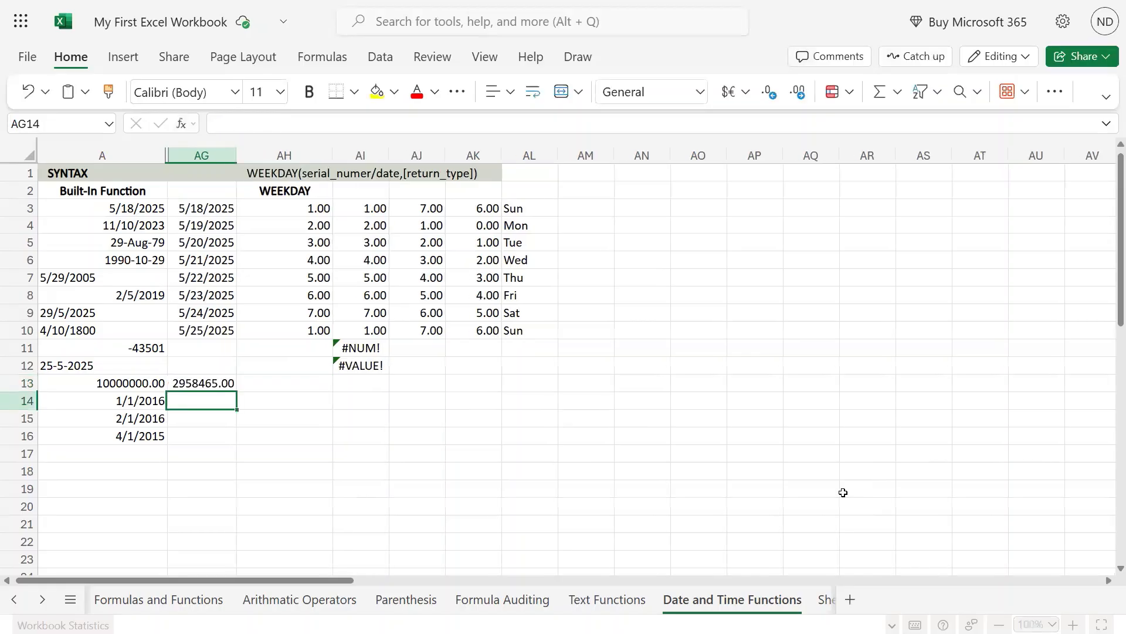
- Copy the WEEKDAY formula from AI12 into AI13, as =WEEKDAY(A13,17)
{"action": "key", "text": "Up"}
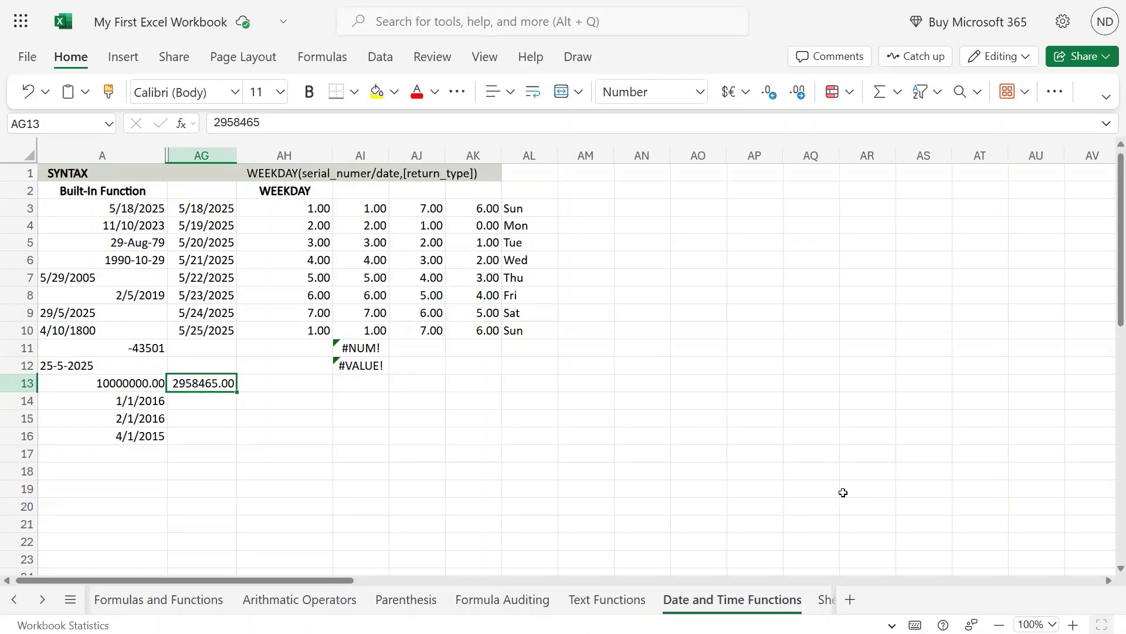
{"action": "key", "text": "Left"}
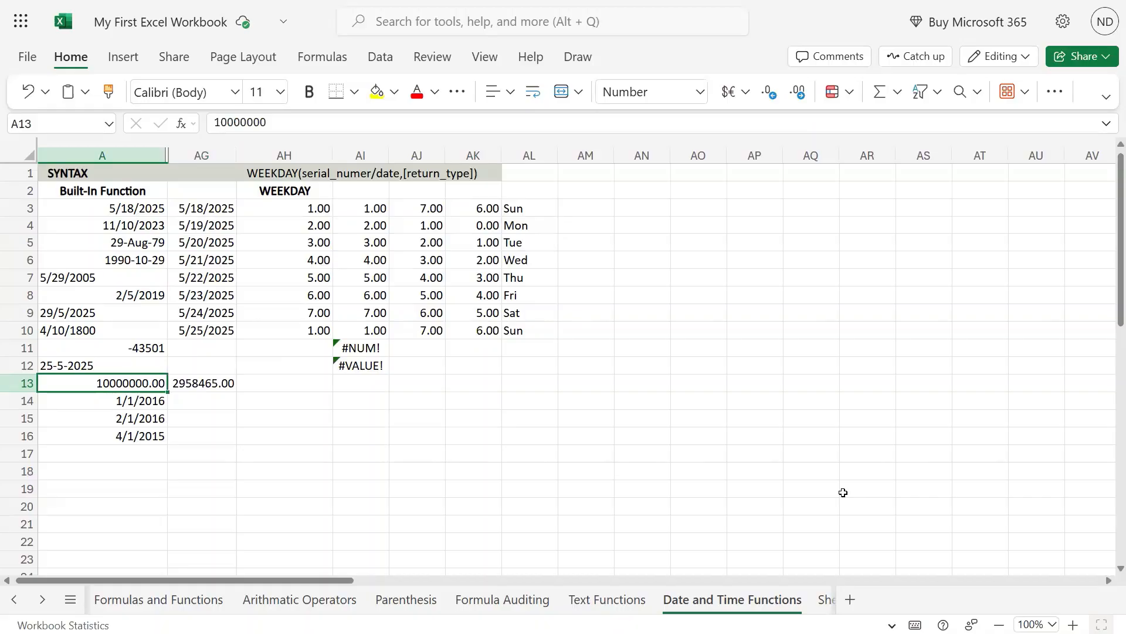
{"action": "key", "text": "Right"}
{"action": "key", "text": "Right"}
{"action": "key", "text": "Right"}
{"action": "key", "text": "Up"}
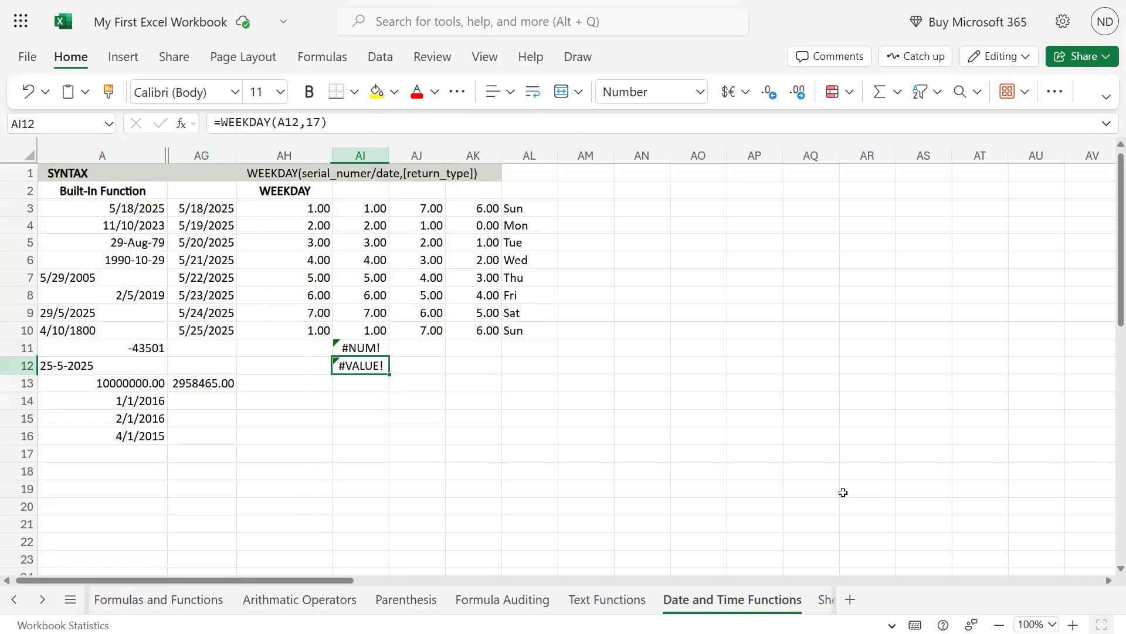
{"action": "key", "text": "Down"}
{"action": "type", "text": "=WEEKDAY(A13,17)"}
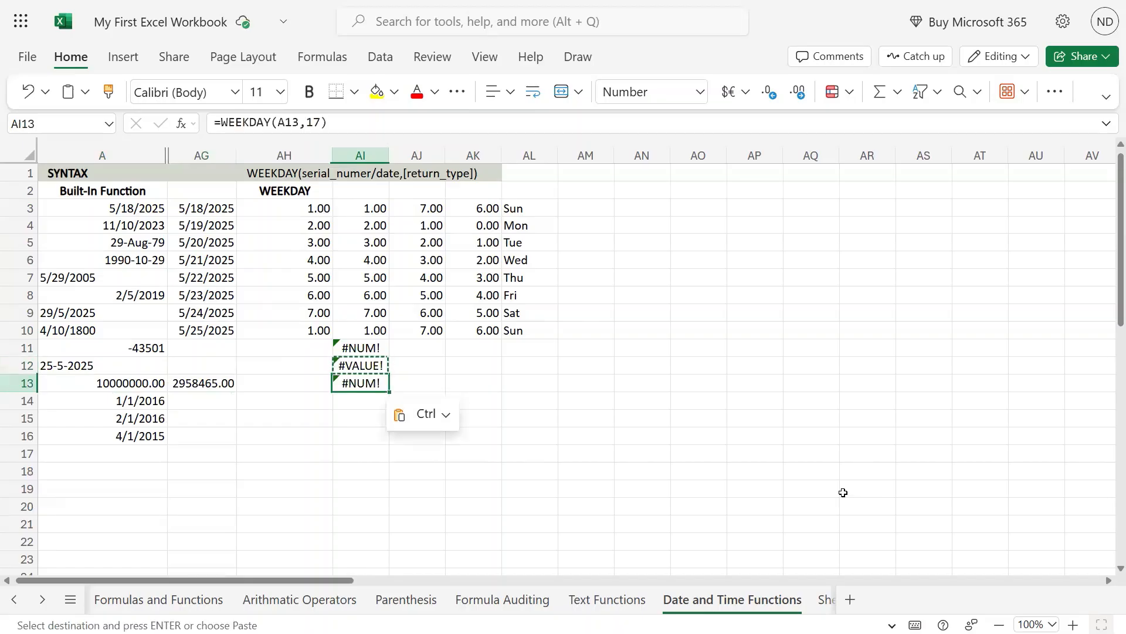
- Compare the number in A13 with the serial number in AG13, and review the WEEKDAY results in AI11 to AI13
{"action": "key", "text": "Left"}
{"action": "key", "text": "Left"}
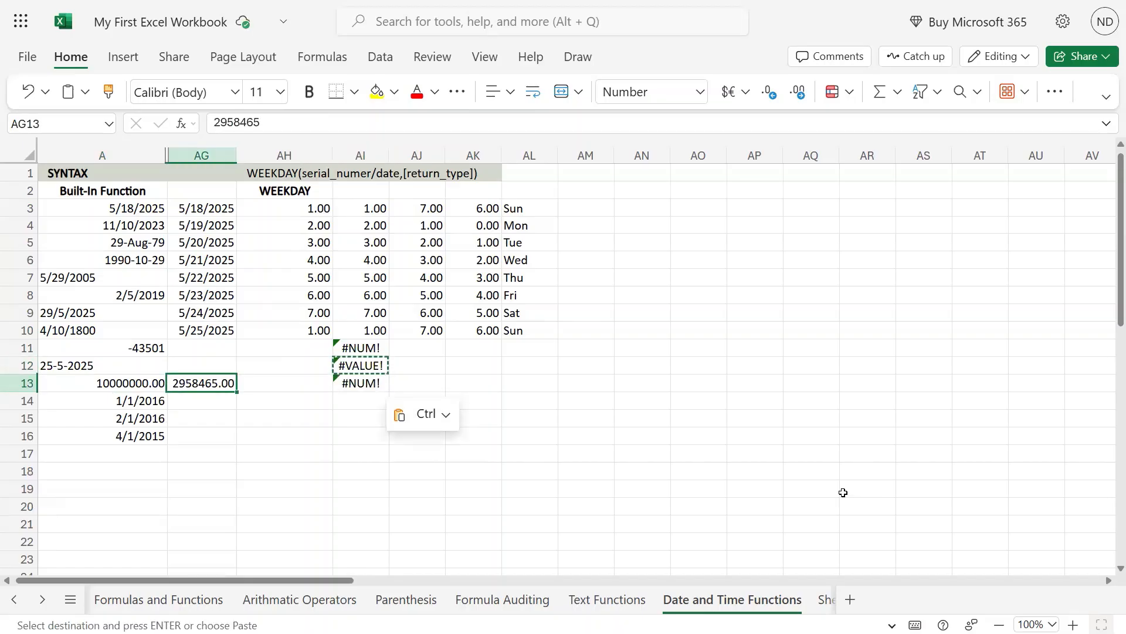
{"action": "key", "text": "Left"}
{"action": "key", "text": "Right"}
{"action": "key", "text": "Right"}
{"action": "key", "text": "Left"}
{"action": "key", "text": "Left"}
{"action": "key", "text": "Right"}
{"action": "key", "text": "Right"}
{"action": "key", "text": "Right"}
{"action": "key", "text": "Up"}
{"action": "key", "text": "Up"}
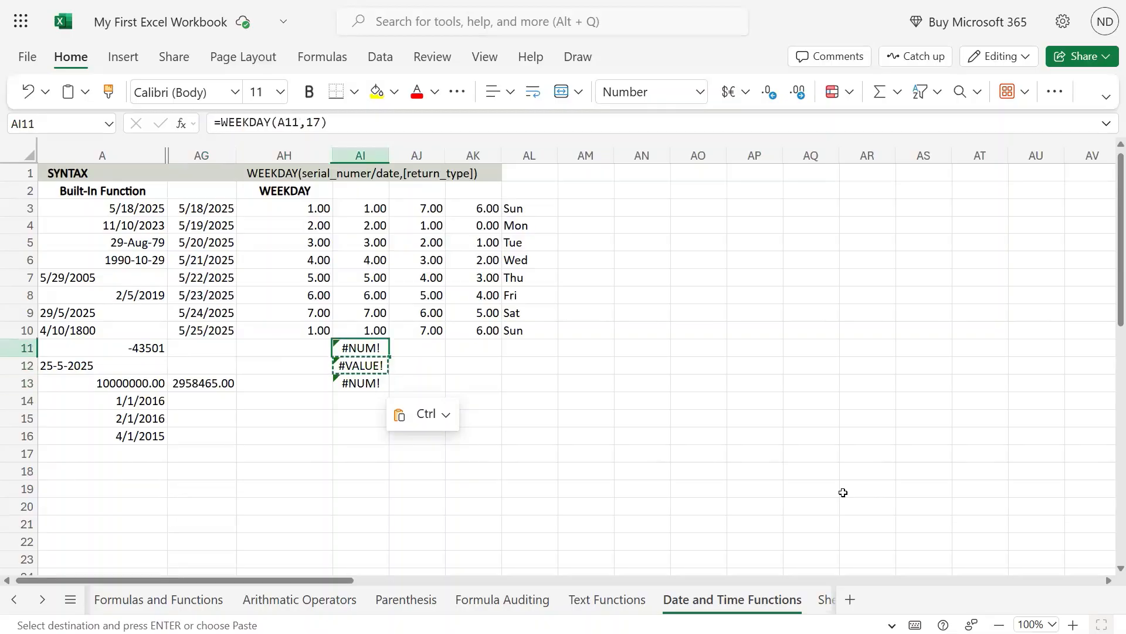
{"action": "key", "text": "Down"}
{"action": "key", "text": "Down"}
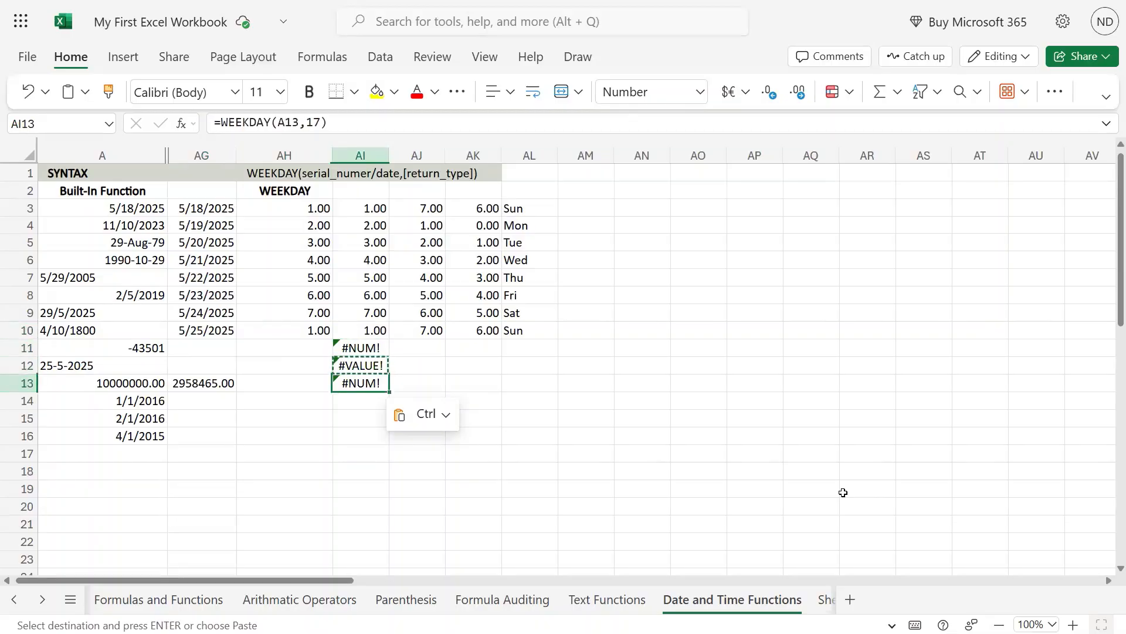
- Return to the WEEKDAY heading in AH2
{"action": "key", "text": "Up"}
{"action": "key", "text": "Up"}
{"action": "key", "text": "Up"}
{"action": "key", "text": "Up"}
{"action": "key", "text": "Left"}
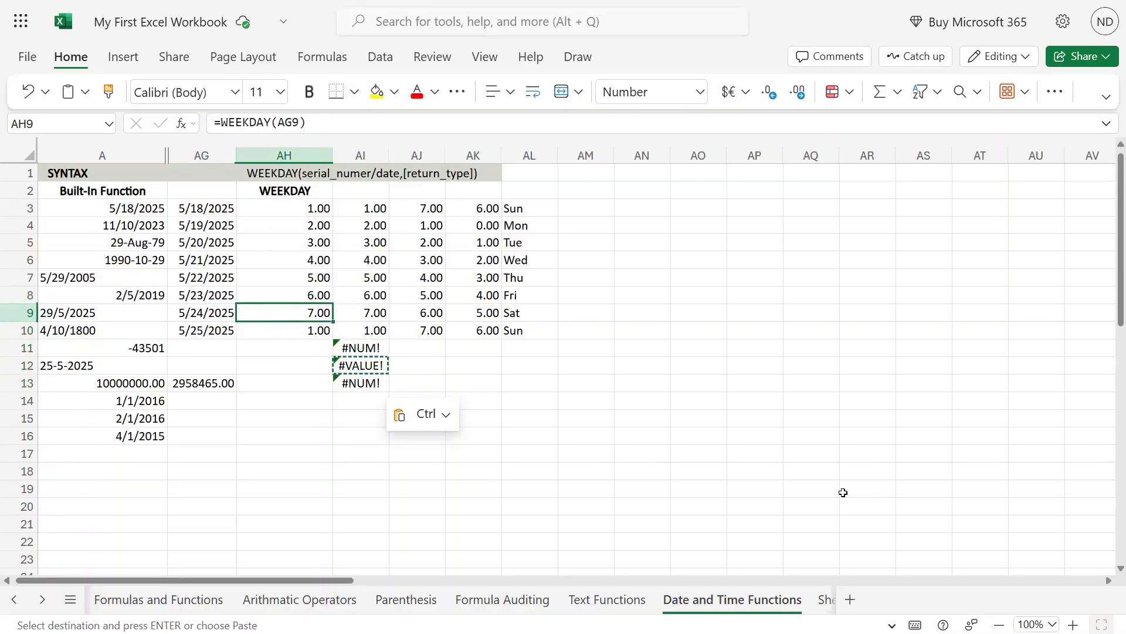
{"action": "key", "text": "ctrl+Up"}
{"action": "key", "text": "Down"}
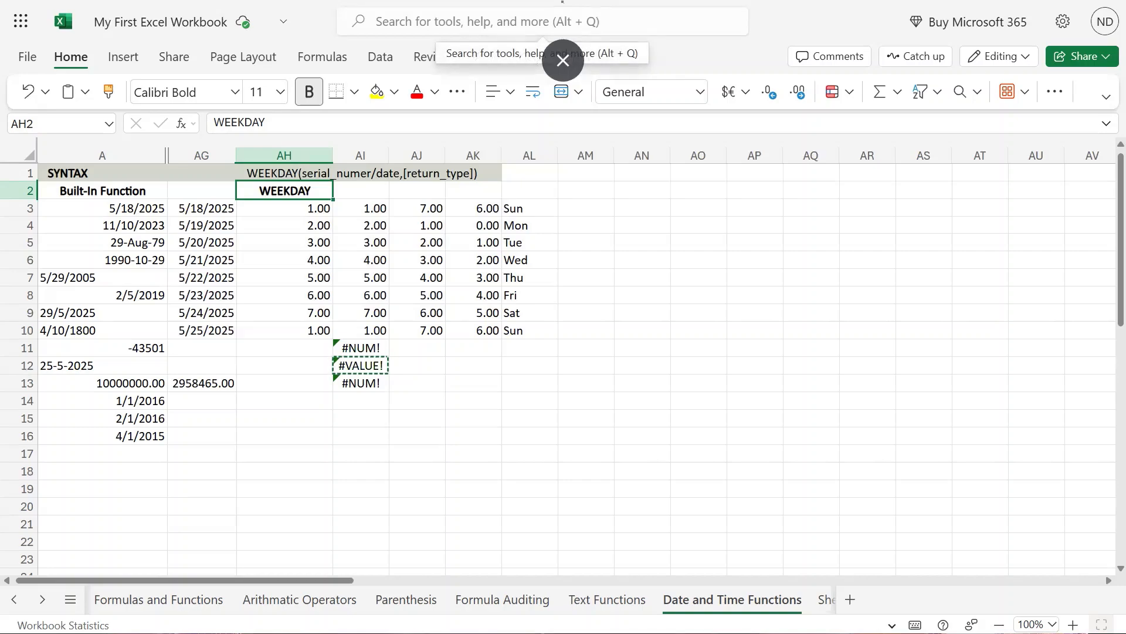
- Enter the formula =TEXT(AI3,"ddd") in AM3 to convert the WEEKDAY number into an abbreviated day name
{"action": "left_click", "coordinate": [457, 208]}
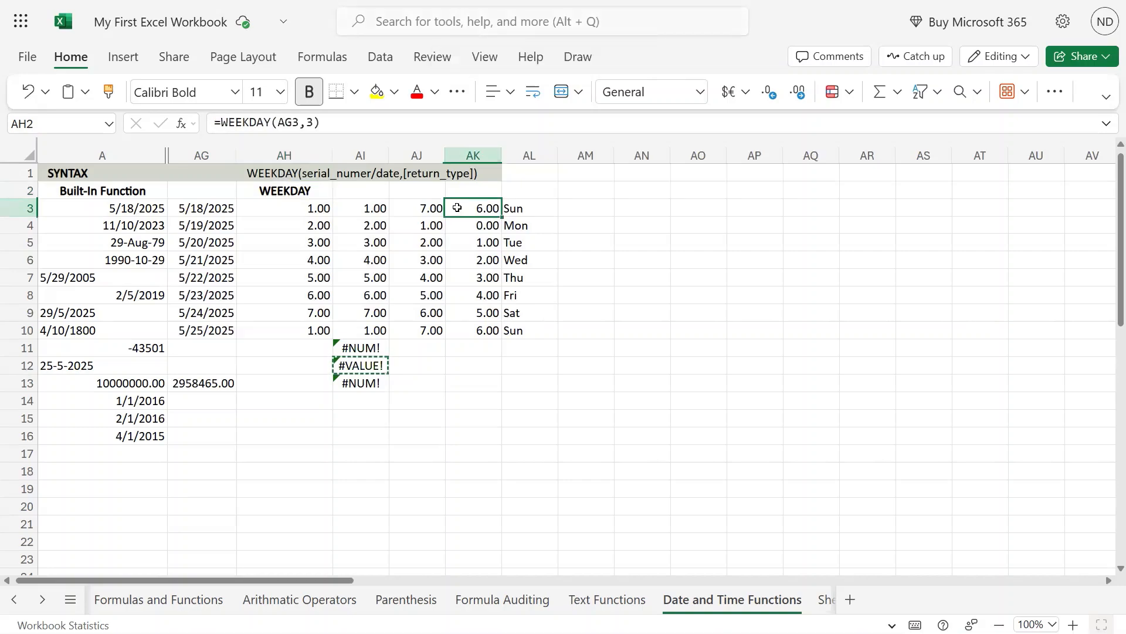
{"action": "left_click", "coordinate": [368, 206]}
{"action": "left_click", "coordinate": [584, 202]}
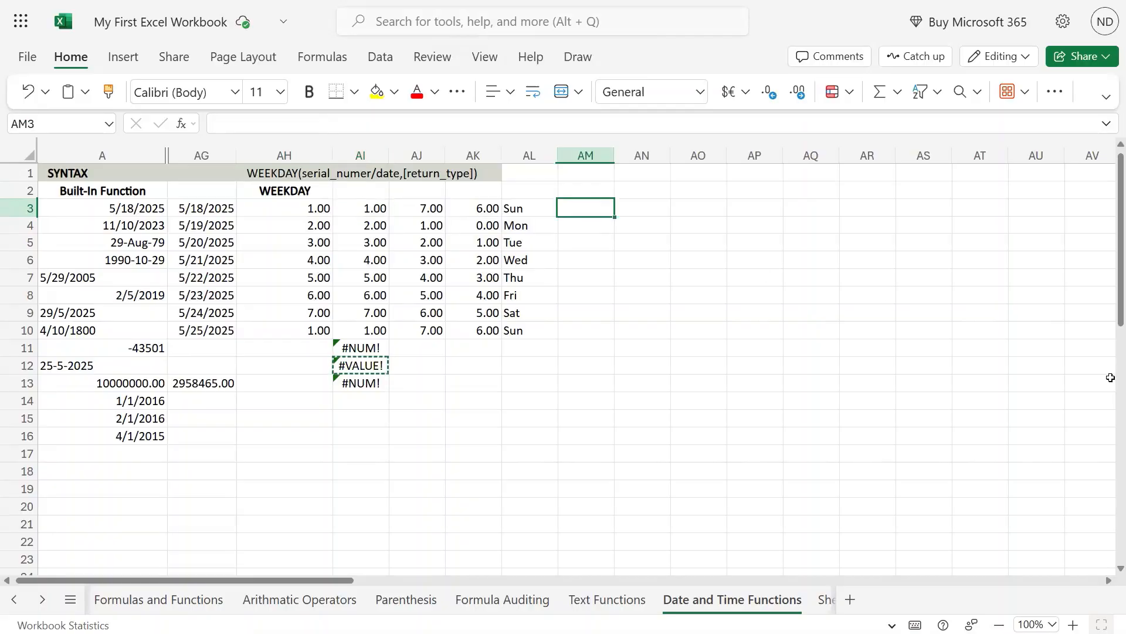
{"action": "type", "text": "=tex"}
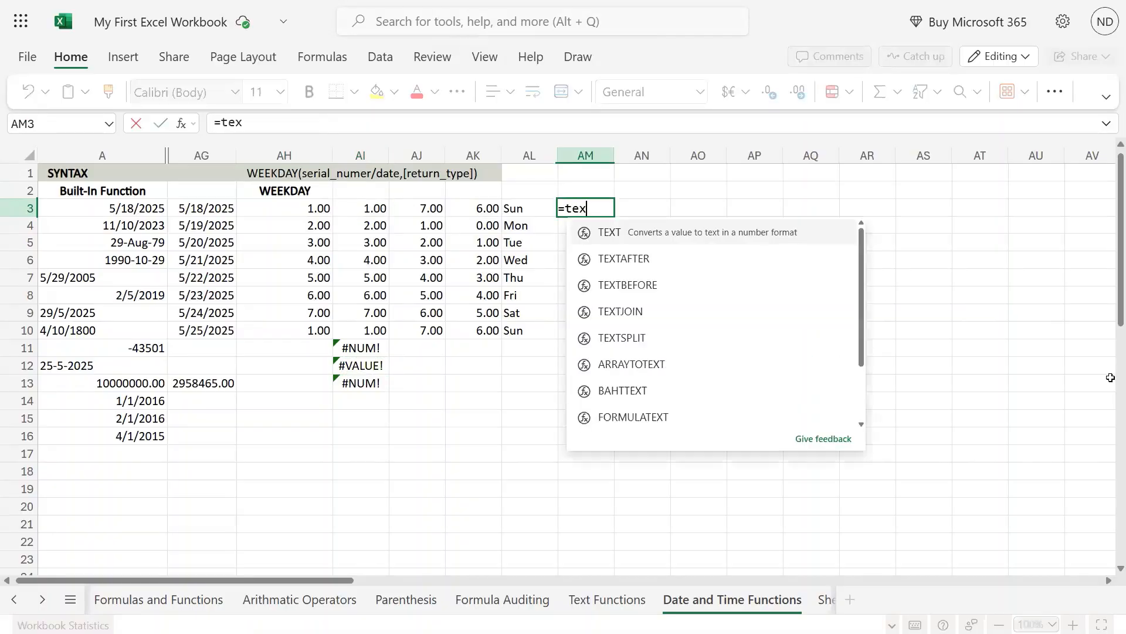
{"action": "type", "text": "t9"}
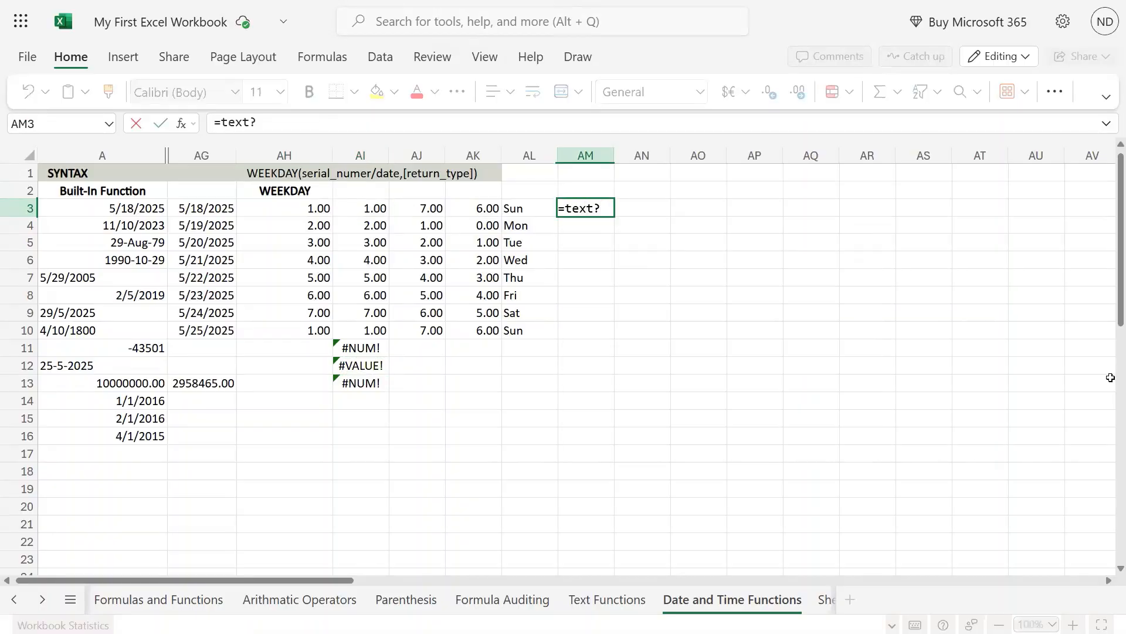
{"action": "key", "text": "BackSpace"}
{"action": "type", "text": "("}
{"action": "key", "text": "Left"}
{"action": "key", "text": "Left"}
{"action": "key", "text": "Left"}
{"action": "key", "text": "Left"}
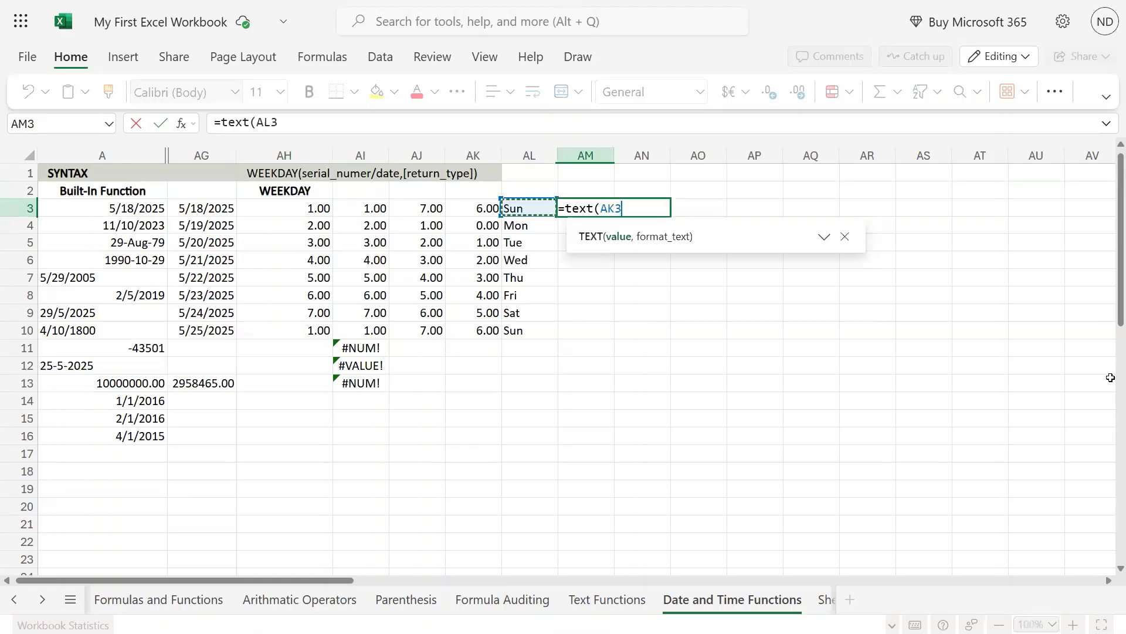
{"action": "type", "text": ","}
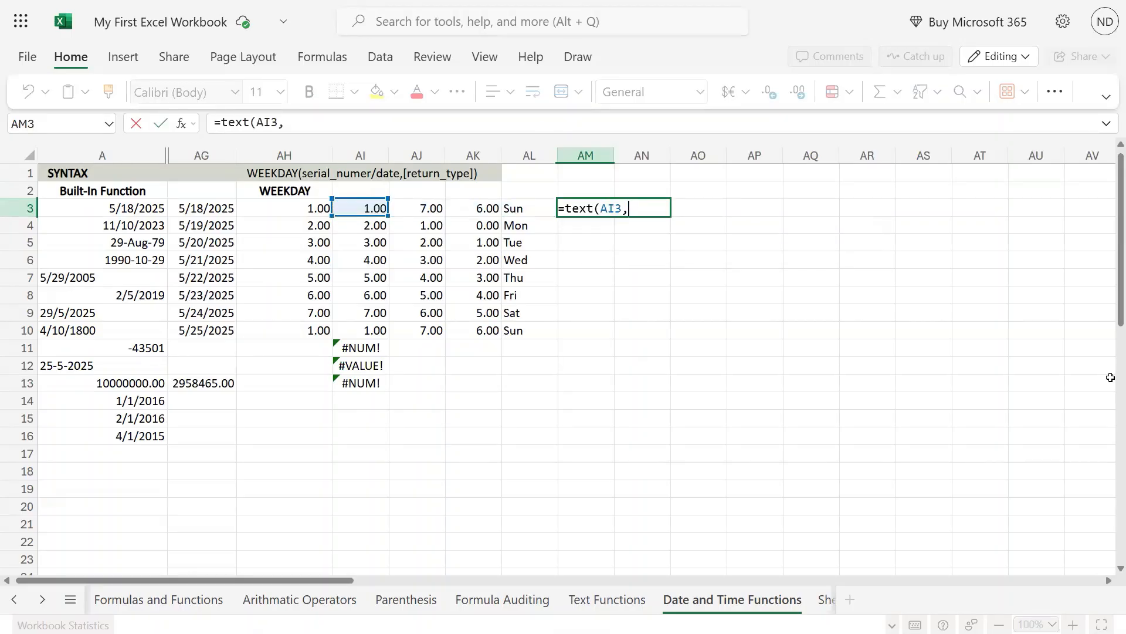
{"action": "type", "text": "\"ddd\")"}
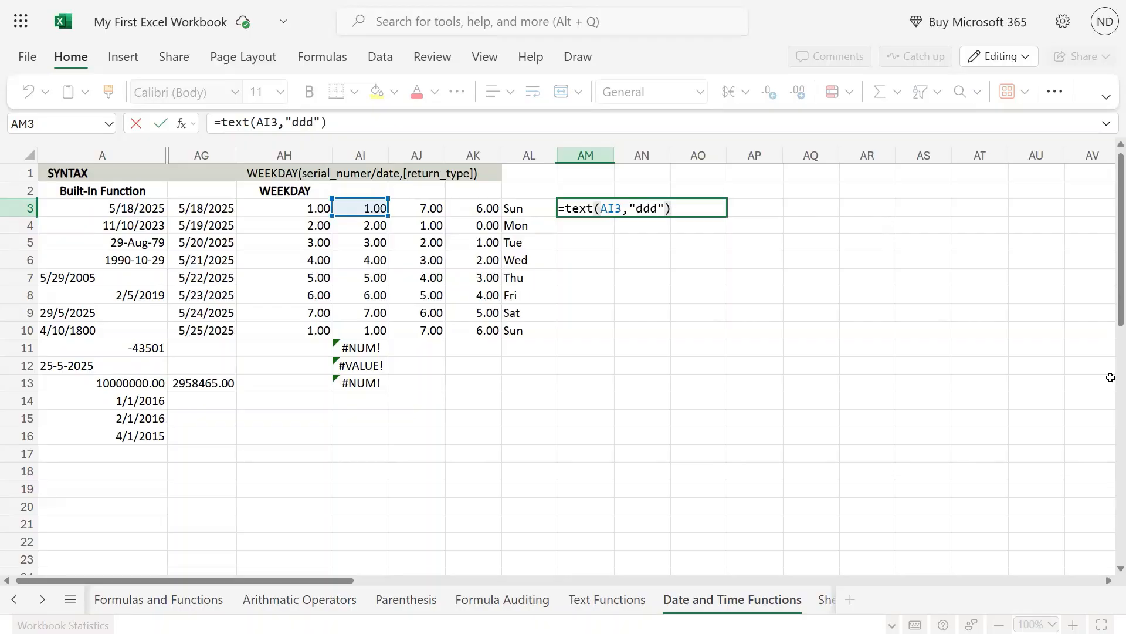
{"action": "key", "text": "Return"}
- Copy the TEXT formula from AM3 down through AM10, alongside the day names in column AL
{"action": "key", "text": "Up"}
{"action": "key", "text": "ctrl+c"}
{"action": "key", "text": "Left"}
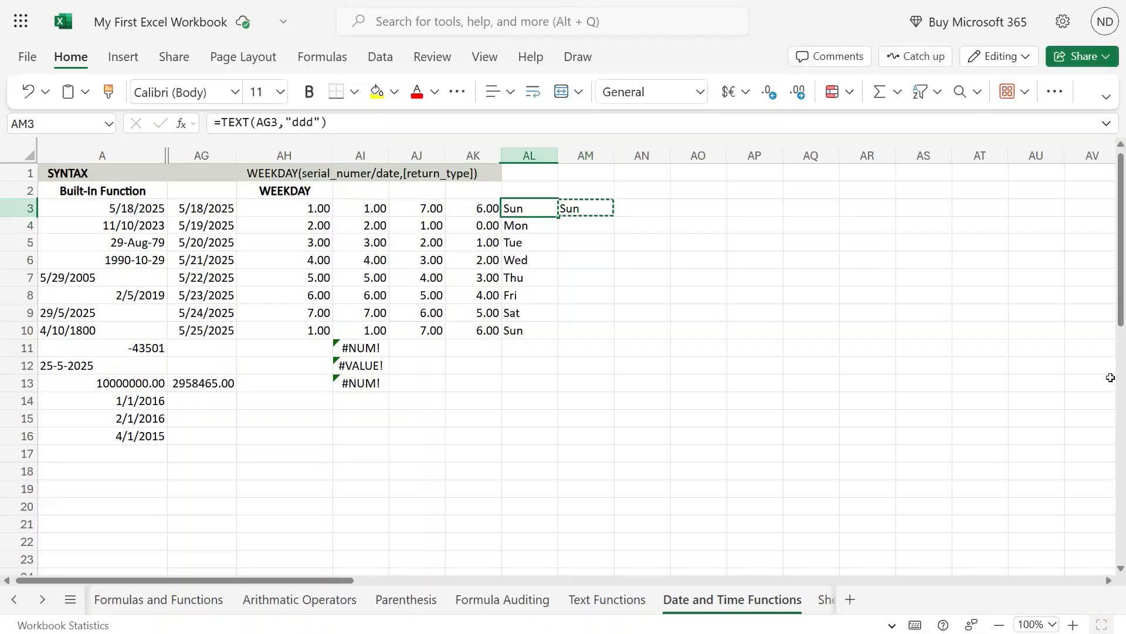
{"action": "key", "text": "ctrl+Down"}
{"action": "key", "text": "Right"}
{"action": "key", "text": "ctrl+shift+Up"}
{"action": "key", "text": "ctrl+v"}
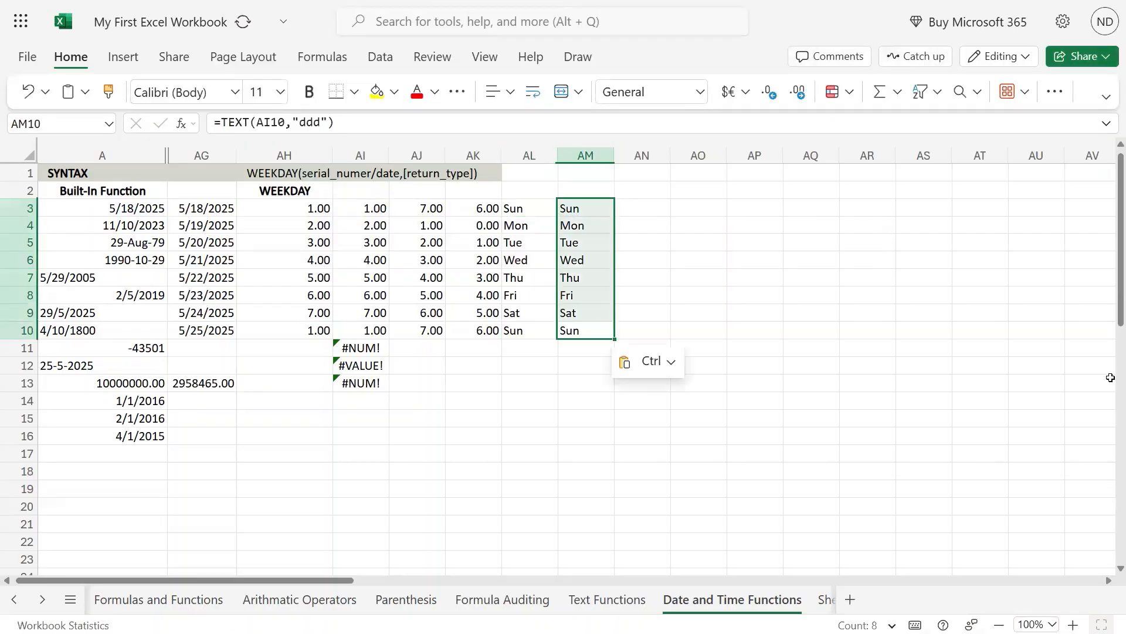
- Examine the TEXT formulas in AM3 to AM10 and the WEEKDAY formula in AI3 that they refer to
{"action": "key", "text": "ctrl+Up"}
{"action": "key", "text": "Down"}
{"action": "key", "text": "Up"}
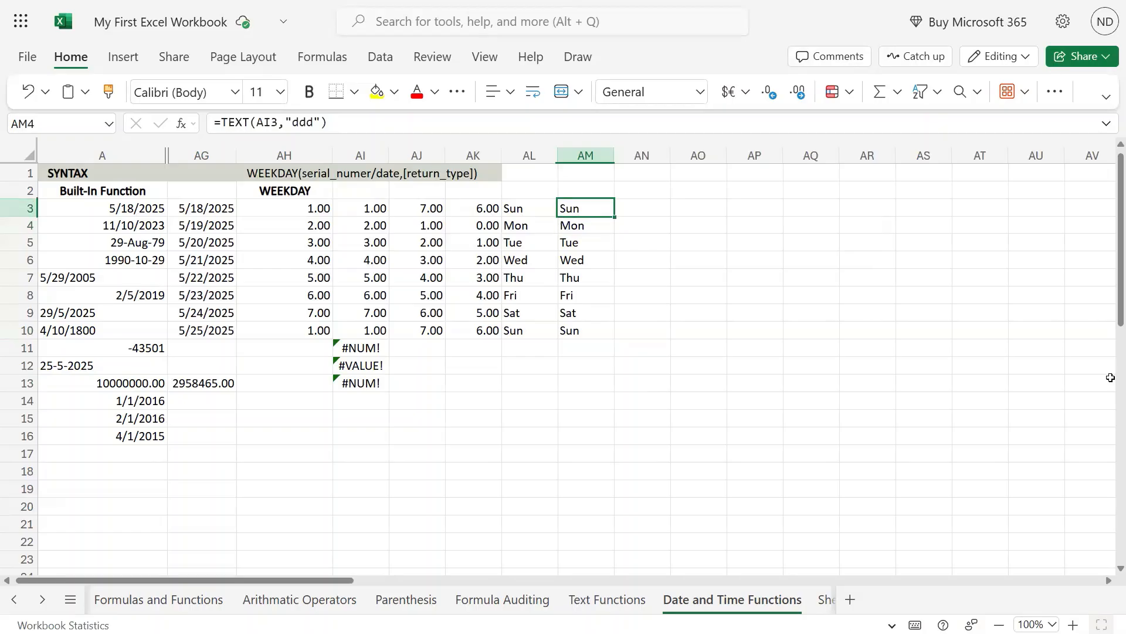
{"action": "key", "text": "Down"}
{"action": "key", "text": "Down"}
{"action": "key", "text": "Down"}
{"action": "key", "text": "Down"}
{"action": "key", "text": "Down"}
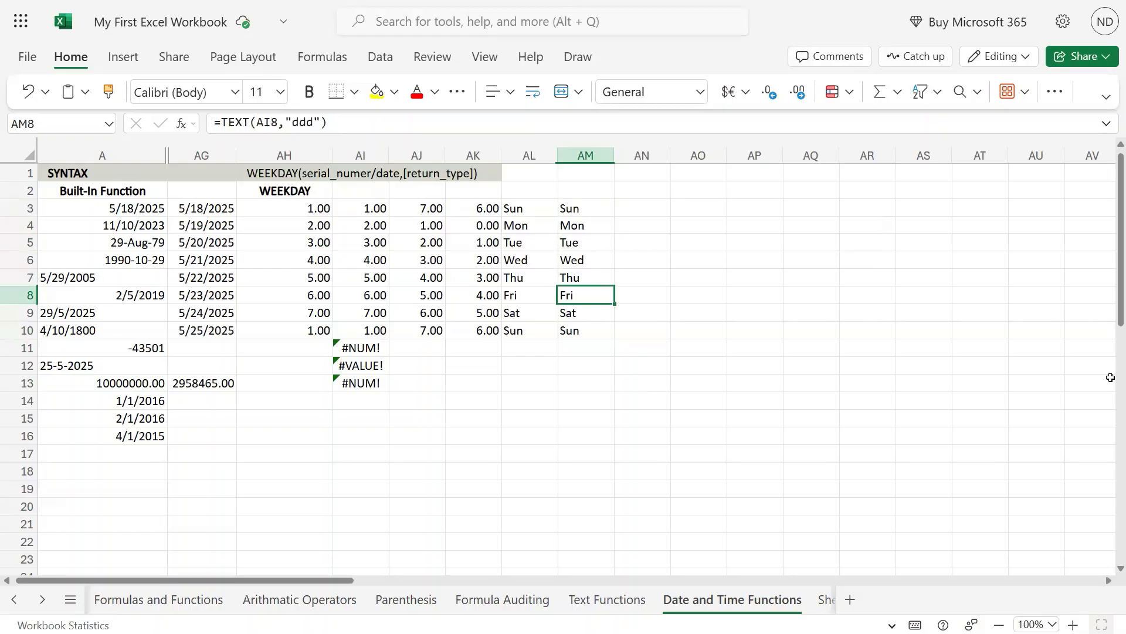
{"action": "key", "text": "Down"}
{"action": "key", "text": "Down"}
{"action": "key", "text": "ctrl+Up"}
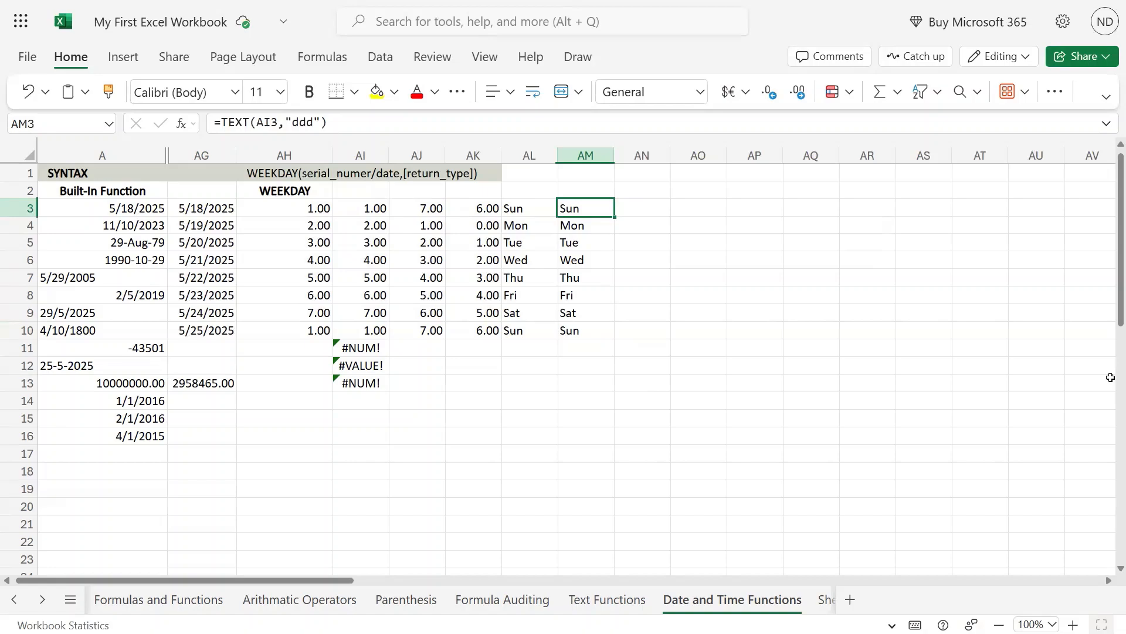
{"action": "key", "text": "Home"}
{"action": "key", "text": "Right"}
{"action": "key", "text": "Right"}
{"action": "key", "text": "Right"}
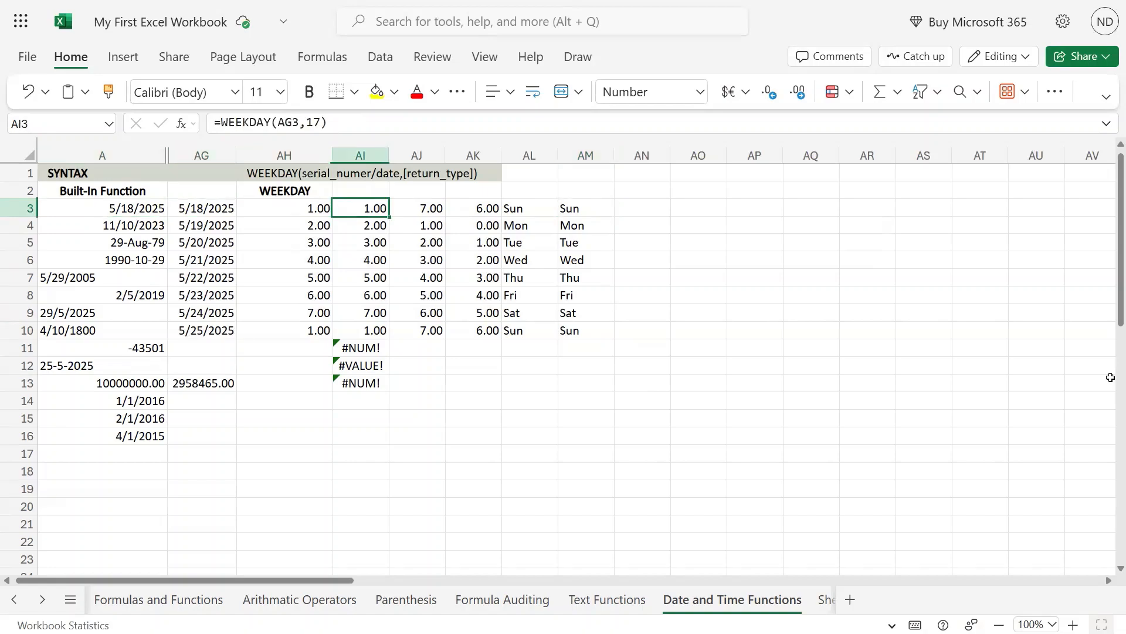